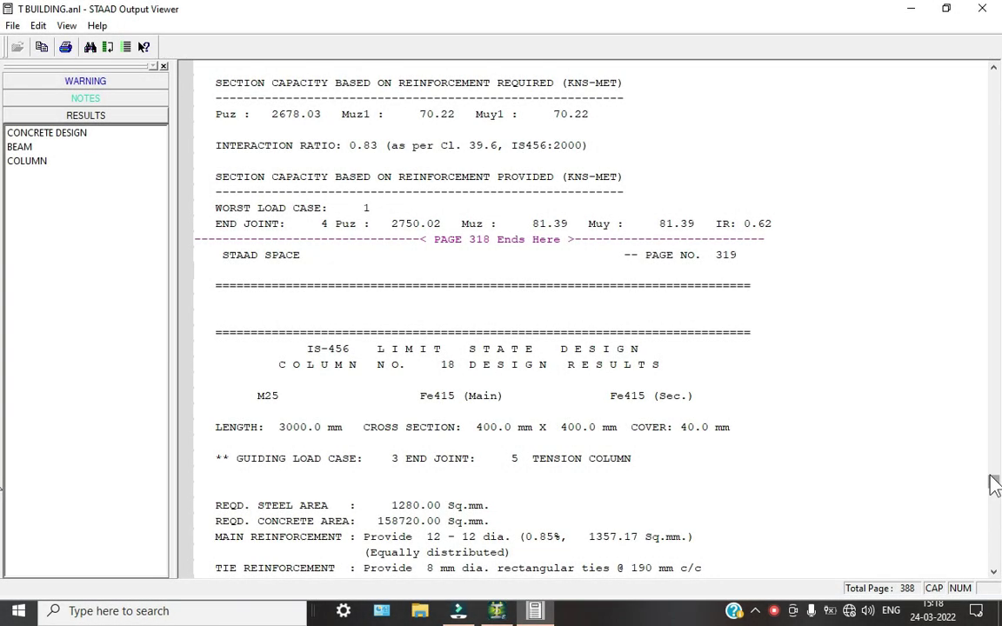
Step: Scroll through the T BUILDING design output to element 469's bottom reinforcement results
{"action": "left_click", "coordinate": [993, 469]}
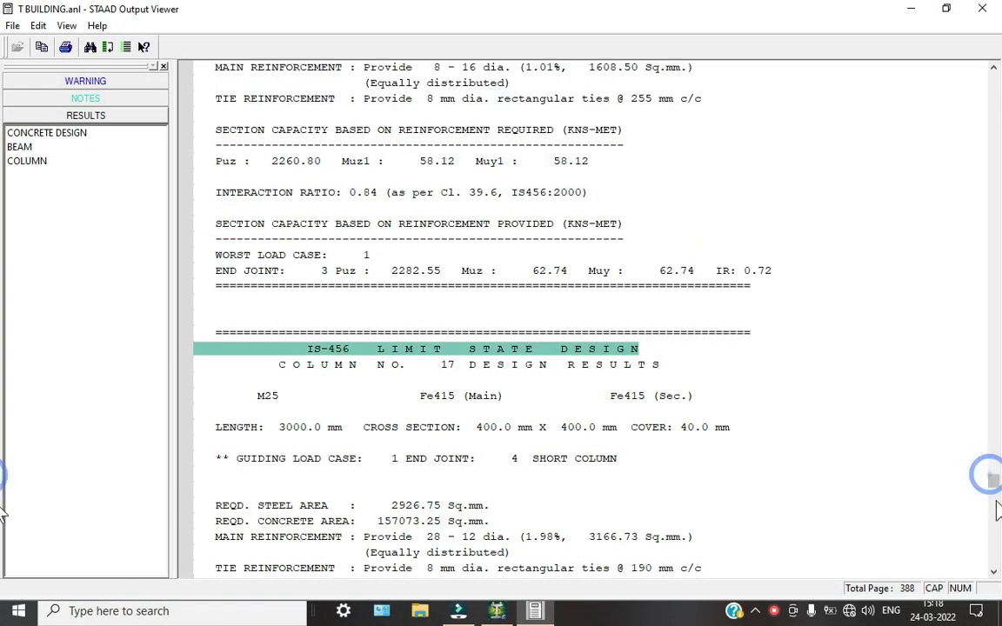
{"action": "left_click", "coordinate": [993, 531]}
{"action": "left_click_drag", "start_coordinate": [994, 484], "coordinate": [993, 553]}
{"action": "scroll", "coordinate": [803, 476], "scroll_direction": "down", "scroll_amount": 13}
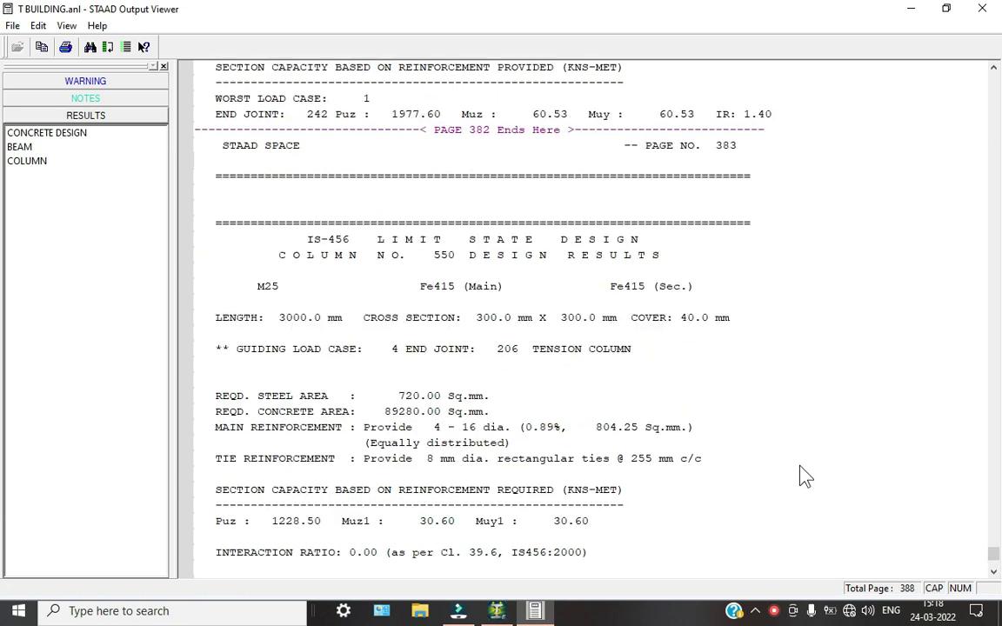
{"action": "scroll", "coordinate": [804, 476], "scroll_direction": "down", "scroll_amount": 6}
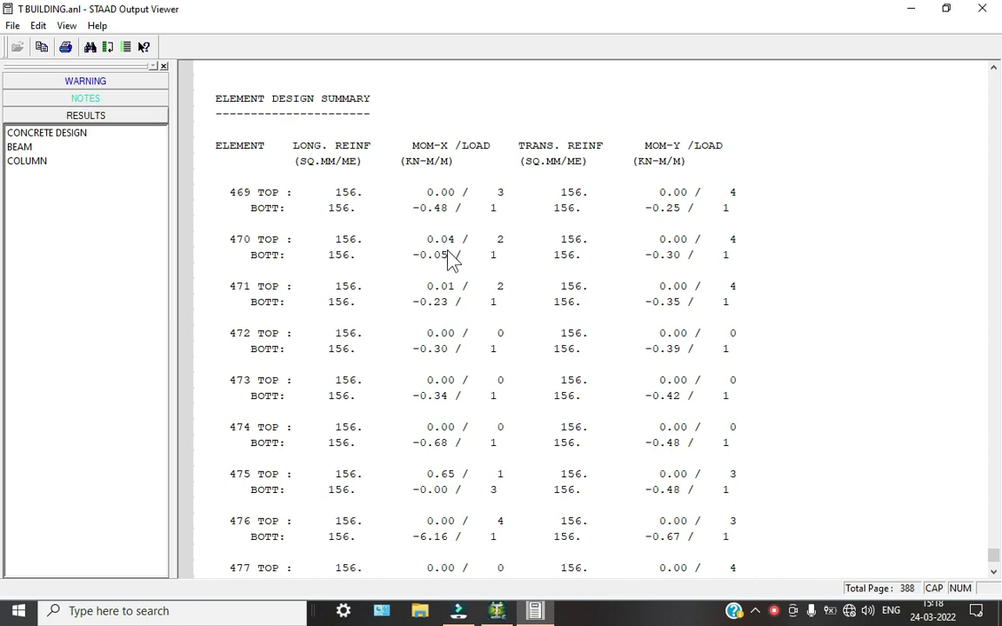
{"action": "scroll", "coordinate": [443, 259], "scroll_direction": "down", "scroll_amount": 2}
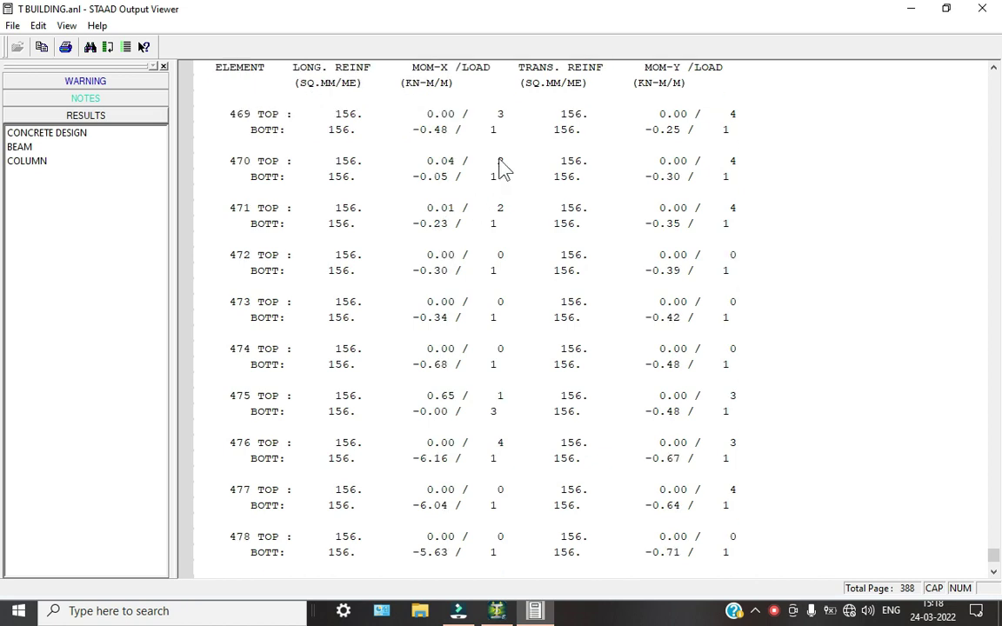
{"action": "left_click", "coordinate": [429, 134]}
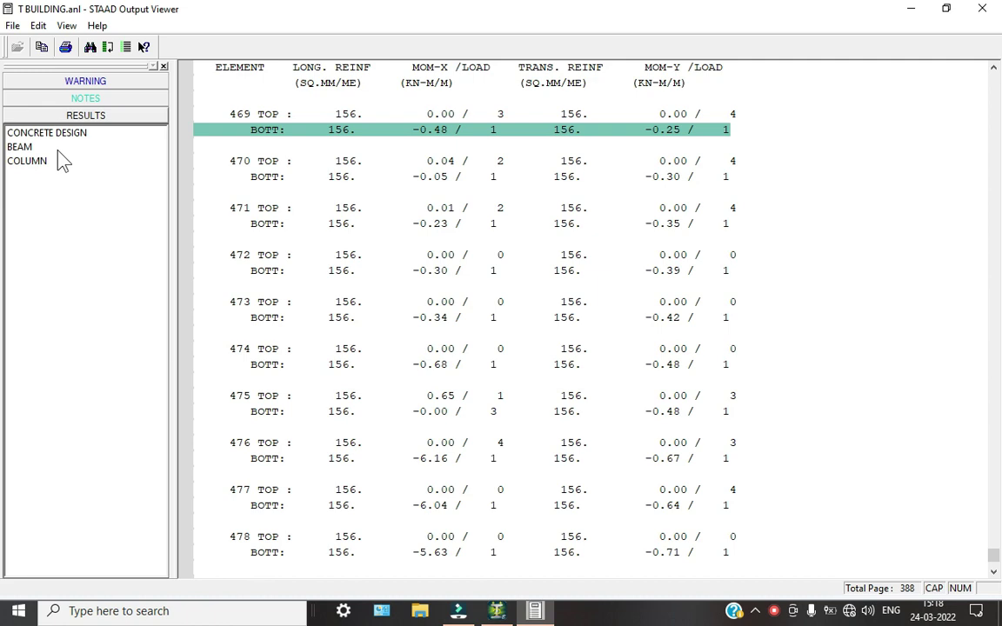
{"action": "scroll", "coordinate": [467, 251], "scroll_direction": "down", "scroll_amount": 6}
{"action": "left_click", "coordinate": [468, 250]}
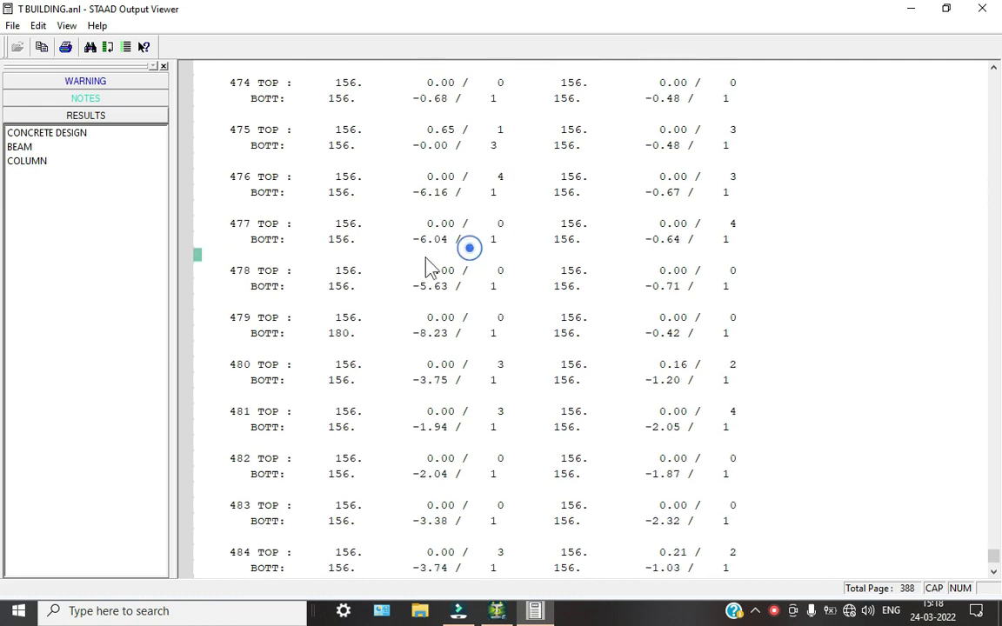
Step: Jump to CONCRETE DESIGN and read the take-off: 131.7 cu. metres concrete, 154971 total steel
{"action": "left_click", "coordinate": [26, 132]}
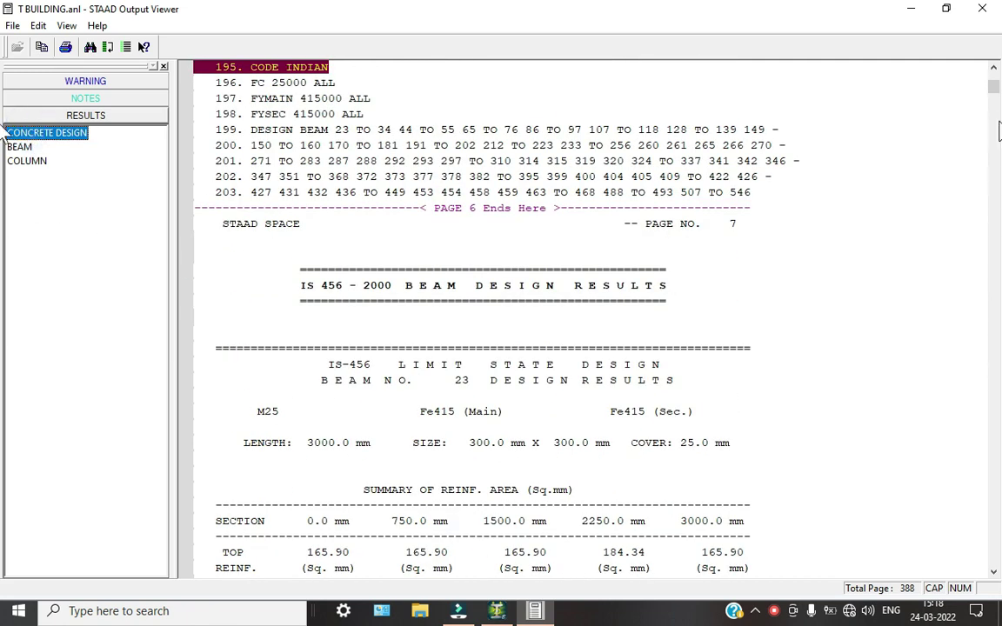
{"action": "left_click_drag", "start_coordinate": [993, 87], "coordinate": [996, 561]}
{"action": "scroll", "coordinate": [522, 343], "scroll_direction": "up", "scroll_amount": 4}
{"action": "left_click", "coordinate": [544, 238]}
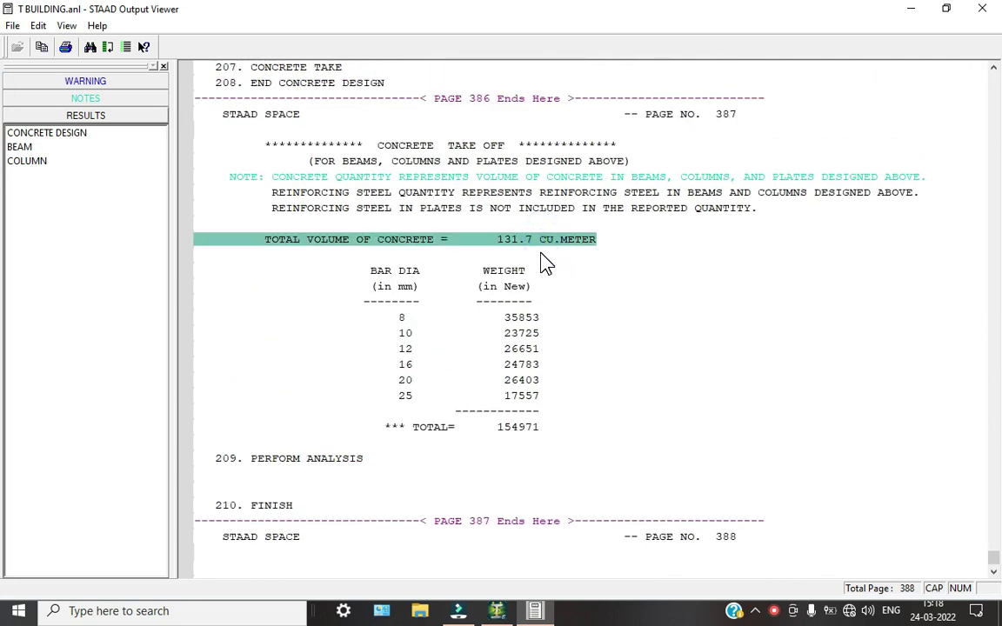
{"action": "left_click", "coordinate": [528, 413]}
{"action": "left_click", "coordinate": [530, 430]}
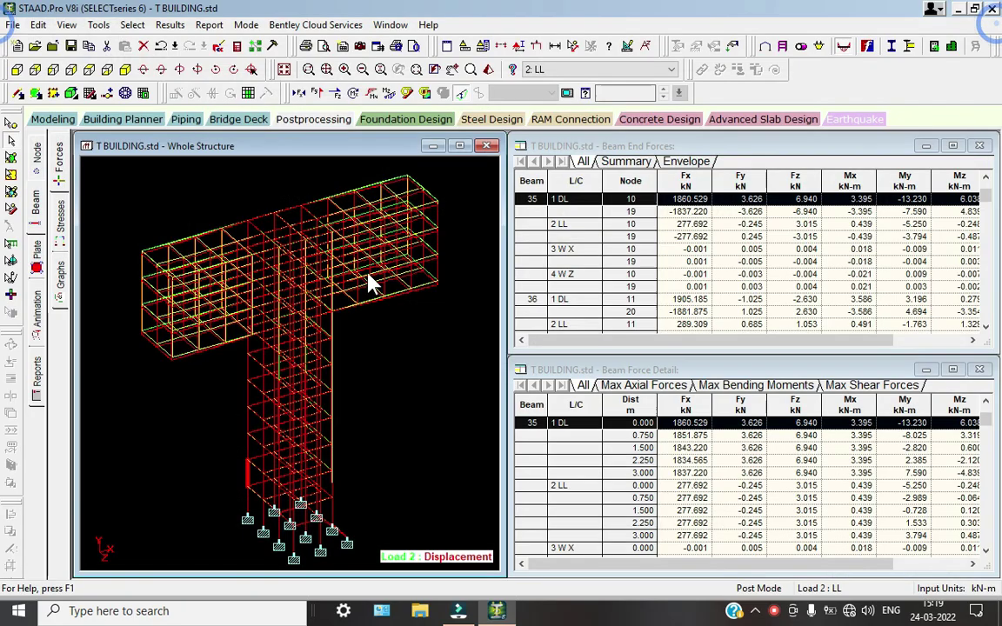
Step: Close the output report and include load cases 1 : DL and 2 : LL for foundation design
{"action": "left_click", "coordinate": [982, 8]}
{"action": "left_click", "coordinate": [419, 398]}
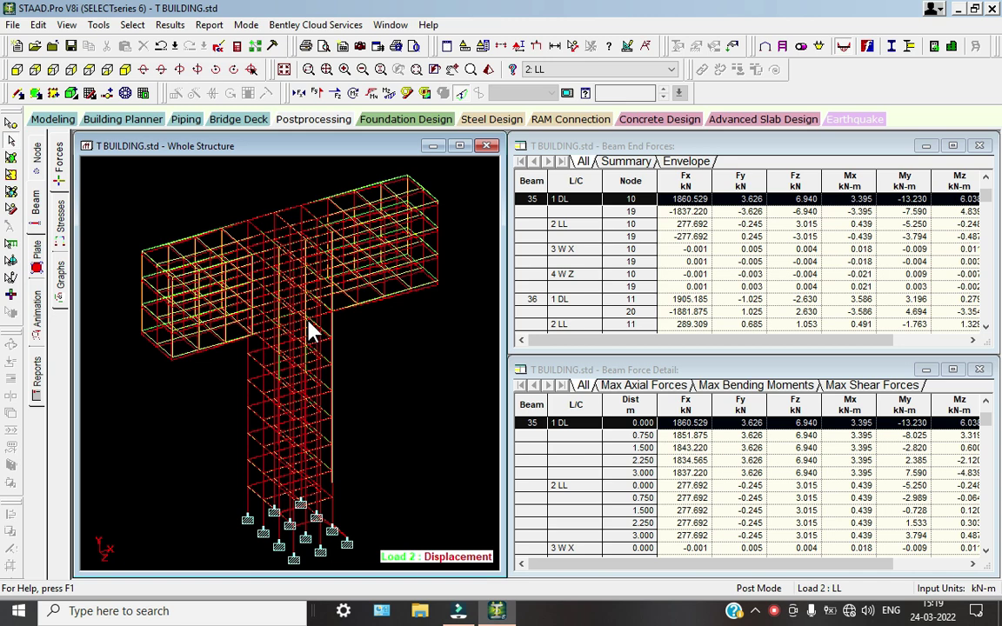
{"action": "left_click", "coordinate": [422, 120]}
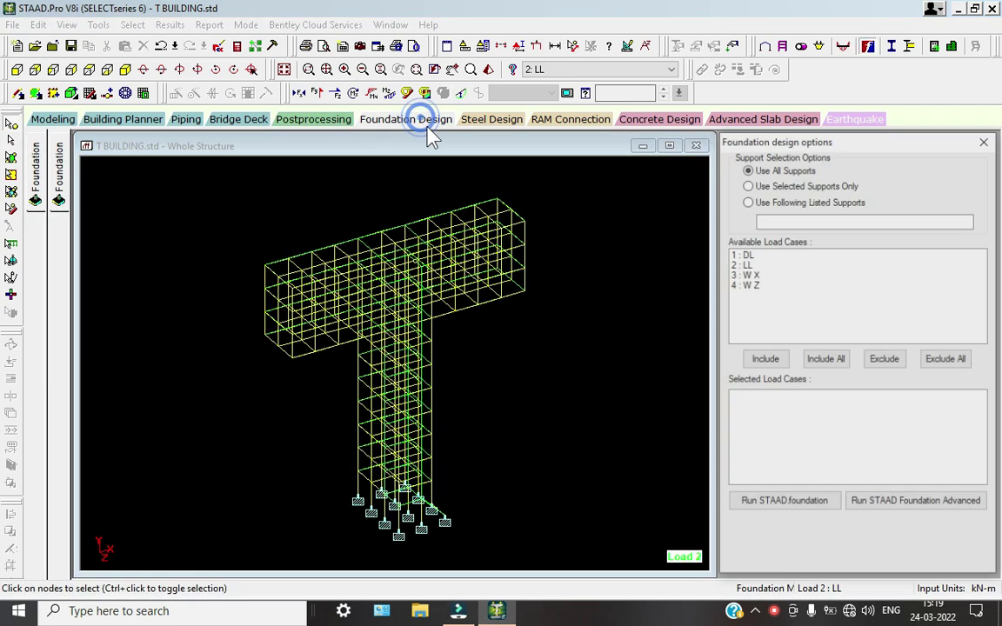
{"action": "left_click", "coordinate": [771, 275]}
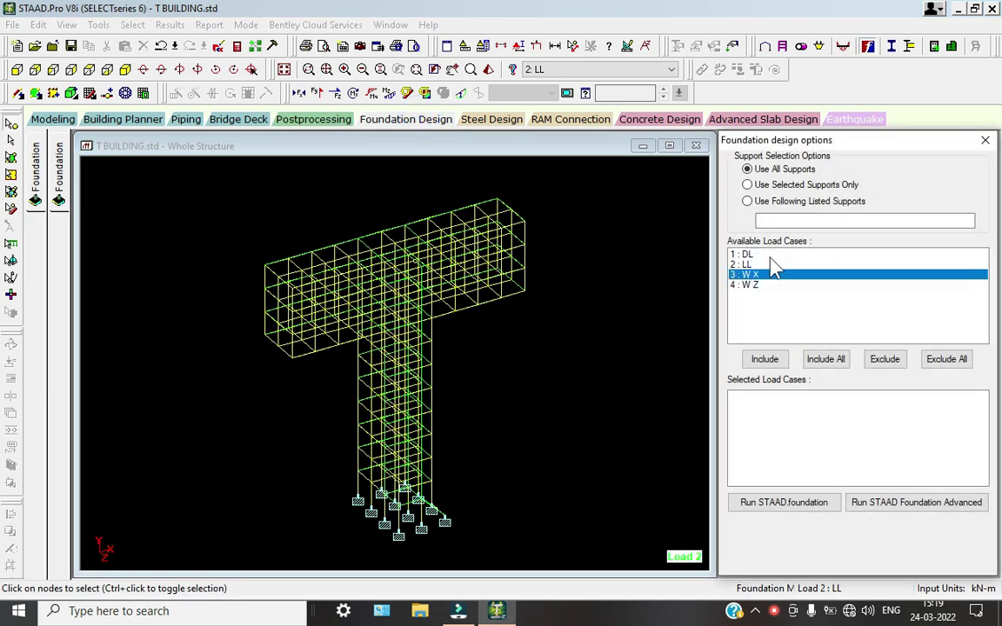
{"action": "left_click", "coordinate": [771, 254], "text": "ctrl"}
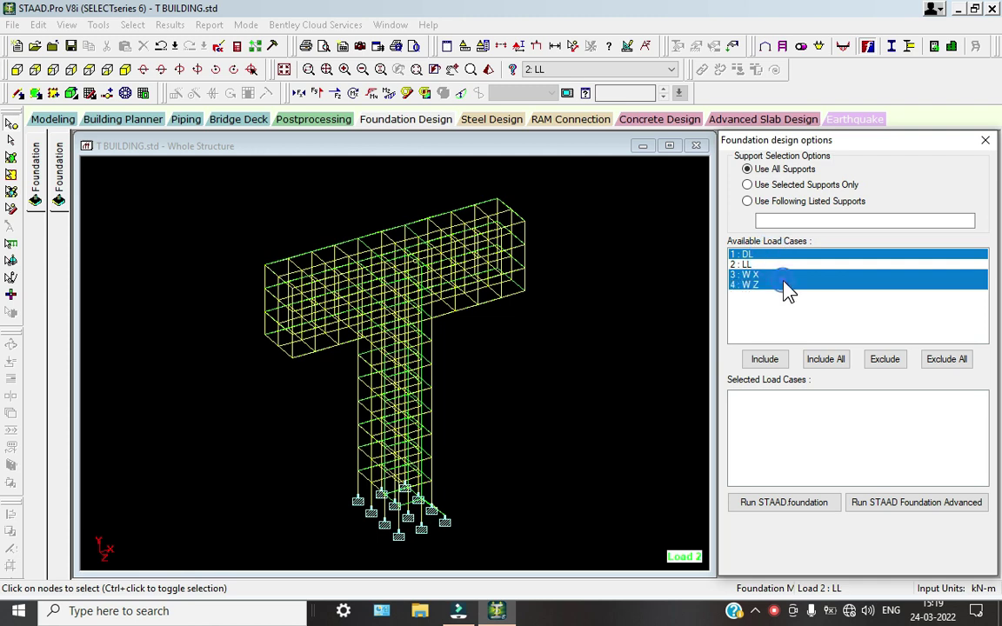
{"action": "left_click", "coordinate": [774, 274], "text": "ctrl"}
{"action": "left_click", "coordinate": [770, 285], "text": "ctrl"}
{"action": "left_click", "coordinate": [766, 286], "text": "ctrl"}
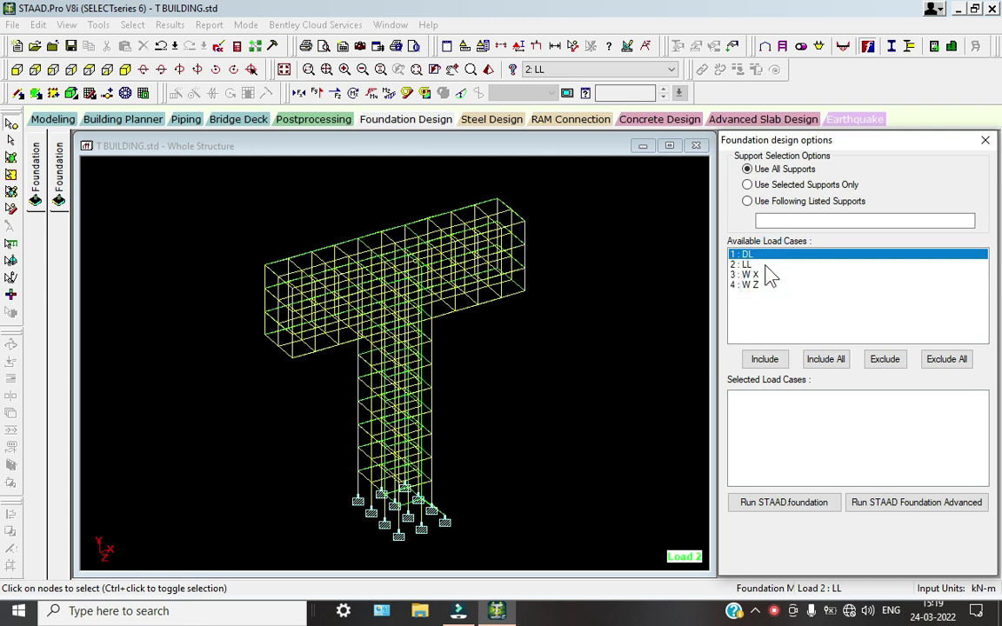
{"action": "left_click", "coordinate": [765, 265], "text": "ctrl"}
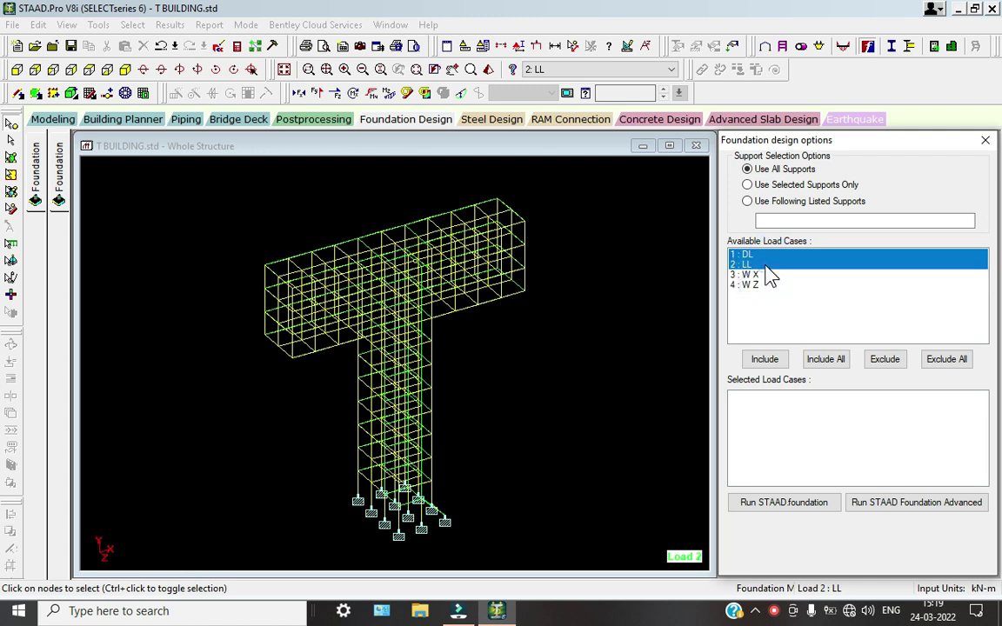
{"action": "left_click", "coordinate": [765, 359]}
Step: Send the model to STAAD.foundation and zoom in on the imported supports and footings
{"action": "left_click", "coordinate": [773, 502]}
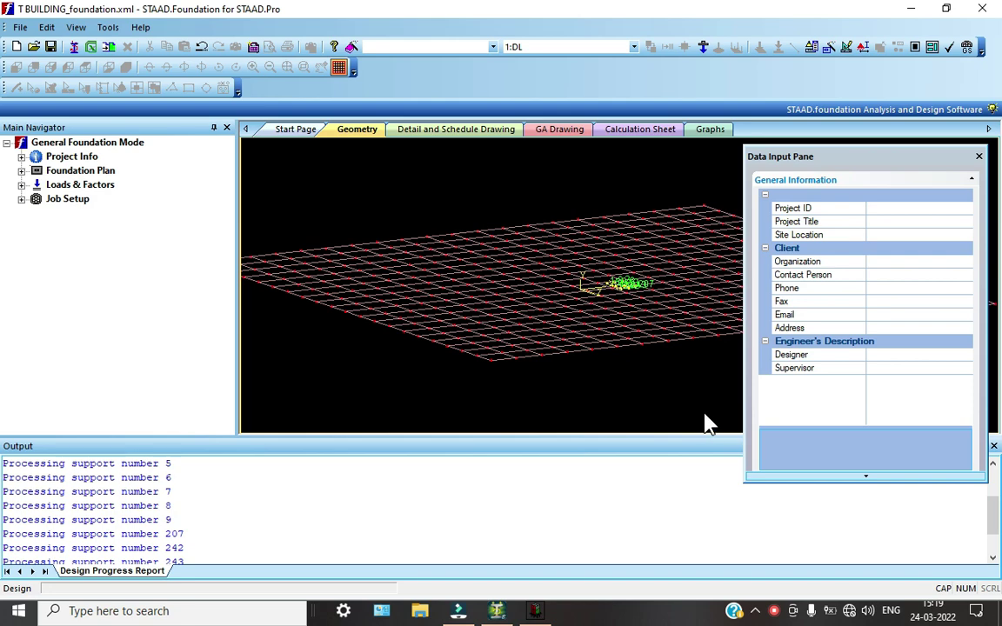
{"action": "scroll", "coordinate": [635, 355], "scroll_direction": "up", "scroll_amount": 3}
{"action": "middle_click_drag", "start_coordinate": [347, 152], "coordinate": [481, 354]}
{"action": "scroll", "coordinate": [587, 403], "scroll_direction": "up", "scroll_amount": 5}
{"action": "scroll", "coordinate": [514, 244], "scroll_direction": "down", "scroll_amount": 2}
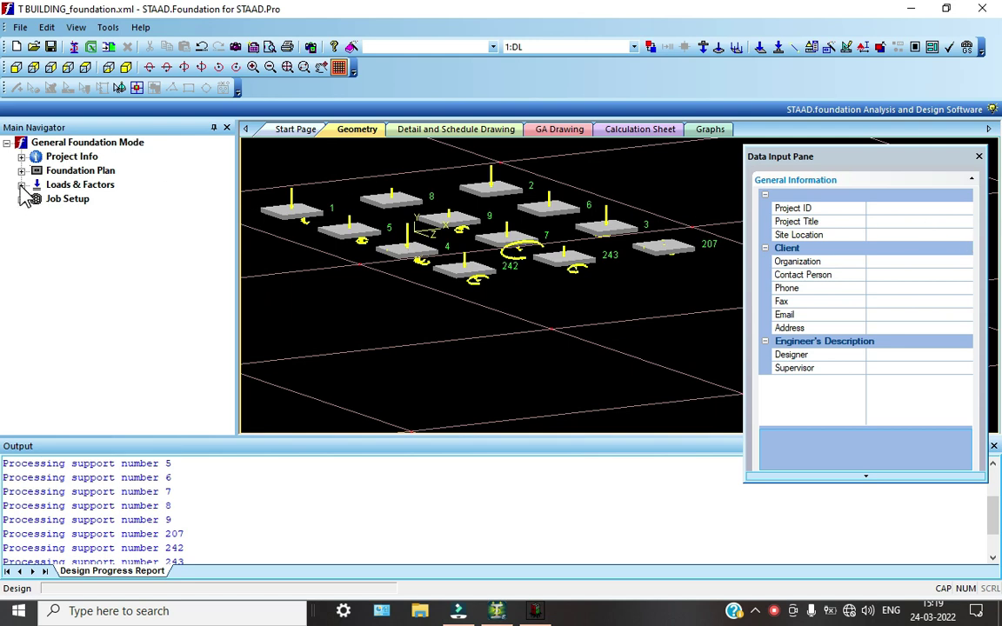
{"action": "left_click", "coordinate": [21, 184]}
Step: Generate INDIAN-code service and ultimate load combinations (101, 102 and 201–204)
{"action": "left_click", "coordinate": [91, 312]}
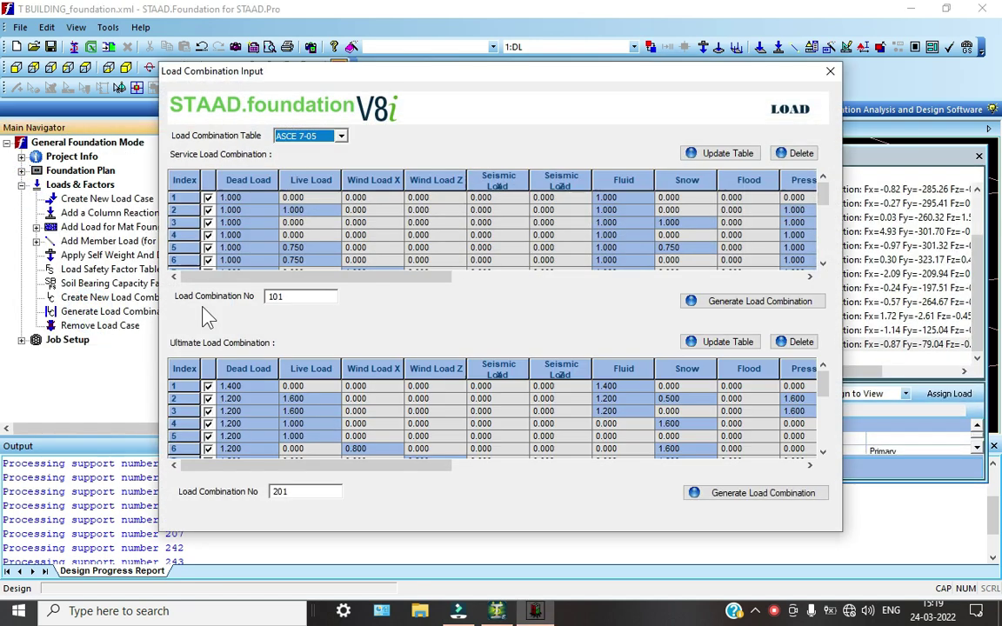
{"action": "left_click", "coordinate": [308, 135]}
{"action": "left_click", "coordinate": [296, 170]}
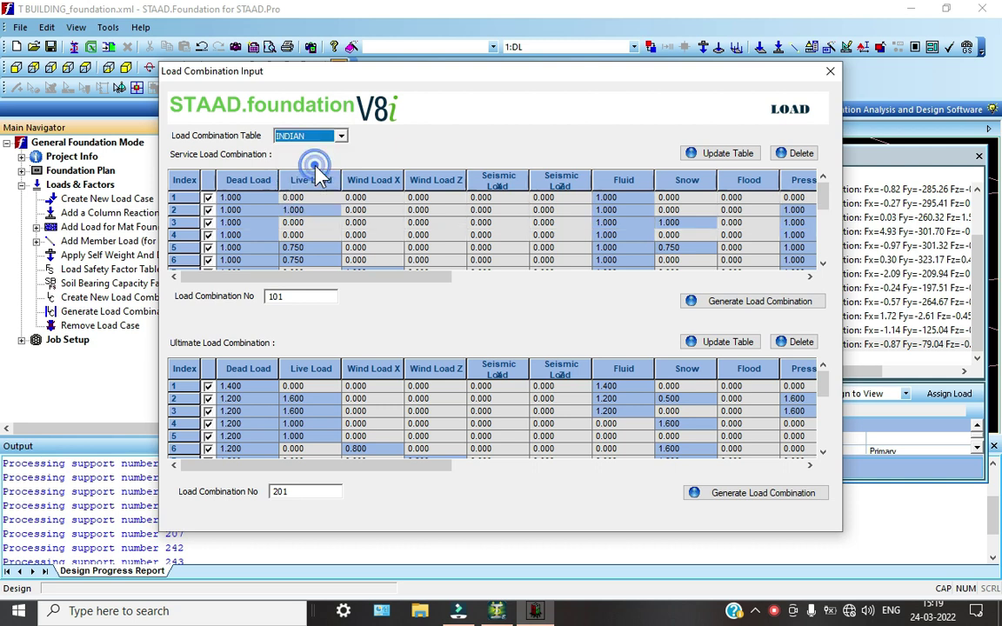
{"action": "left_click", "coordinate": [748, 303]}
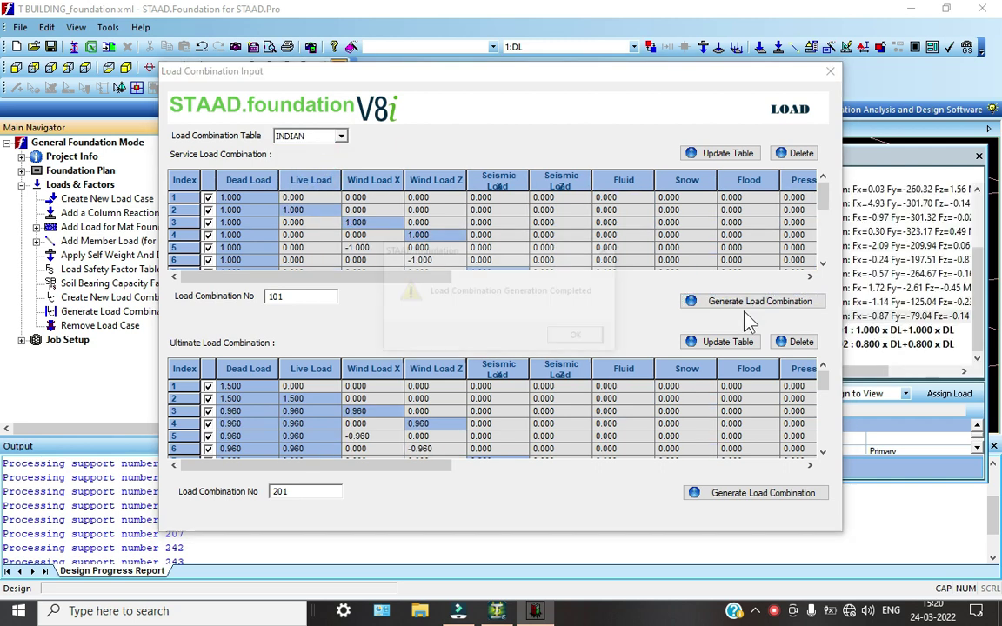
{"action": "left_click", "coordinate": [583, 339]}
{"action": "left_click", "coordinate": [737, 502]}
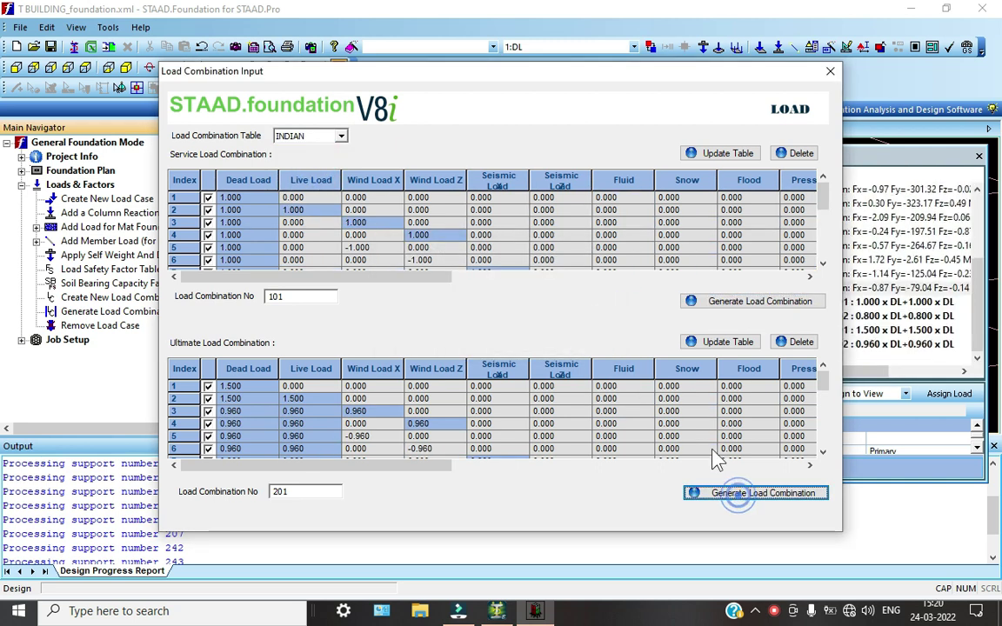
{"action": "left_click", "coordinate": [579, 338]}
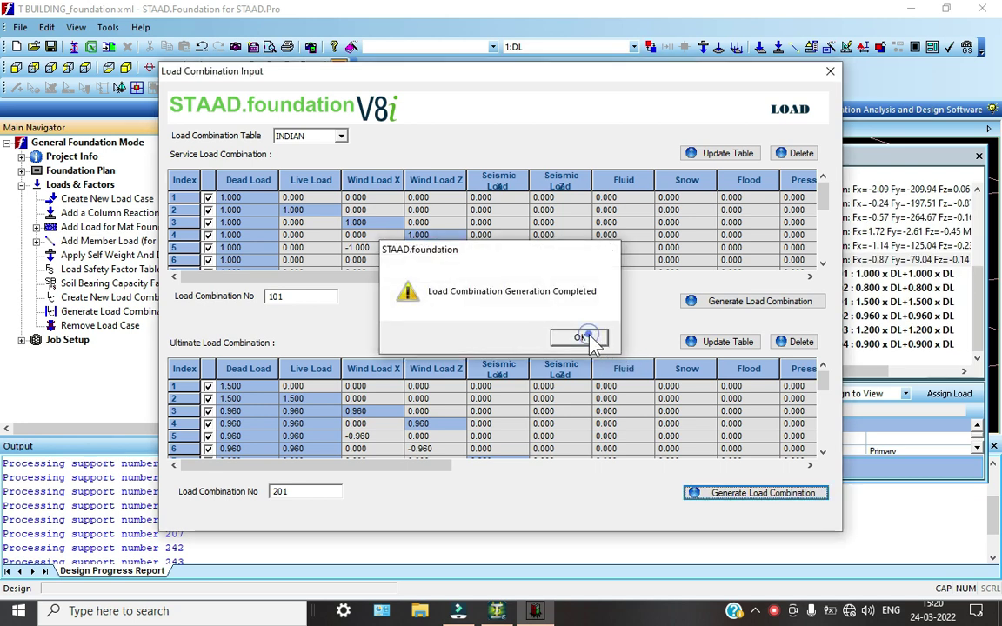
Step: Start a new foundation job named 'T BUILDING'
{"action": "left_click", "coordinate": [830, 72]}
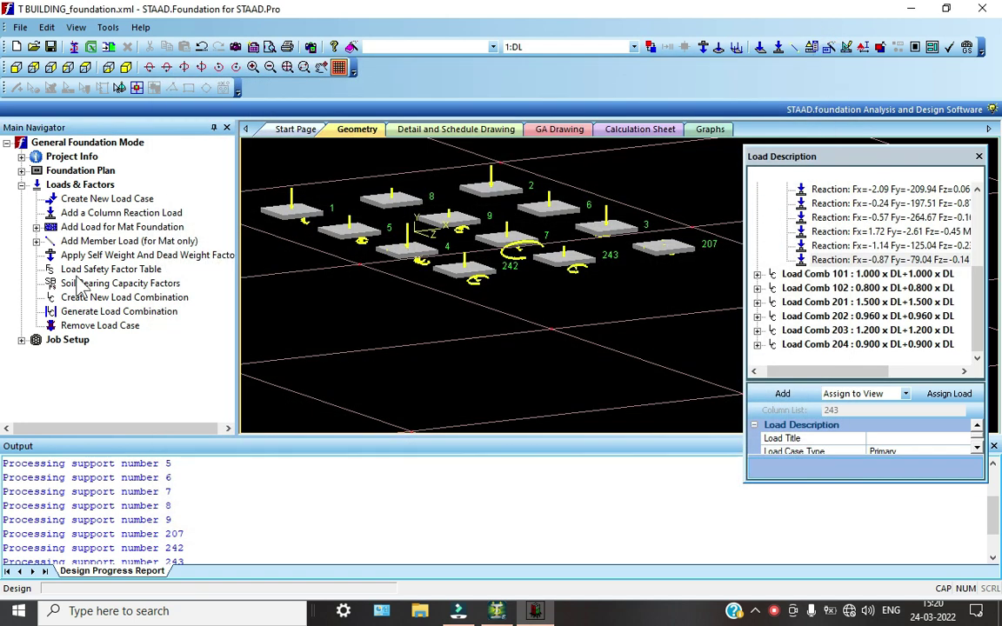
{"action": "left_click", "coordinate": [21, 340]}
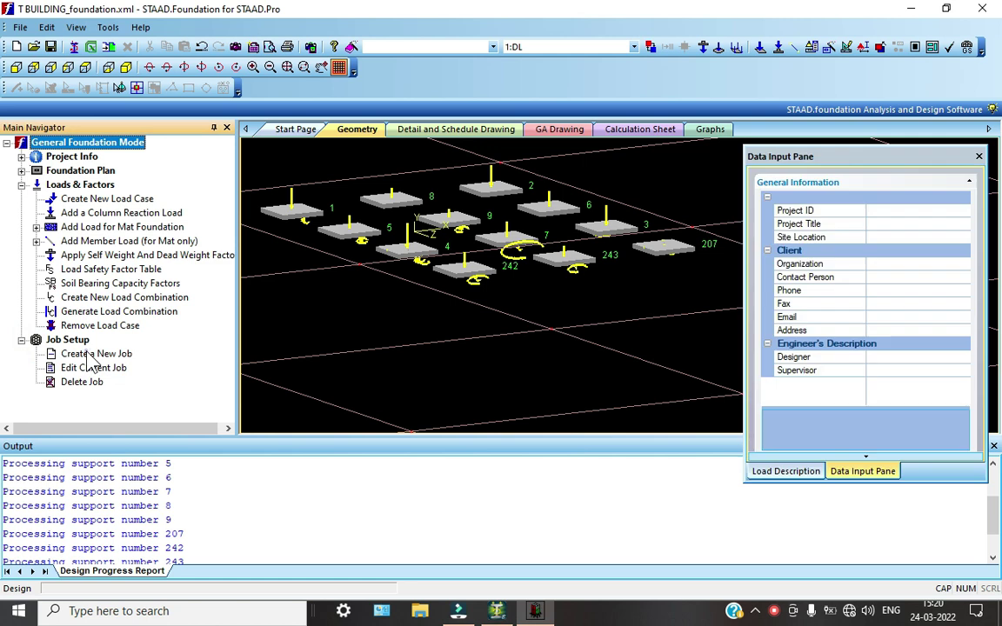
{"action": "left_click", "coordinate": [80, 354]}
{"action": "left_click", "coordinate": [907, 212]}
{"action": "left_click", "coordinate": [906, 212]}
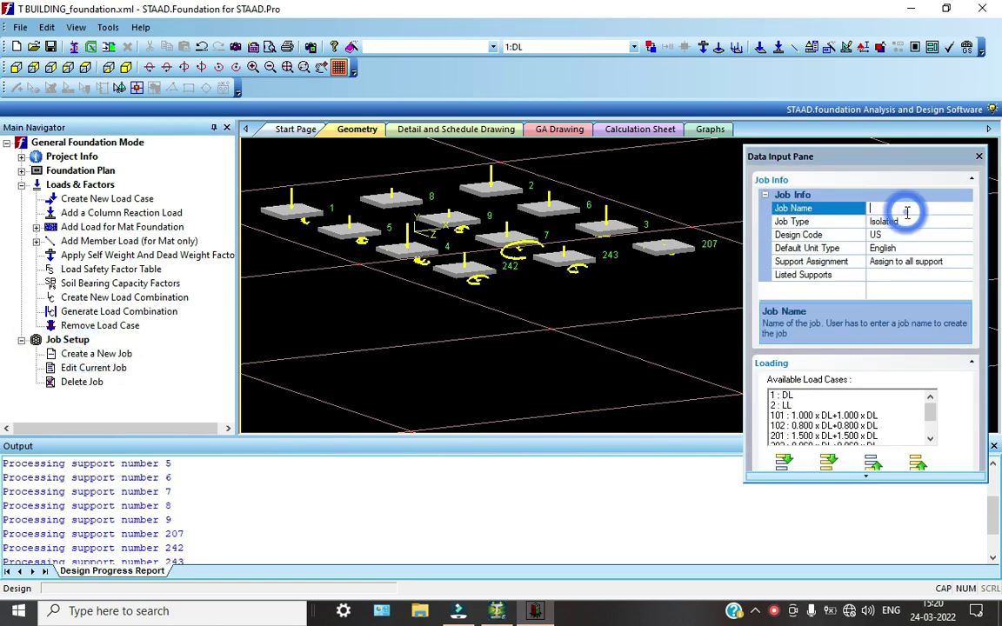
{"action": "type", "text": "T BUILDING"}
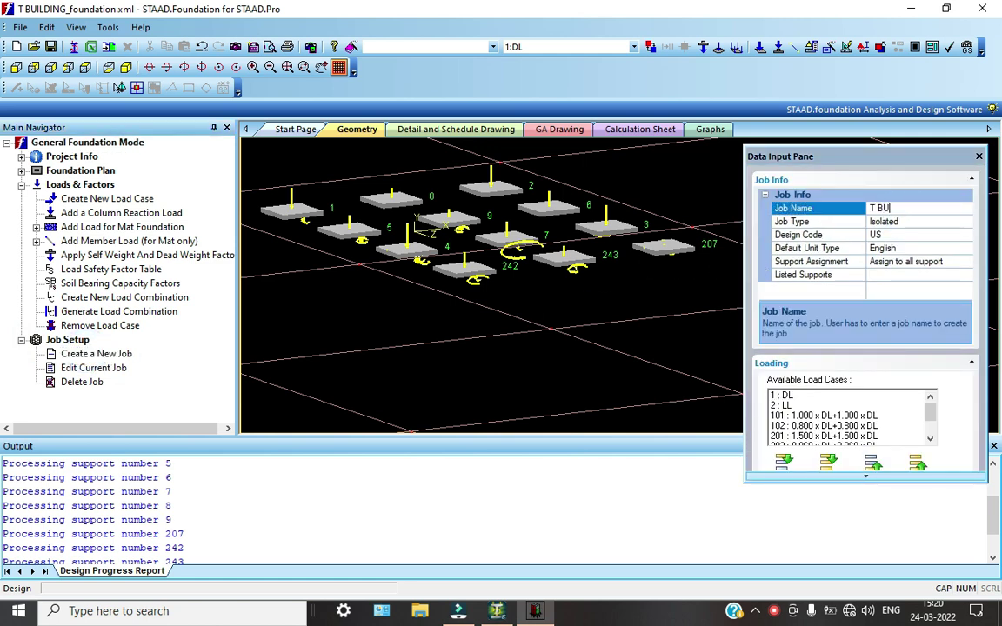
{"action": "left_click", "coordinate": [935, 221]}
Step: Set the job to Indian code and SI units, add all load cases, and create the isolated footing job
{"action": "left_click", "coordinate": [929, 236]}
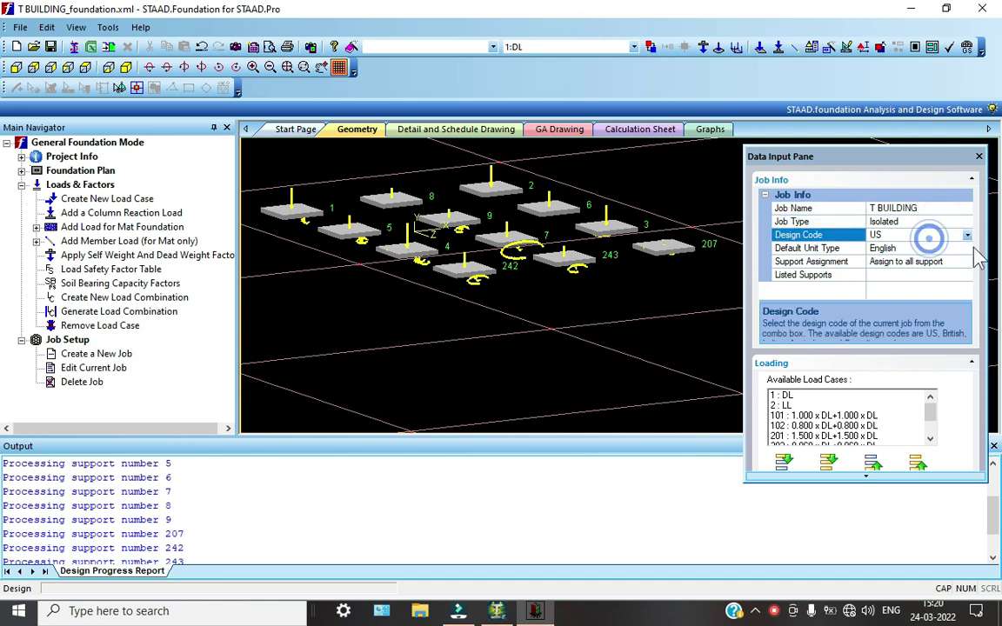
{"action": "left_click", "coordinate": [967, 235]}
{"action": "left_click", "coordinate": [922, 271]}
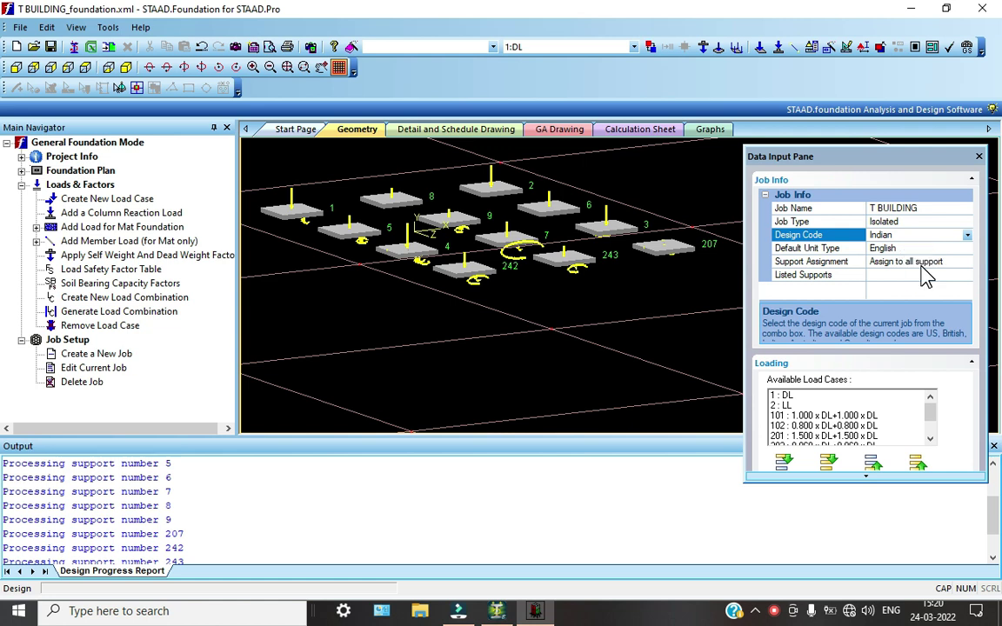
{"action": "double_click", "coordinate": [914, 246]}
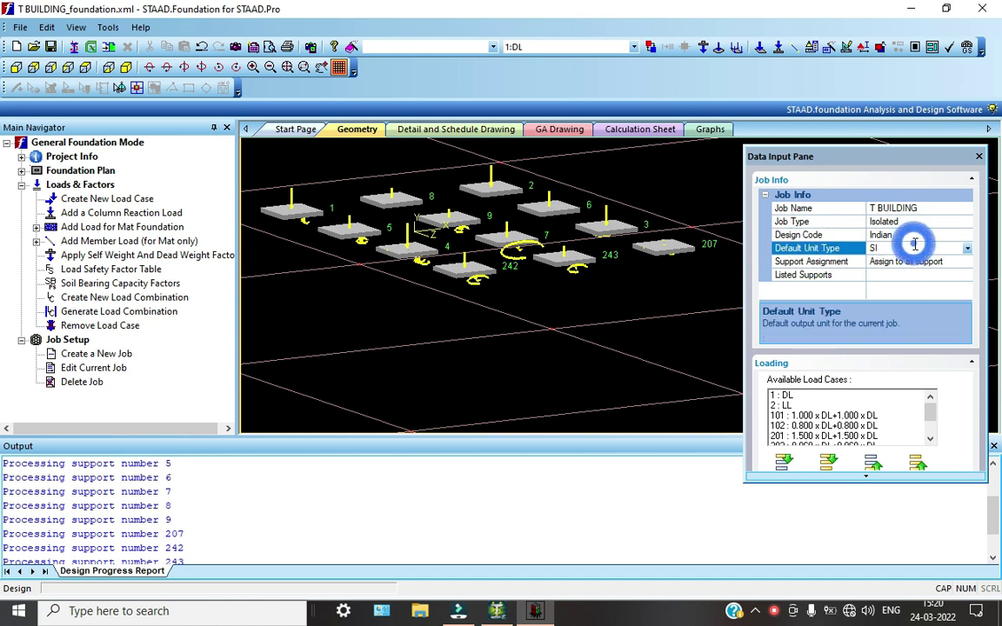
{"action": "scroll", "coordinate": [870, 344], "scroll_direction": "down", "scroll_amount": 1}
{"action": "scroll", "coordinate": [848, 383], "scroll_direction": "down", "scroll_amount": 1}
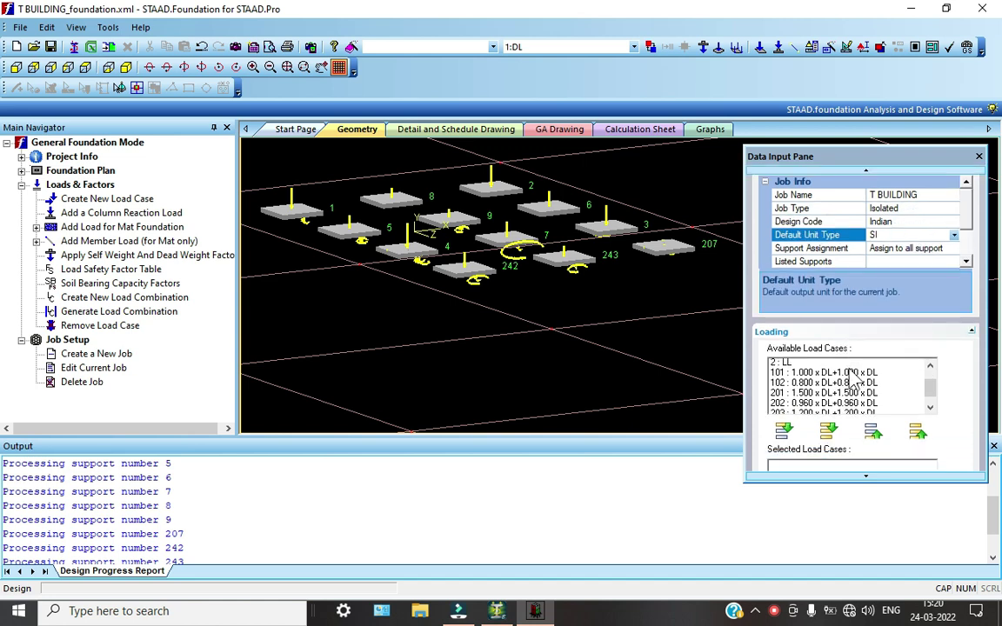
{"action": "left_click", "coordinate": [827, 430]}
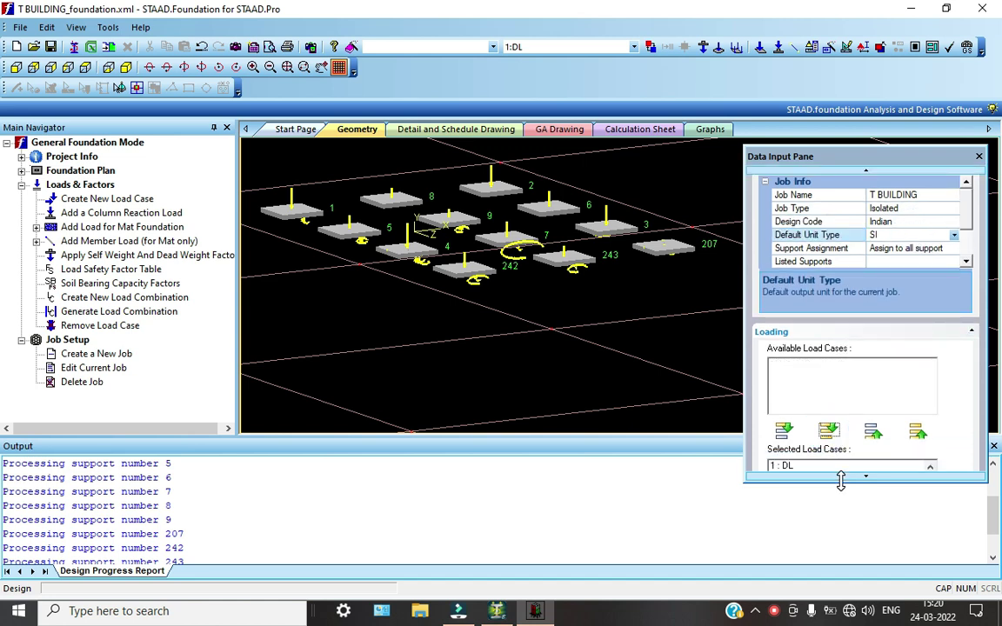
{"action": "scroll", "coordinate": [848, 481], "scroll_direction": "down", "scroll_amount": 2}
{"action": "scroll", "coordinate": [848, 483], "scroll_direction": "down", "scroll_amount": 3}
{"action": "left_click", "coordinate": [848, 383]}
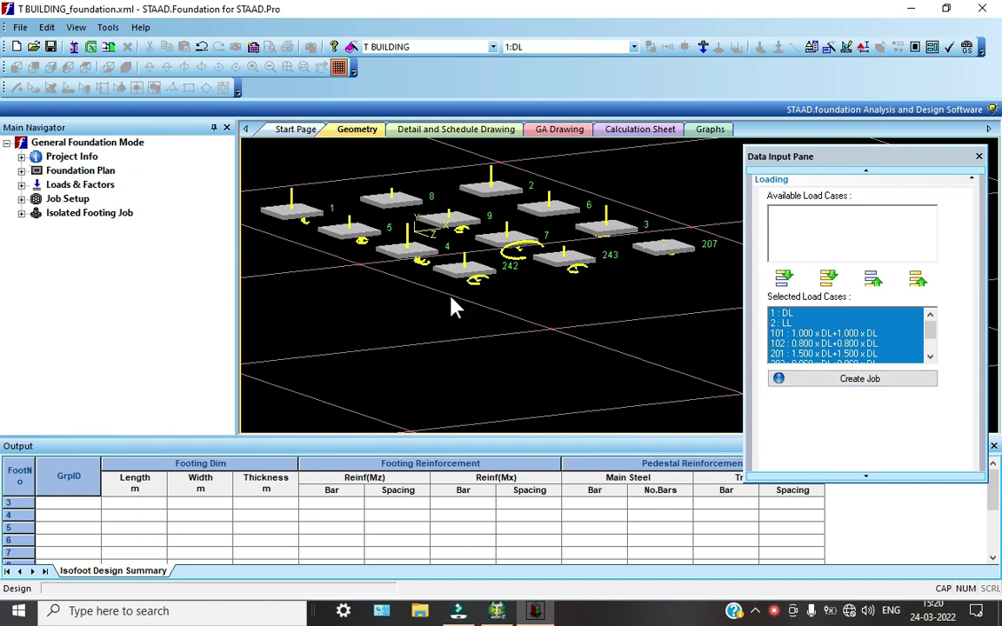
Step: Expand the isolated footing job's design parameters and show the Concrete & Rebar settings
{"action": "left_click", "coordinate": [21, 213]}
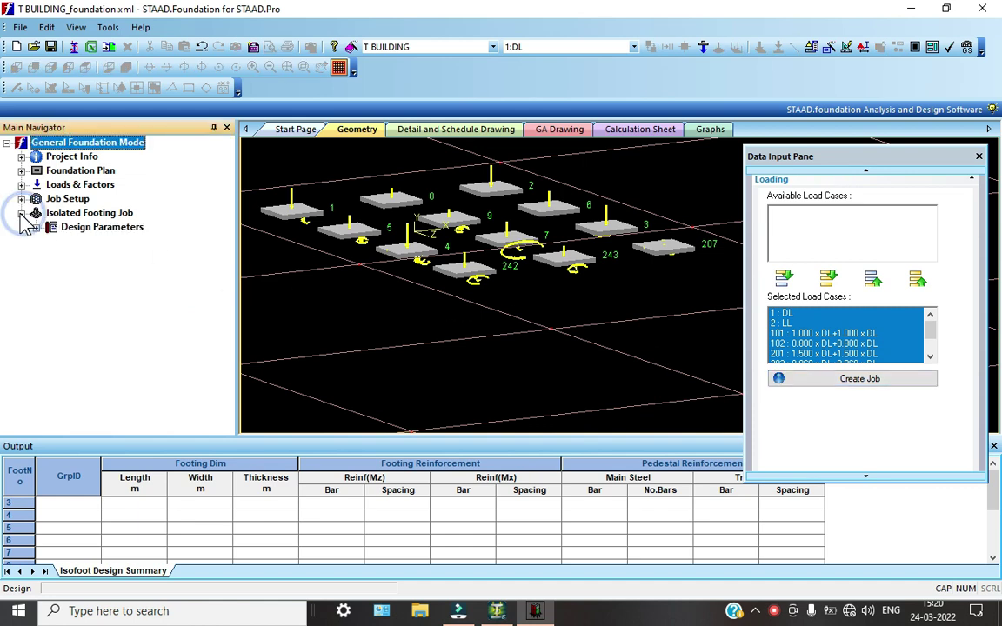
{"action": "left_click", "coordinate": [36, 227]}
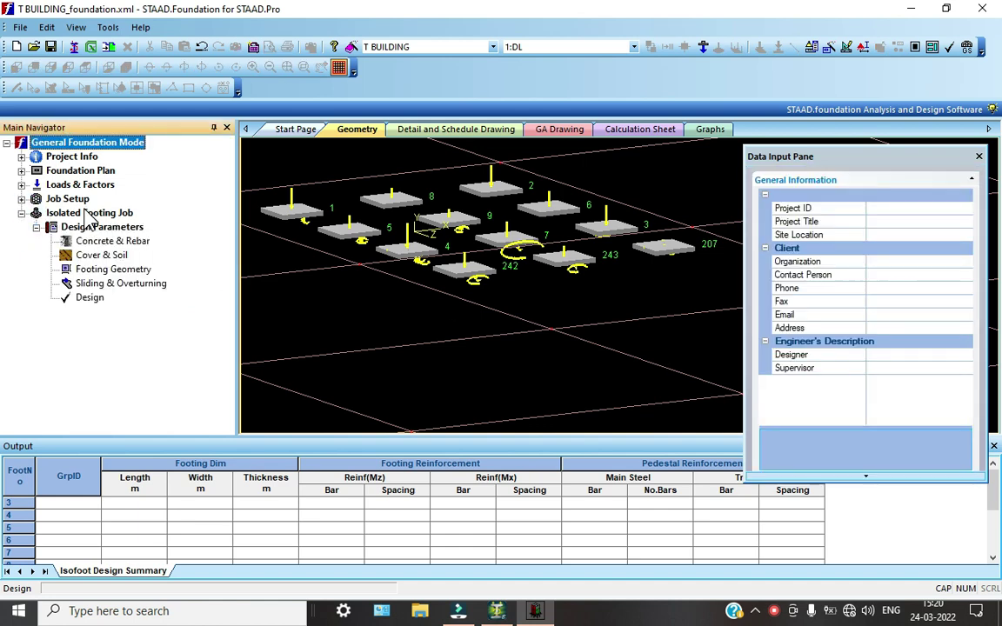
{"action": "left_click", "coordinate": [89, 214]}
{"action": "left_click", "coordinate": [97, 227]}
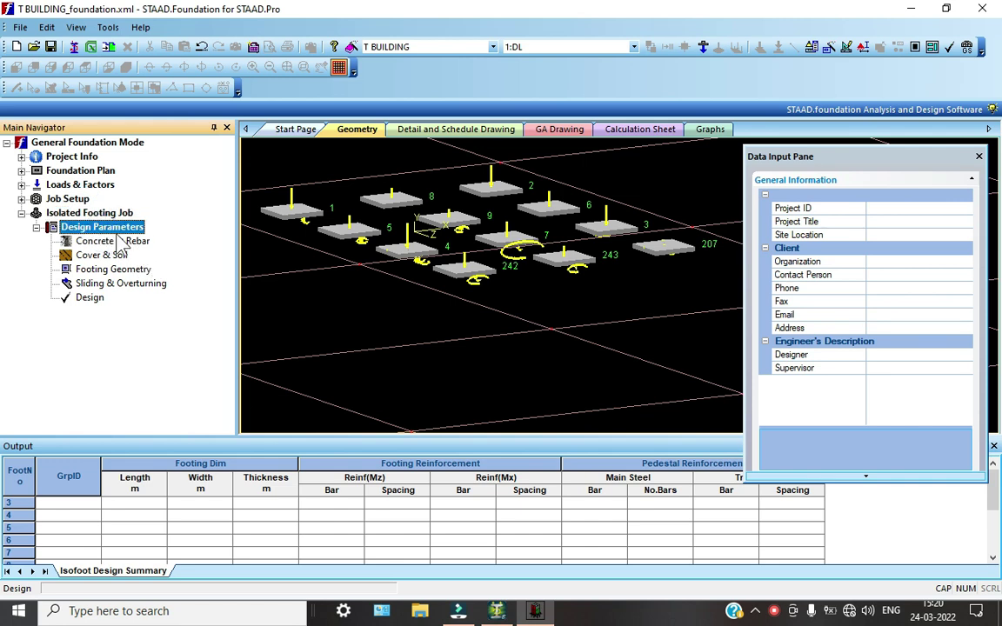
{"action": "left_click", "coordinate": [116, 242]}
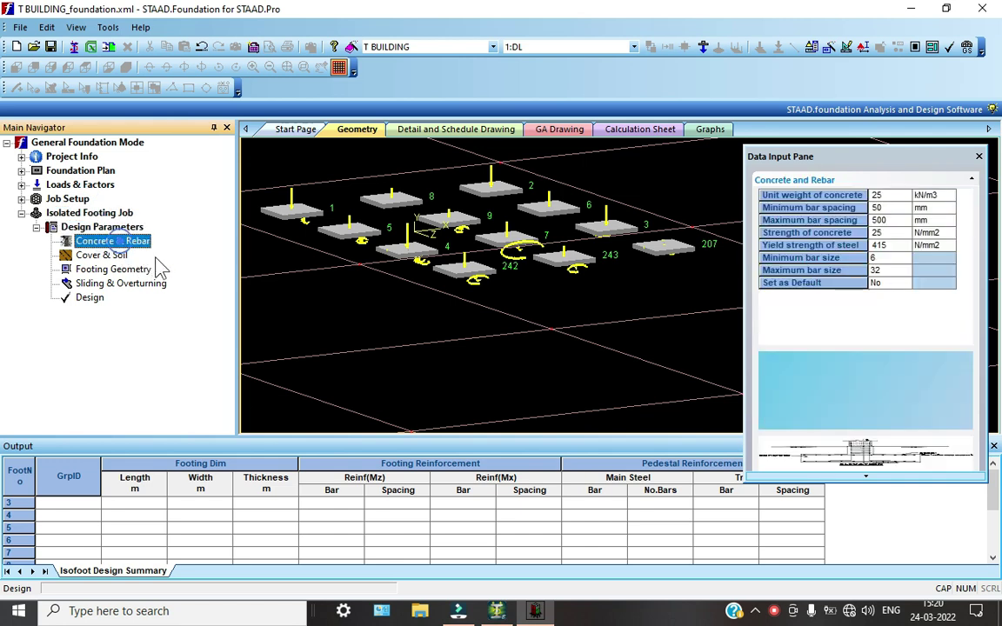
{"action": "left_click", "coordinate": [775, 610]}
{"action": "left_click", "coordinate": [943, 507]}
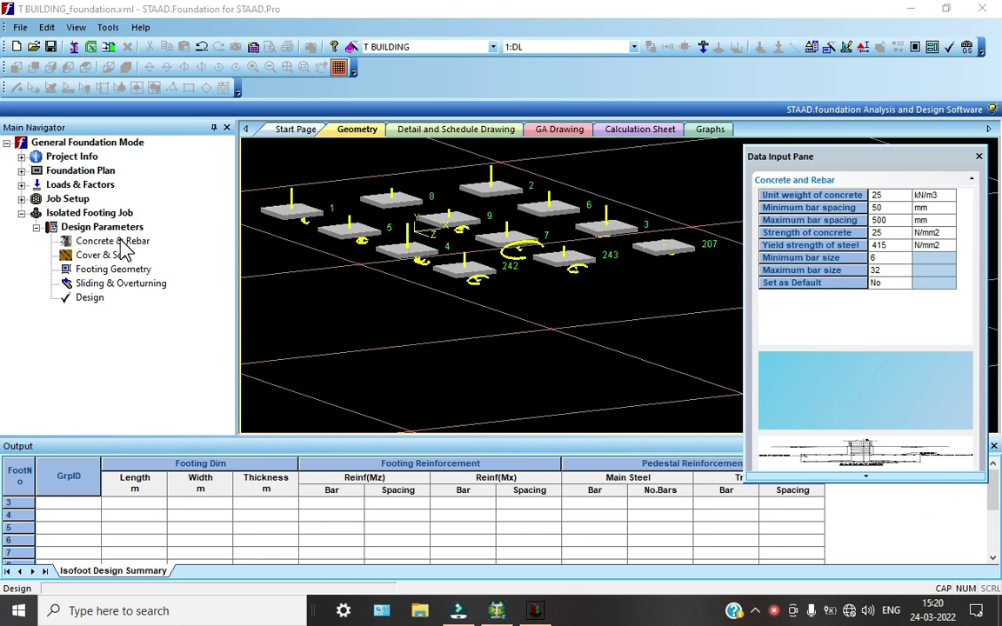
{"action": "left_click", "coordinate": [97, 241]}
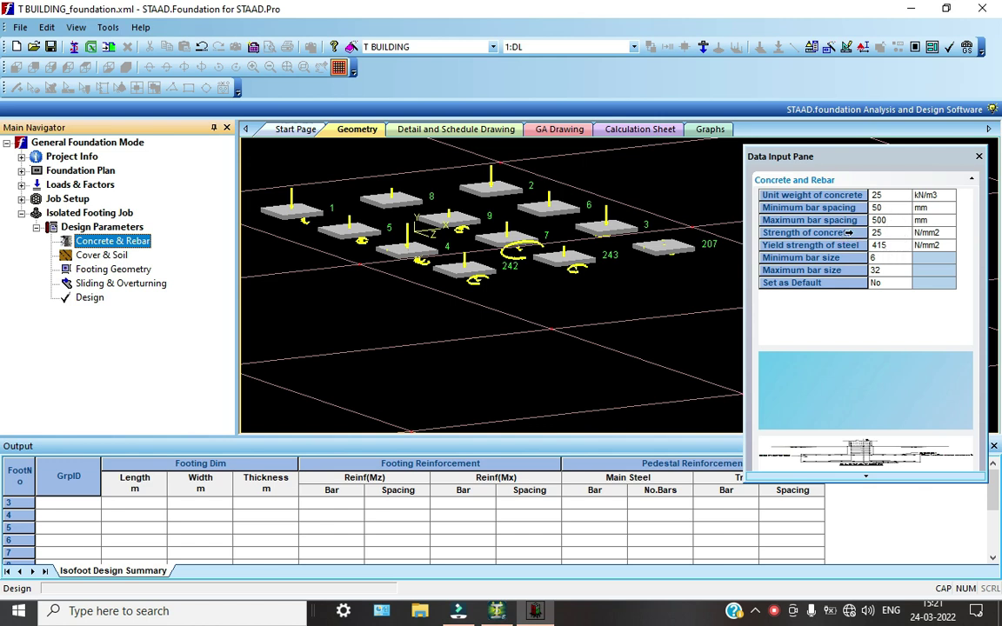
Step: Set the minimum bar size to 8 and display the Cover & Soil parameters
{"action": "left_click", "coordinate": [896, 258]}
{"action": "left_click", "coordinate": [903, 258]}
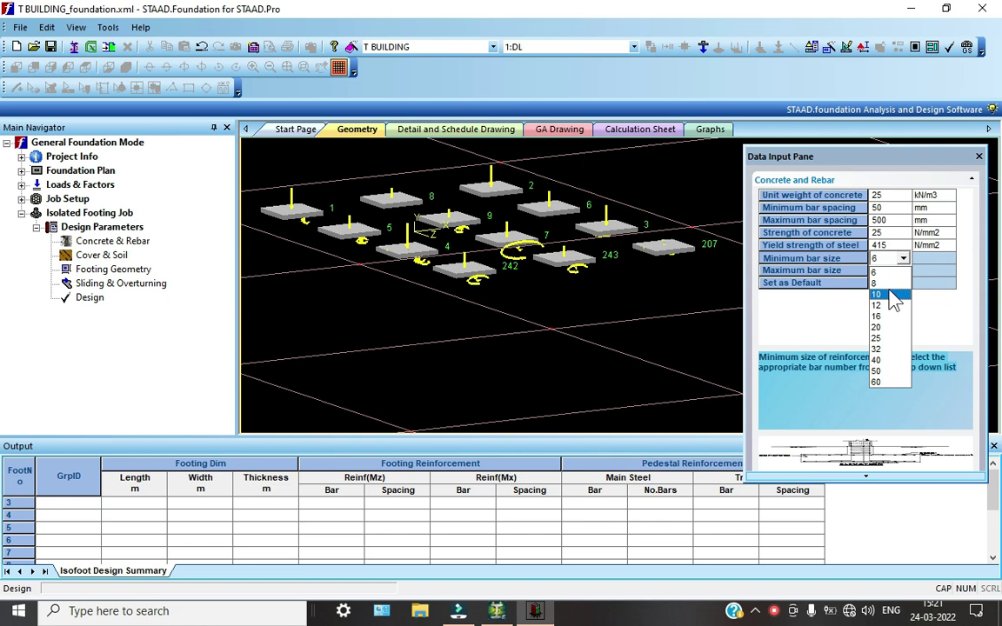
{"action": "left_click", "coordinate": [885, 284]}
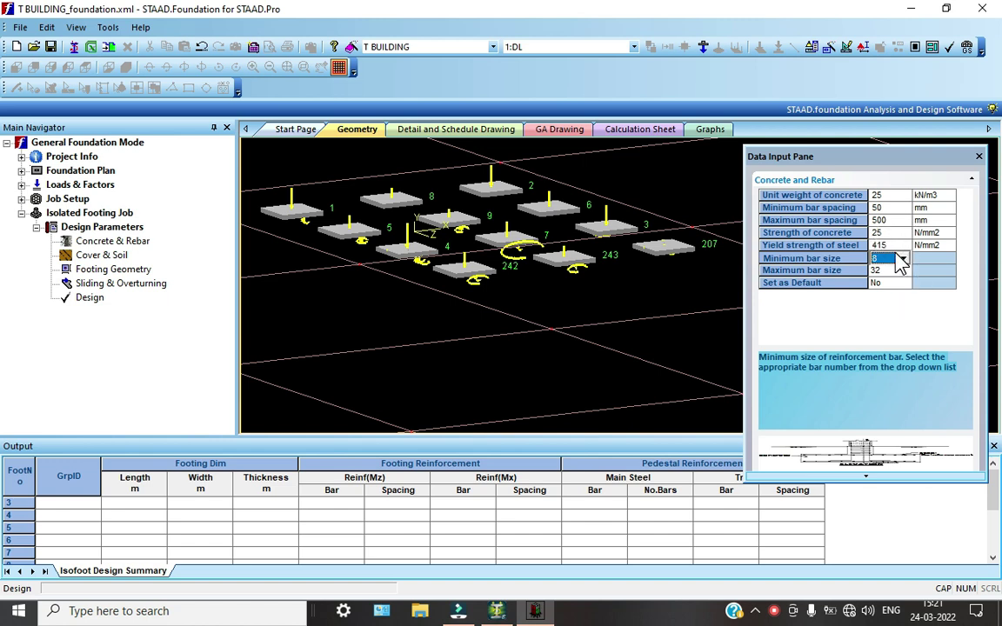
{"action": "left_click", "coordinate": [101, 254]}
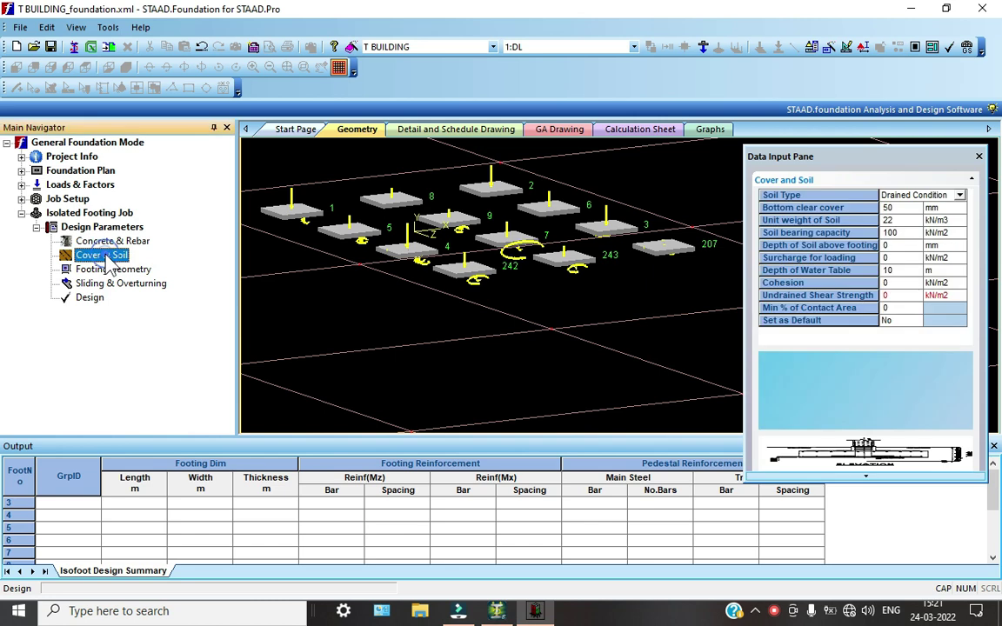
{"action": "left_click", "coordinate": [966, 196]}
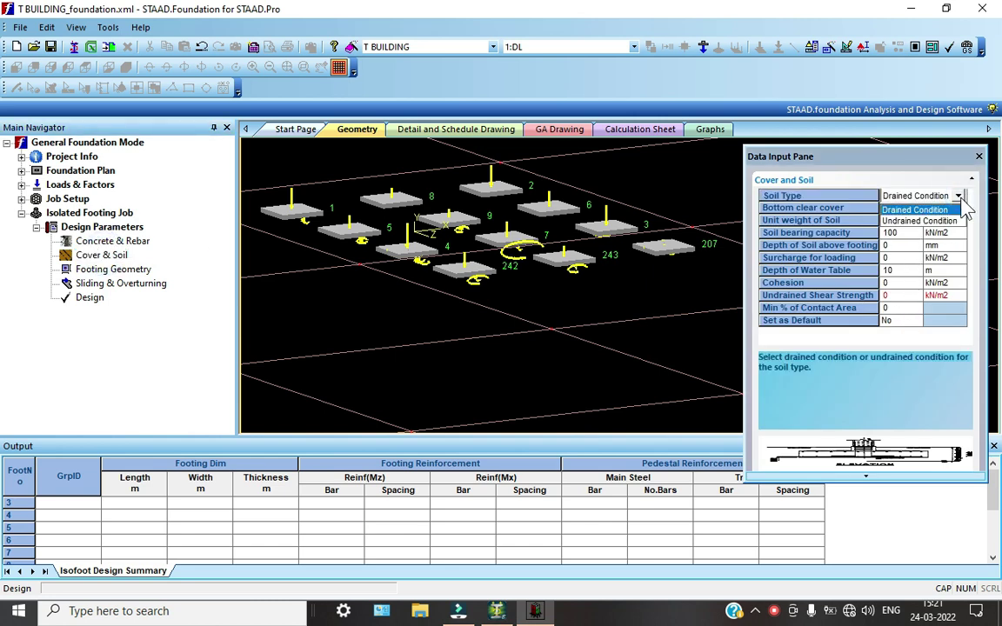
{"action": "left_click", "coordinate": [961, 200]}
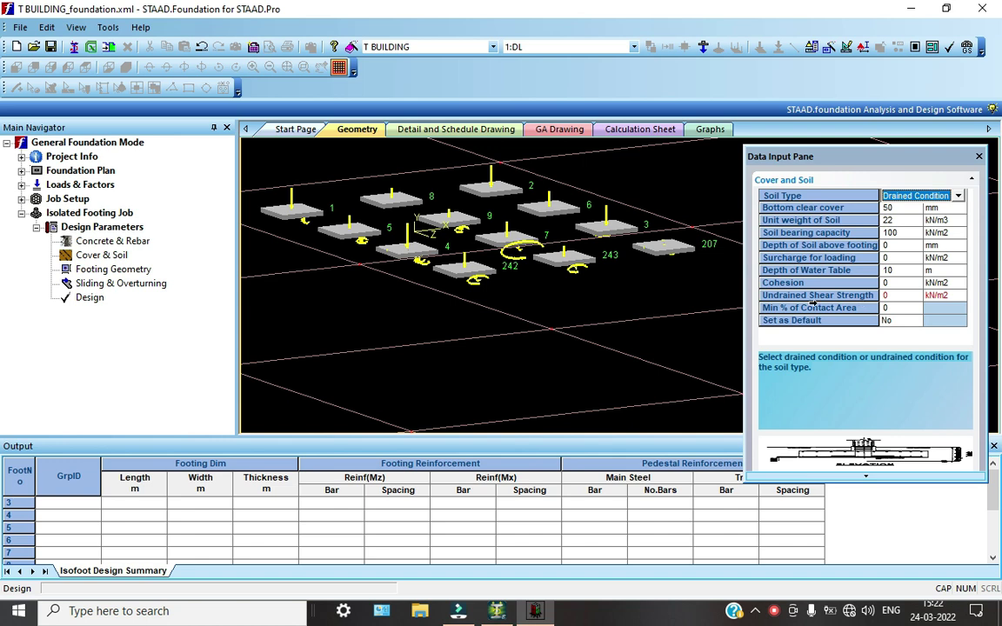
{"action": "left_click", "coordinate": [126, 241]}
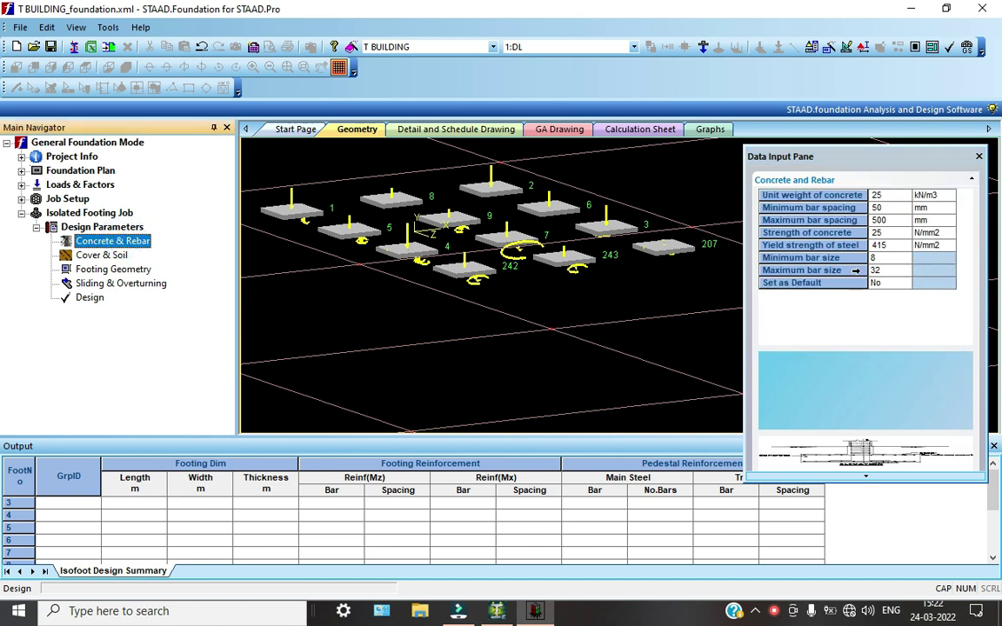
{"action": "left_click", "coordinate": [96, 254]}
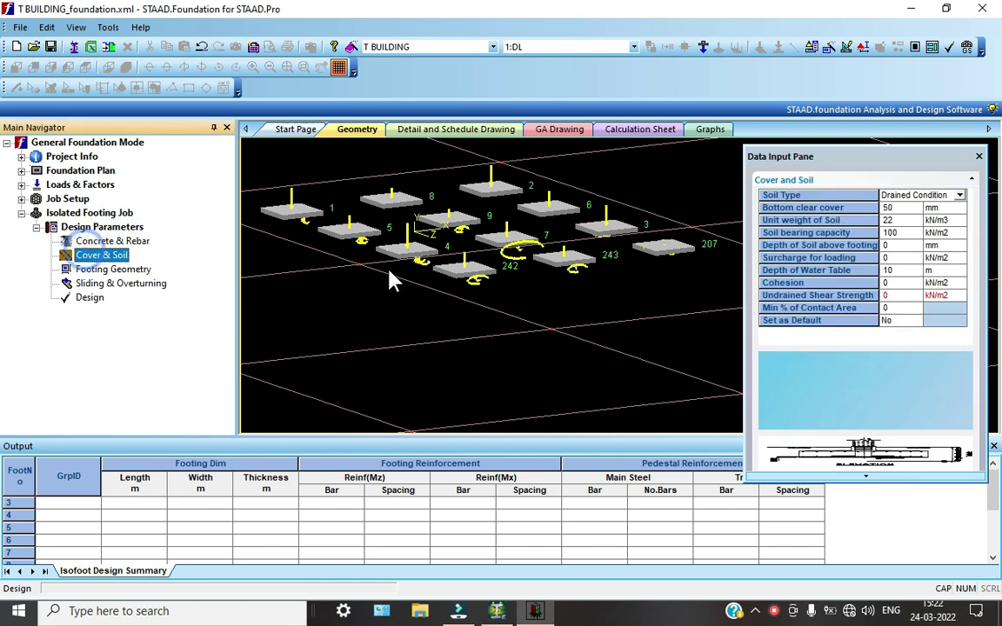
{"action": "left_click", "coordinate": [885, 319]}
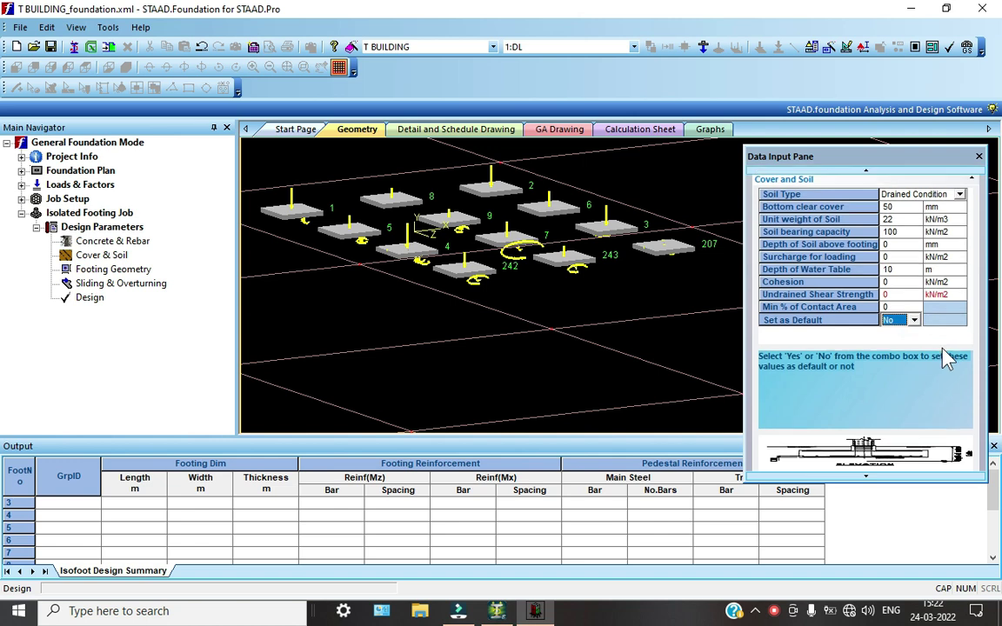
{"action": "scroll", "coordinate": [946, 358], "scroll_direction": "down", "scroll_amount": 3}
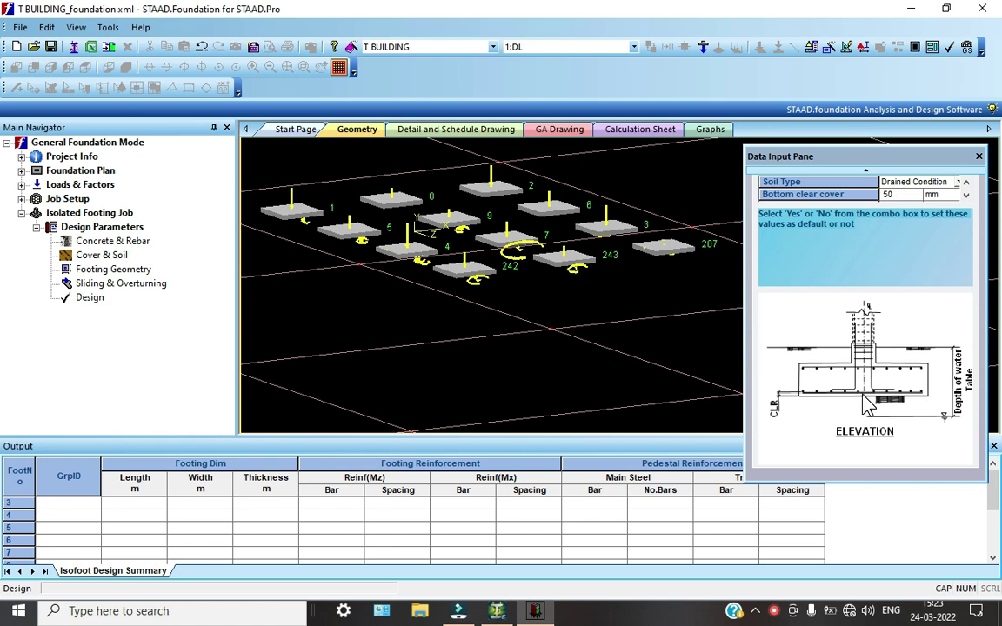
{"action": "scroll", "coordinate": [867, 405], "scroll_direction": "up", "scroll_amount": 3}
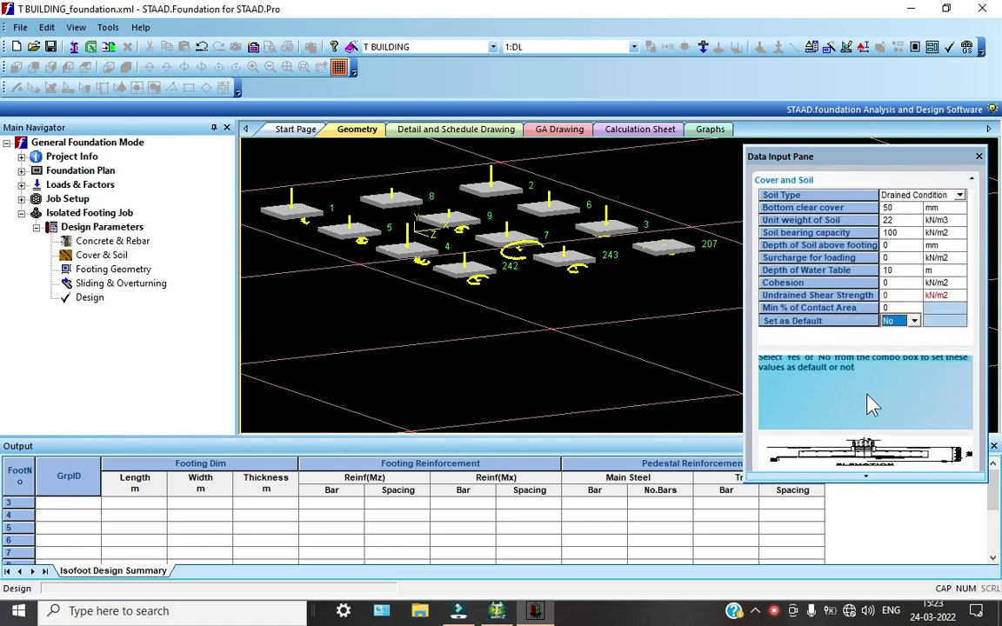
{"action": "scroll", "coordinate": [536, 330], "scroll_direction": "up", "scroll_amount": 5}
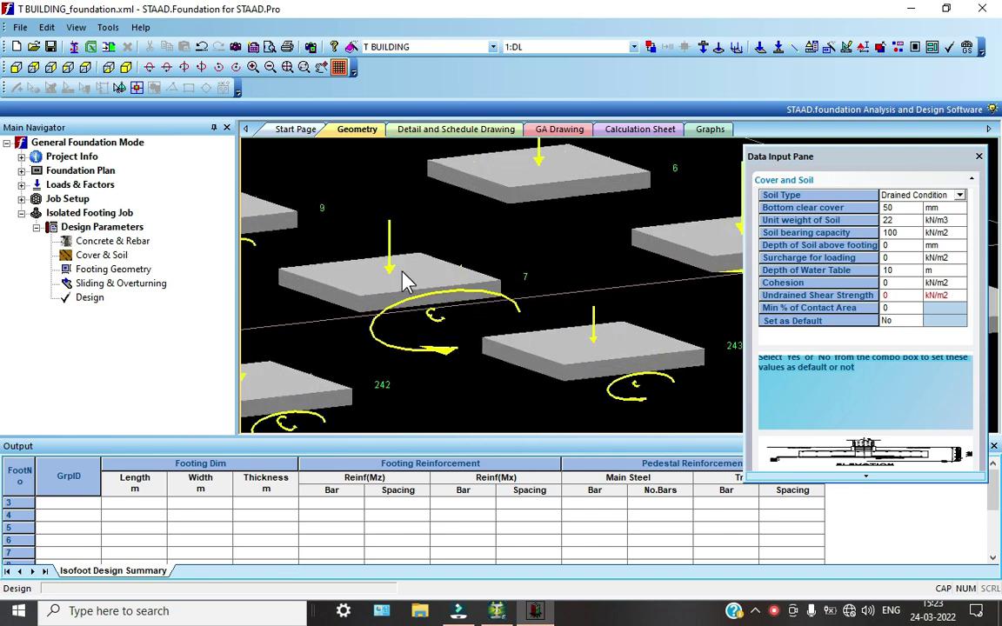
{"action": "scroll", "coordinate": [477, 391], "scroll_direction": "down", "scroll_amount": 5}
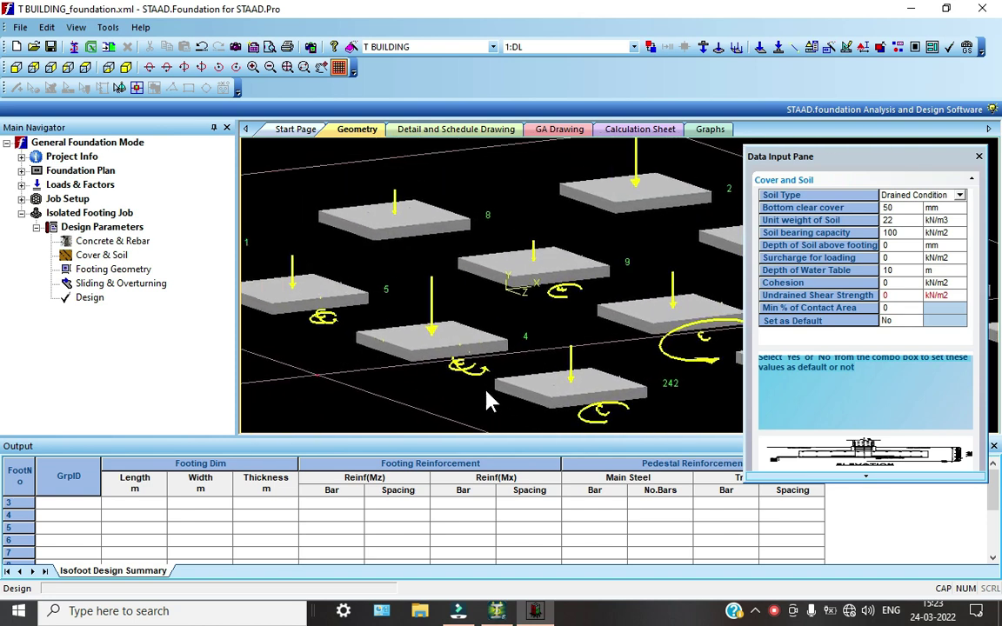
{"action": "scroll", "coordinate": [465, 264], "scroll_direction": "down", "scroll_amount": 2}
{"action": "scroll", "coordinate": [491, 313], "scroll_direction": "up", "scroll_amount": 2}
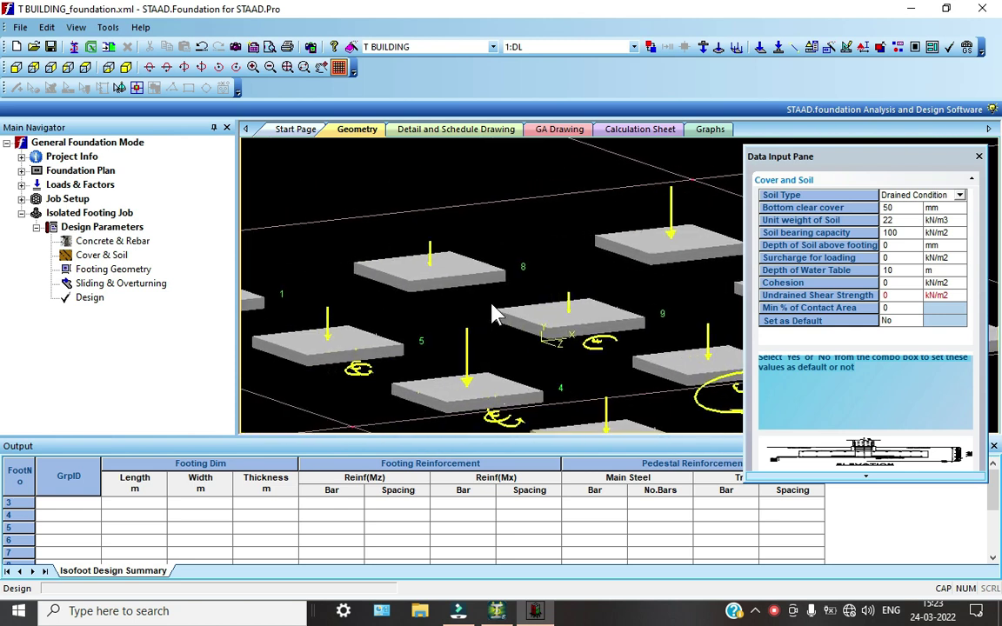
{"action": "scroll", "coordinate": [325, 264], "scroll_direction": "down", "scroll_amount": 2}
{"action": "scroll", "coordinate": [340, 226], "scroll_direction": "up", "scroll_amount": 2}
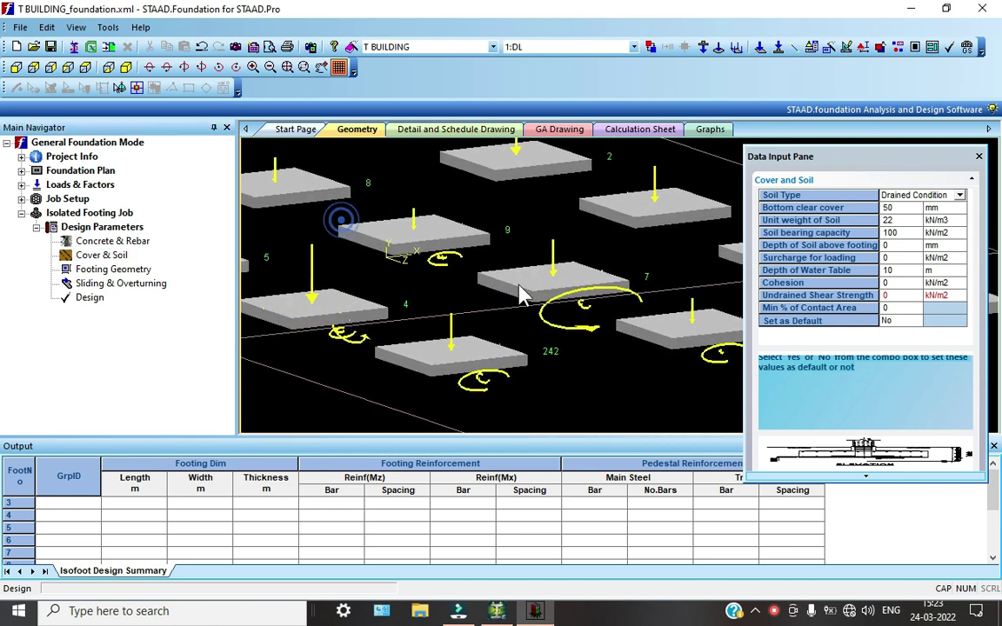
{"action": "scroll", "coordinate": [519, 293], "scroll_direction": "down", "scroll_amount": 2}
{"action": "scroll", "coordinate": [539, 313], "scroll_direction": "up", "scroll_amount": 2}
{"action": "middle_click_drag", "start_coordinate": [639, 333], "coordinate": [521, 329]}
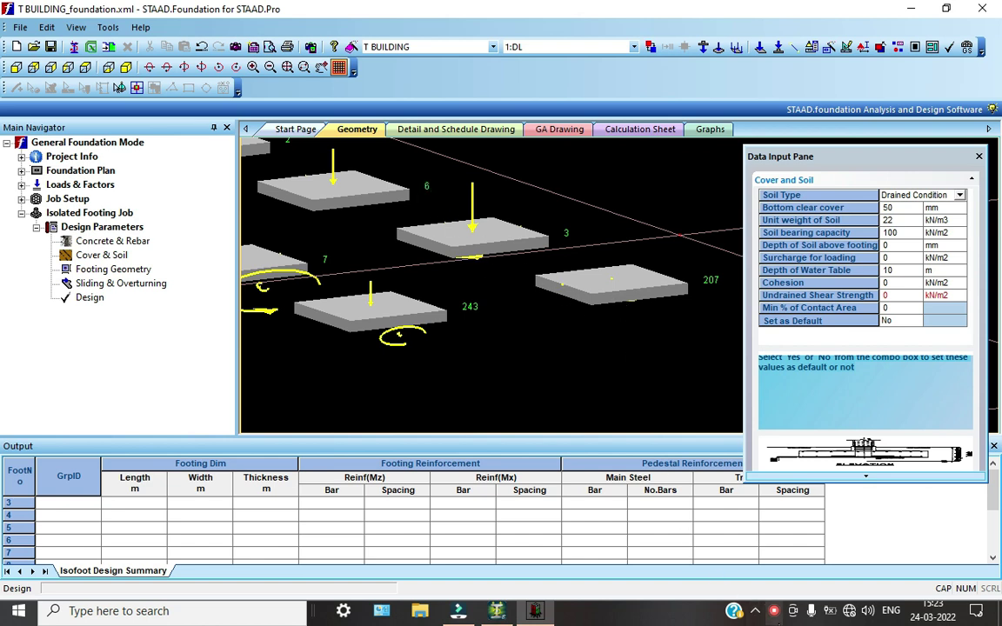
{"action": "left_click", "coordinate": [948, 508]}
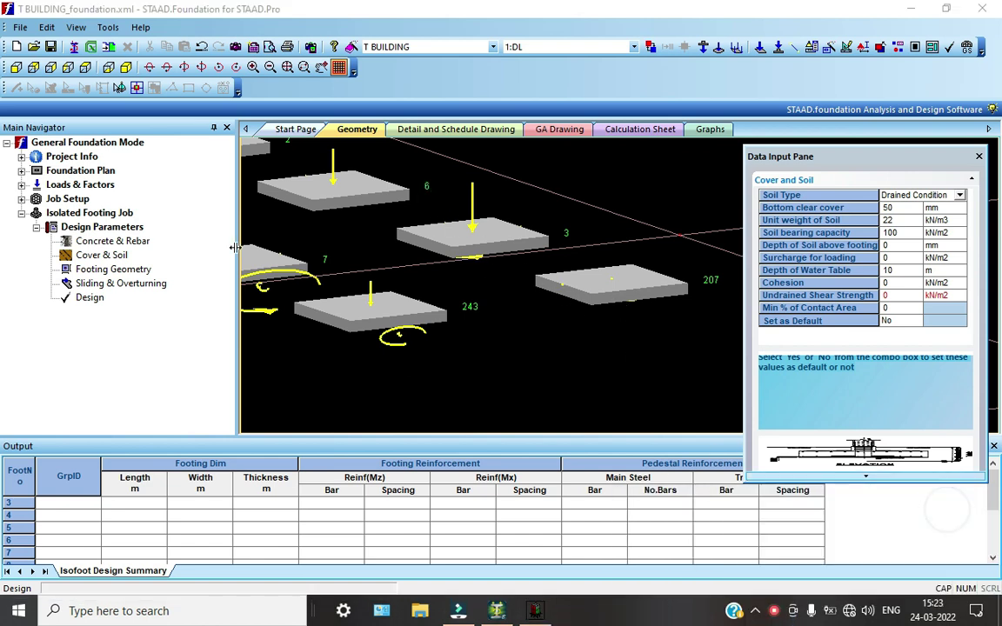
Step: Show the Footing Geometry parameters, change the design type, and accept the auto-save
{"action": "left_click", "coordinate": [115, 268]}
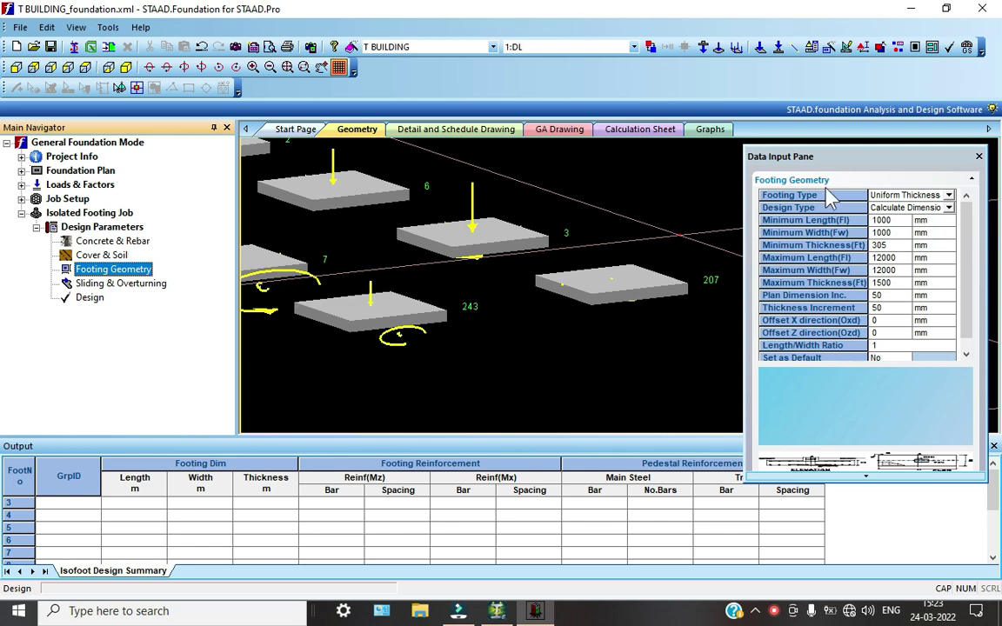
{"action": "left_click", "coordinate": [951, 197]}
{"action": "left_click", "coordinate": [951, 197]}
{"action": "left_click", "coordinate": [949, 197]}
{"action": "left_click", "coordinate": [951, 210]}
{"action": "left_click", "coordinate": [950, 209]}
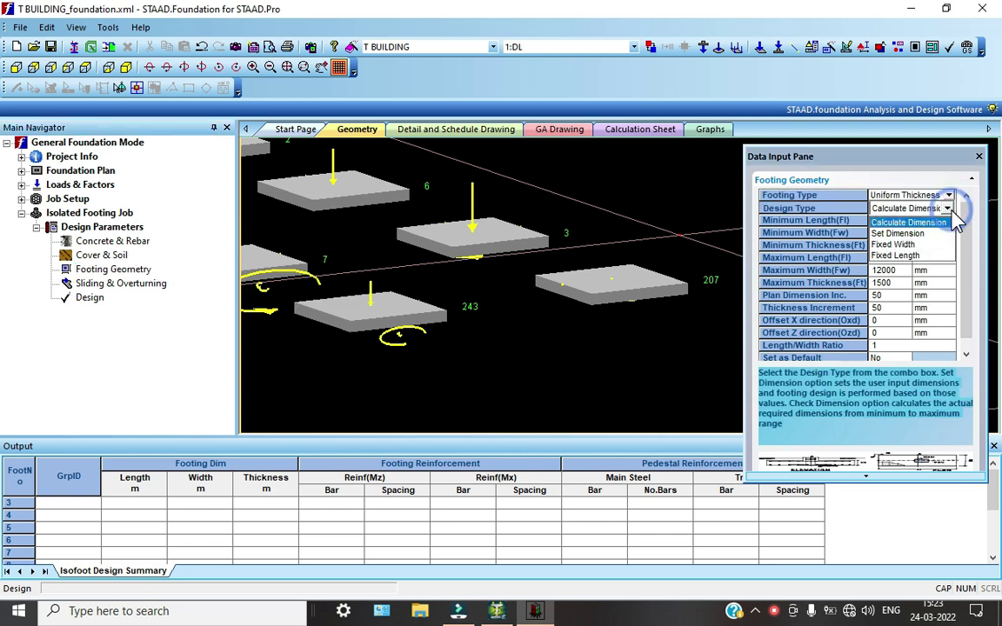
{"action": "left_click", "coordinate": [946, 219]}
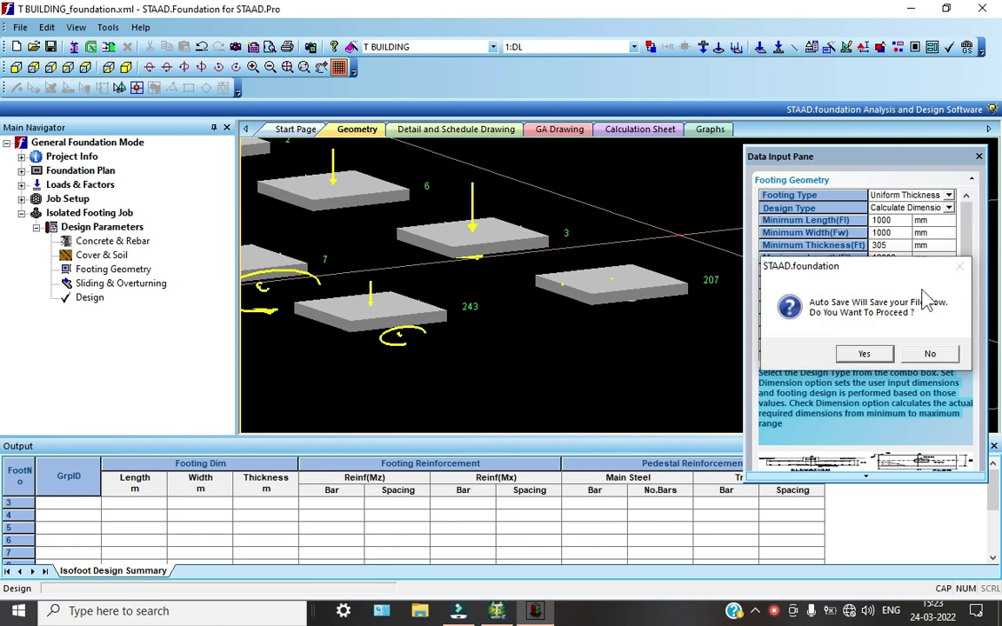
{"action": "left_click", "coordinate": [864, 353]}
Step: Try Set Dimension, Fixed Width and Fixed Length design types, then restore Calculate Dimension
{"action": "left_click", "coordinate": [948, 209]}
{"action": "left_click", "coordinate": [911, 236]}
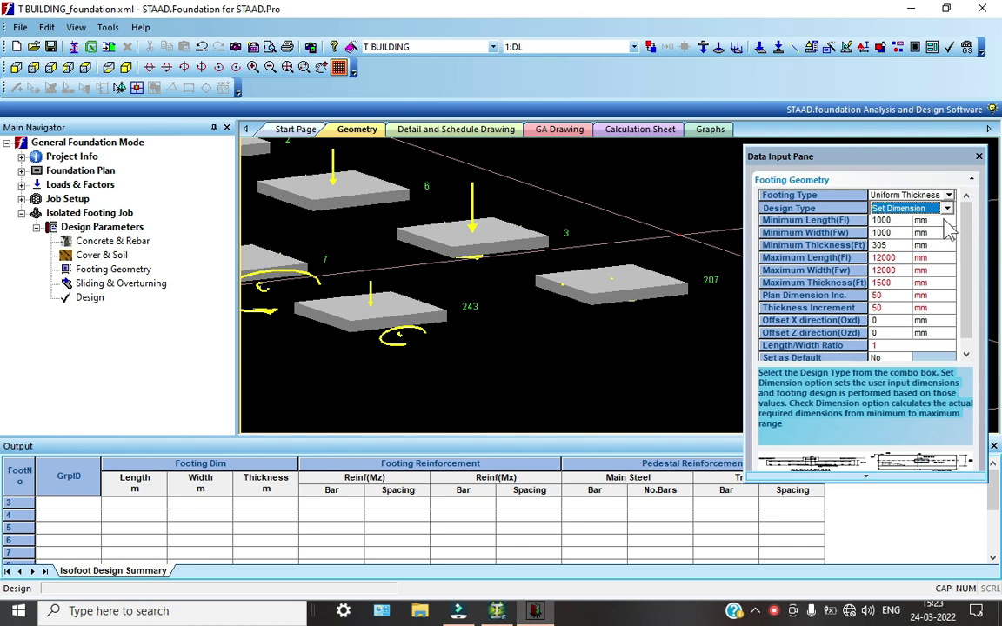
{"action": "left_click", "coordinate": [947, 209]}
{"action": "left_click", "coordinate": [913, 245]}
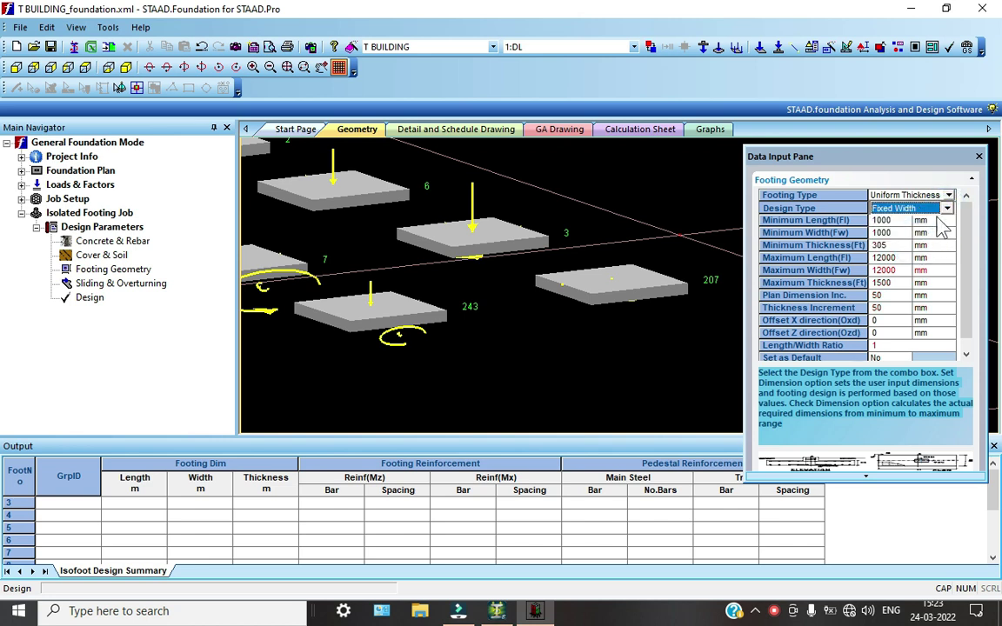
{"action": "left_click", "coordinate": [948, 209]}
{"action": "left_click", "coordinate": [928, 255]}
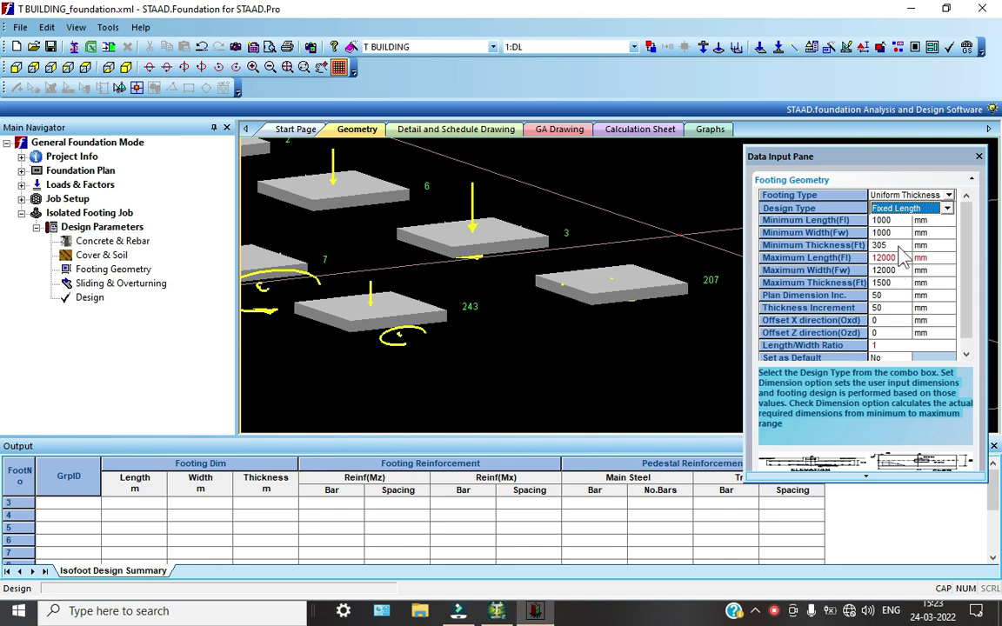
{"action": "left_click", "coordinate": [946, 208]}
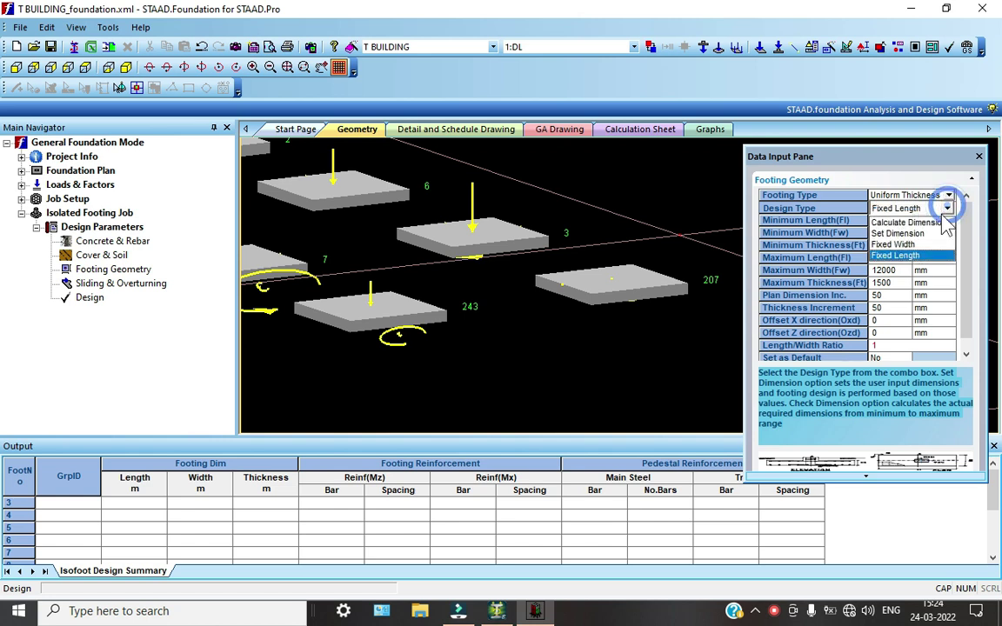
{"action": "left_click", "coordinate": [928, 223]}
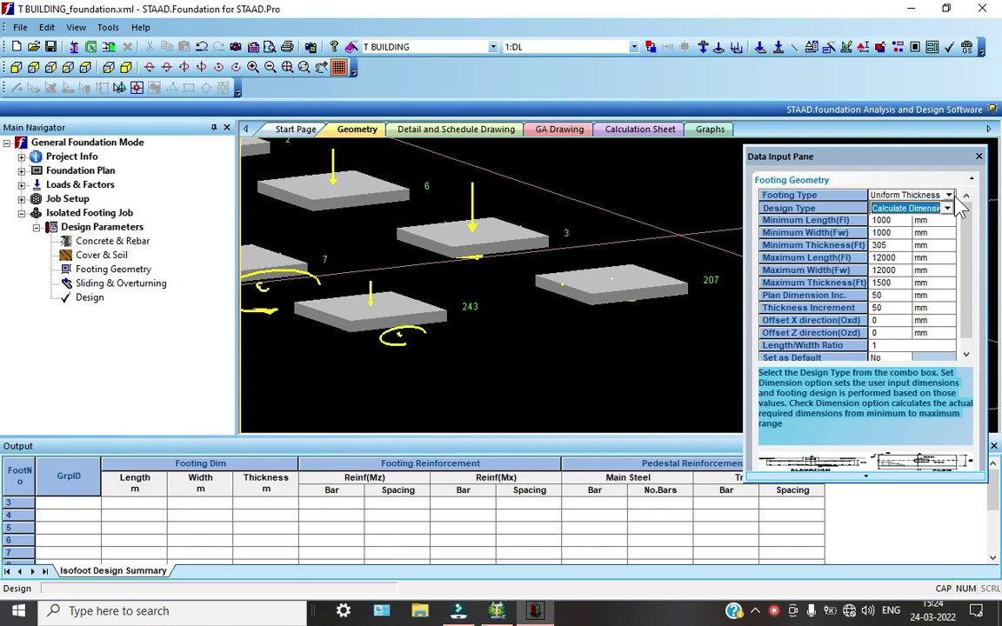
{"action": "left_click", "coordinate": [947, 195]}
Step: Make the footing Sloped and review its thickness, length and increment limits
{"action": "left_click", "coordinate": [947, 195]}
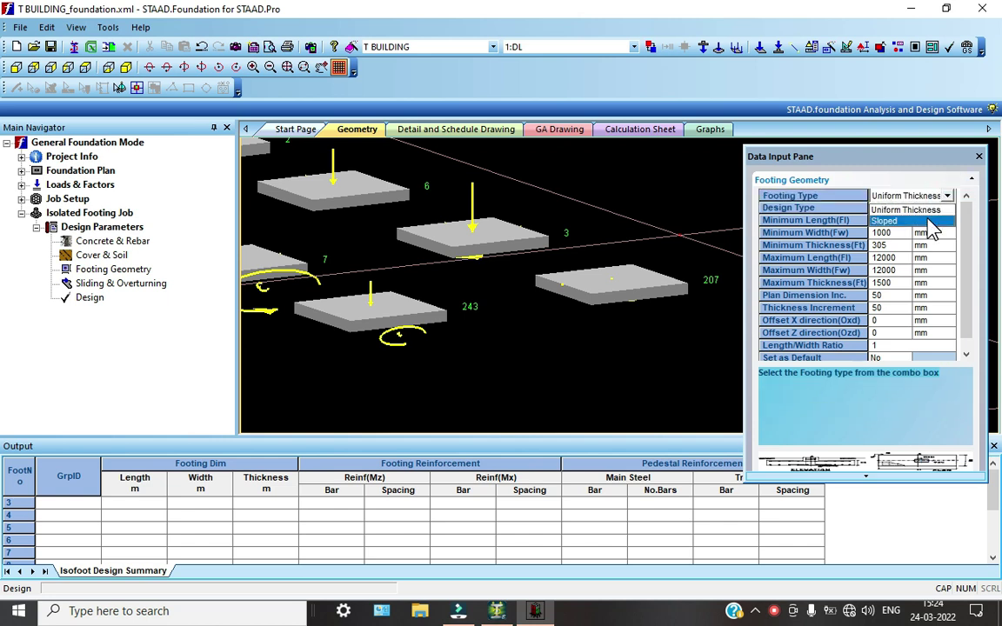
{"action": "left_click", "coordinate": [929, 222]}
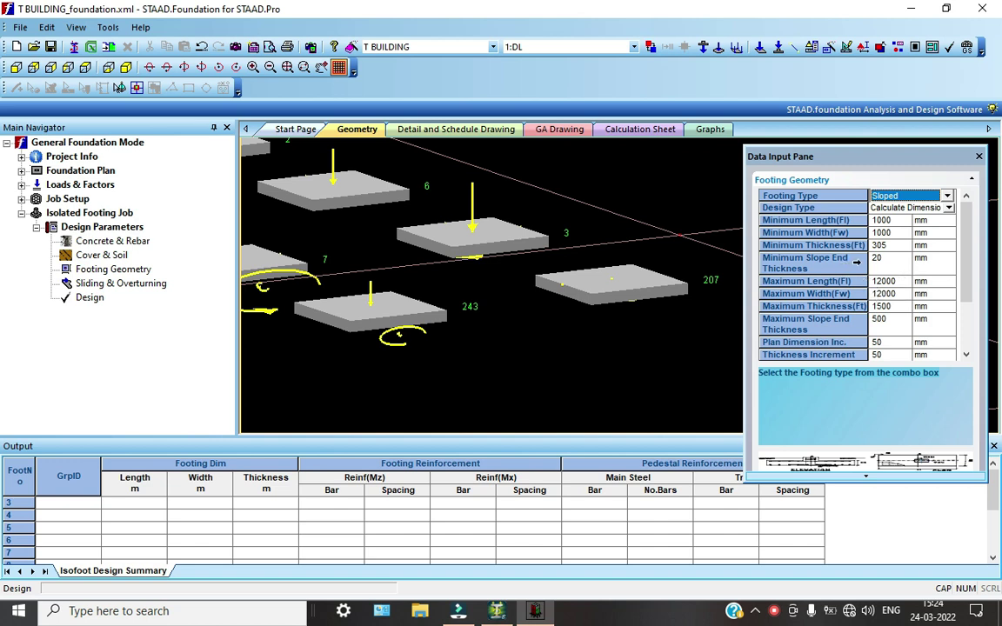
{"action": "left_click", "coordinate": [848, 262]}
{"action": "left_click", "coordinate": [827, 280]}
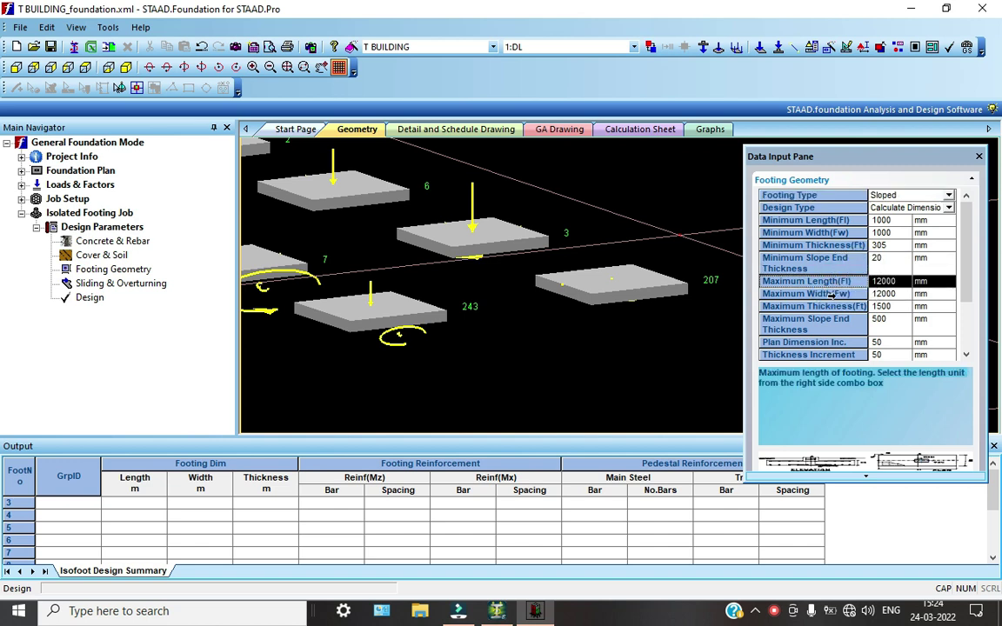
{"action": "left_click", "coordinate": [827, 320]}
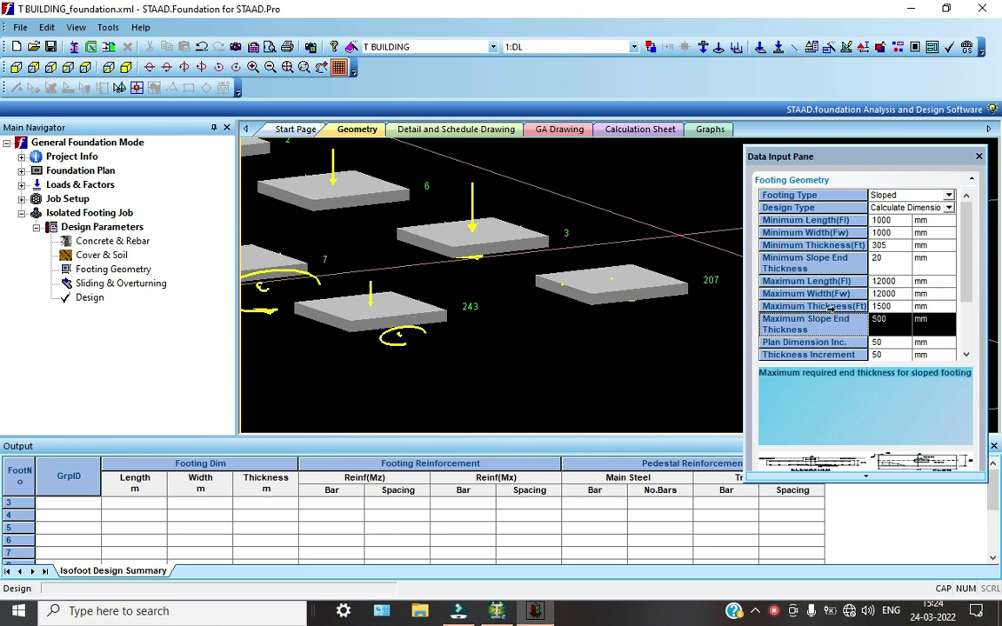
{"action": "left_click", "coordinate": [828, 307]}
{"action": "left_click", "coordinate": [826, 321]}
{"action": "left_click", "coordinate": [804, 342]}
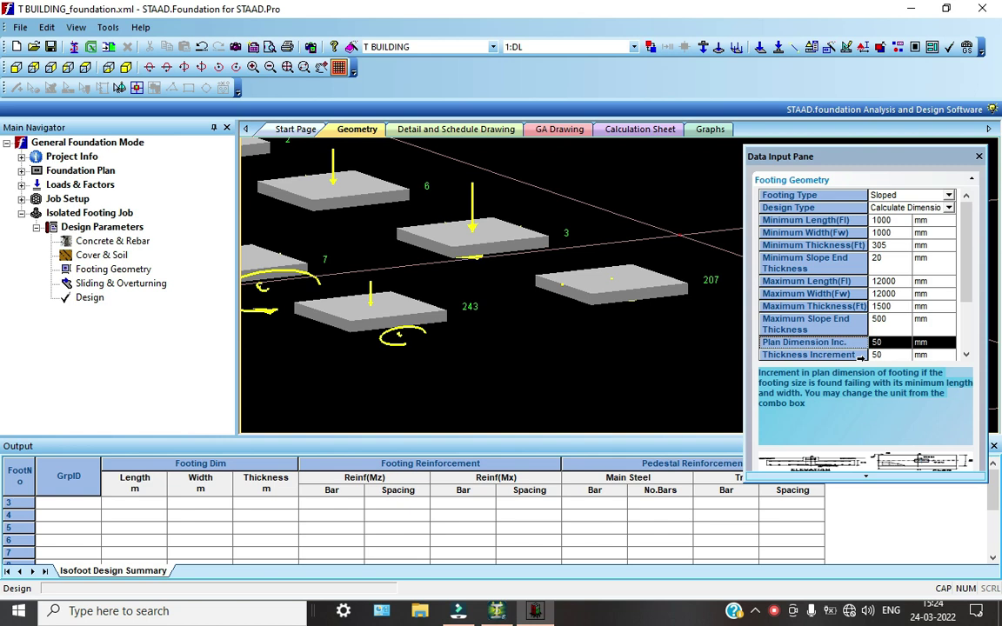
{"action": "left_click", "coordinate": [861, 355]}
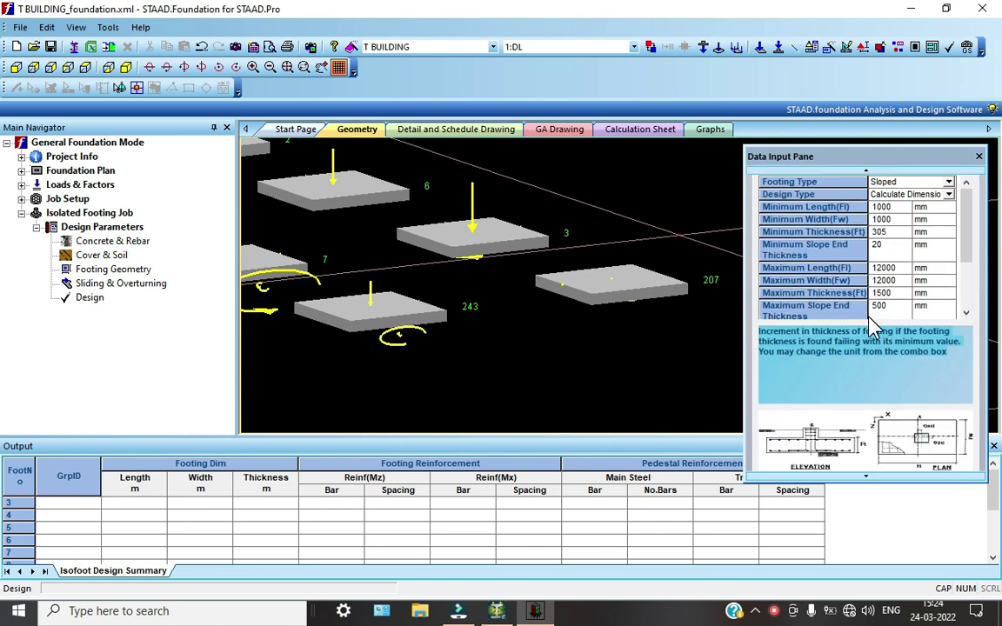
{"action": "scroll", "coordinate": [967, 237], "scroll_direction": "down", "scroll_amount": 3}
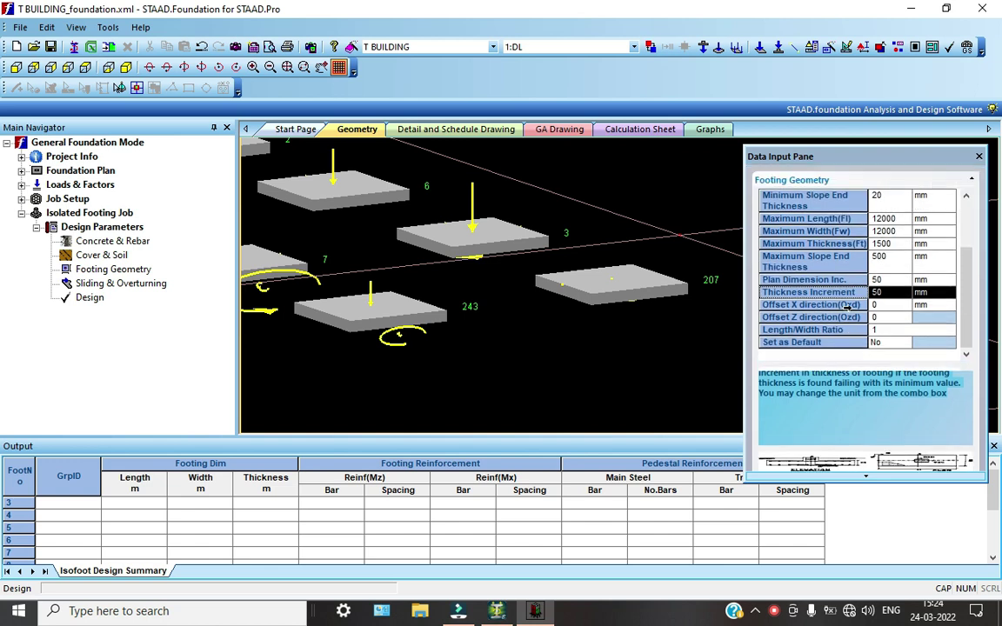
Step: Leave Set as Default at No and switch the footing type back to Uniform Thickness
{"action": "left_click", "coordinate": [903, 344]}
{"action": "left_click", "coordinate": [903, 343]}
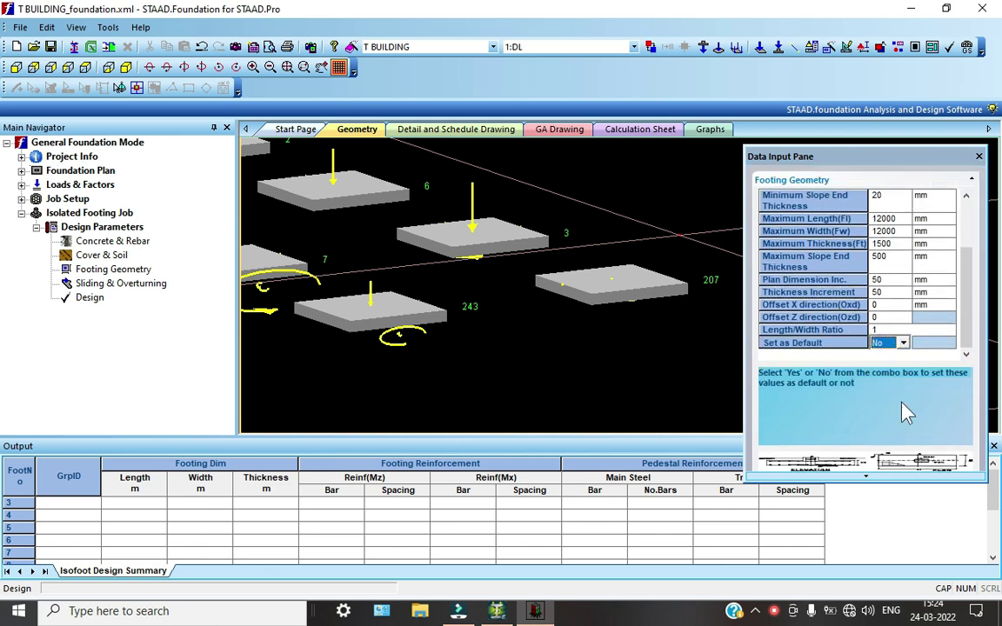
{"action": "left_click", "coordinate": [774, 612]}
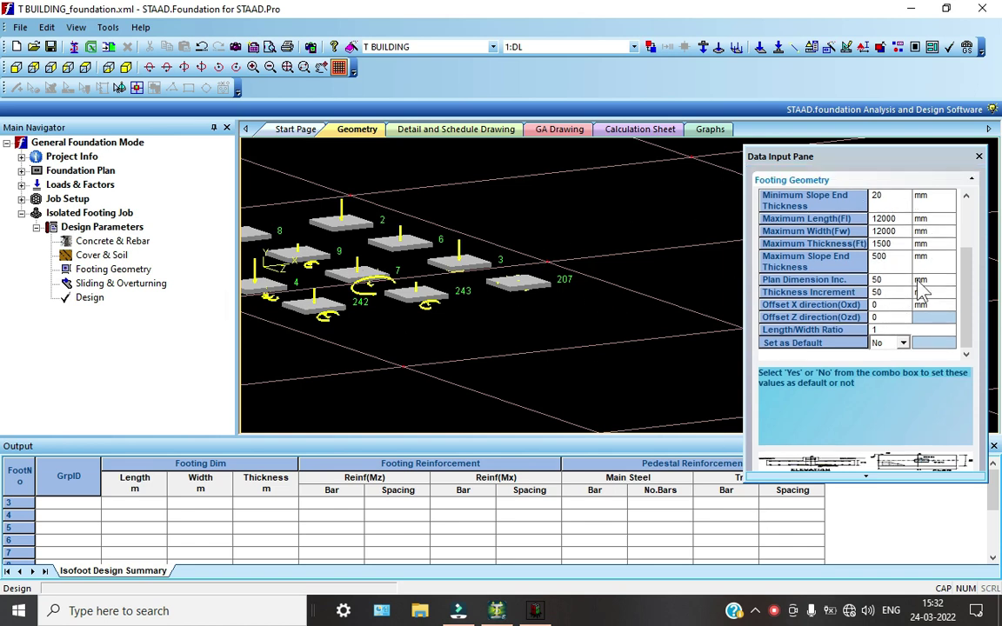
{"action": "scroll", "coordinate": [878, 244], "scroll_direction": "up", "scroll_amount": 3}
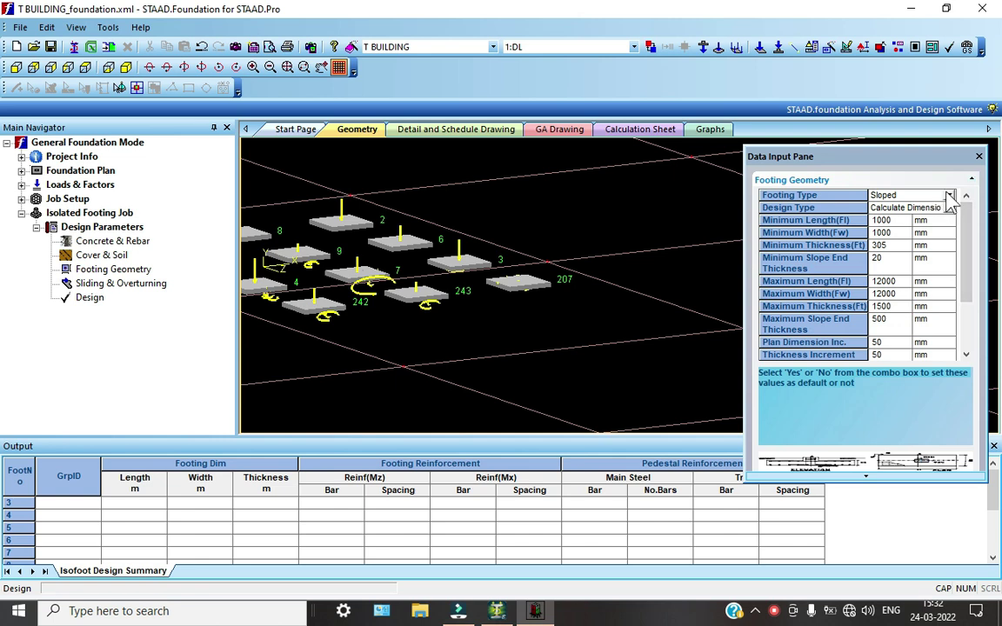
{"action": "left_click", "coordinate": [948, 195]}
{"action": "left_click", "coordinate": [915, 208]}
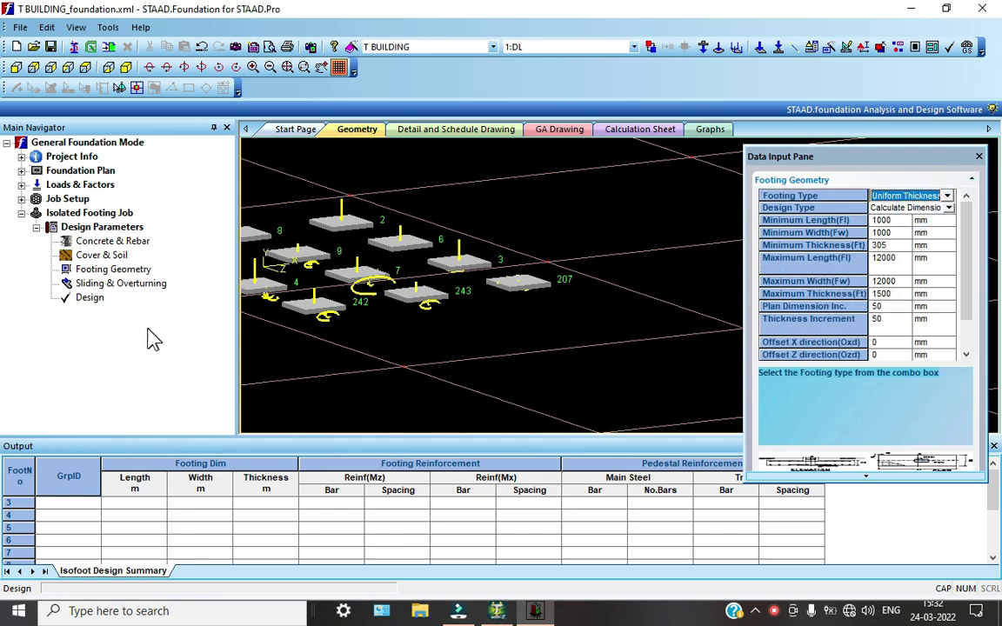
Step: Show the Sliding & Overturning parameters and run the isolated footing analysis and design
{"action": "left_click", "coordinate": [122, 283]}
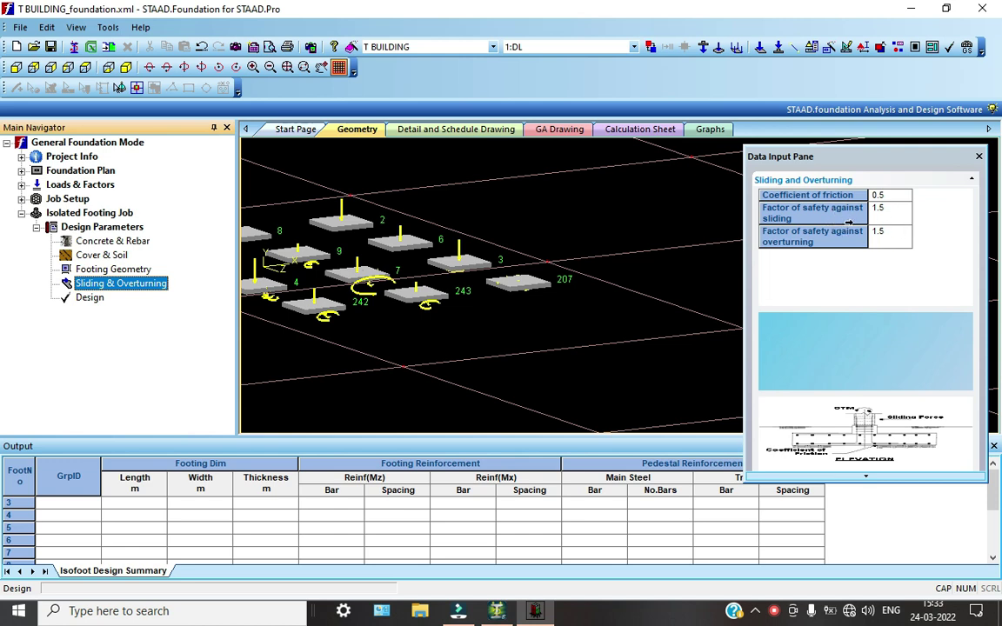
{"action": "left_click", "coordinate": [85, 299]}
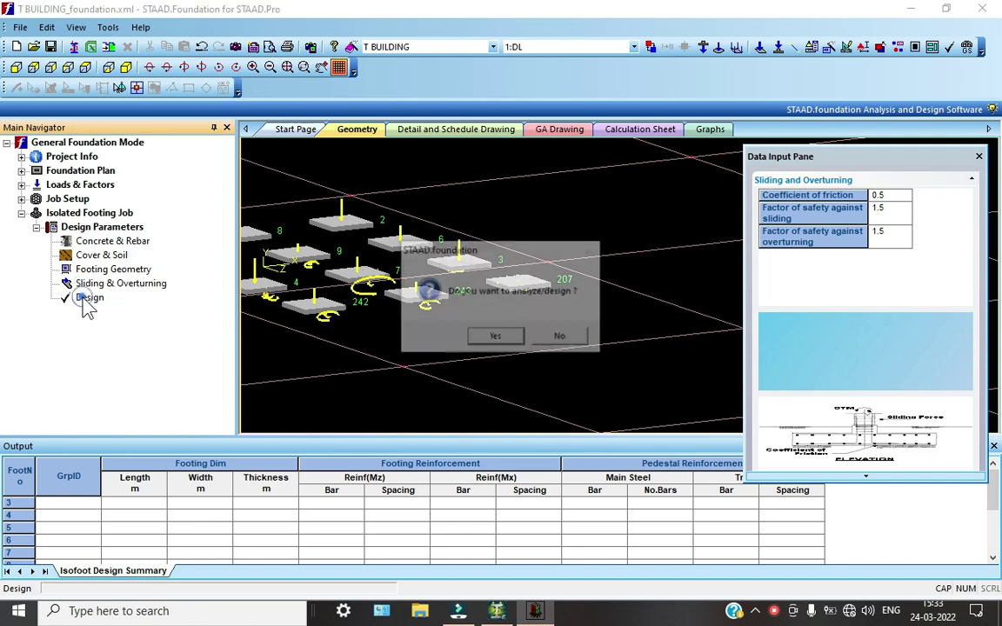
{"action": "left_click", "coordinate": [496, 339]}
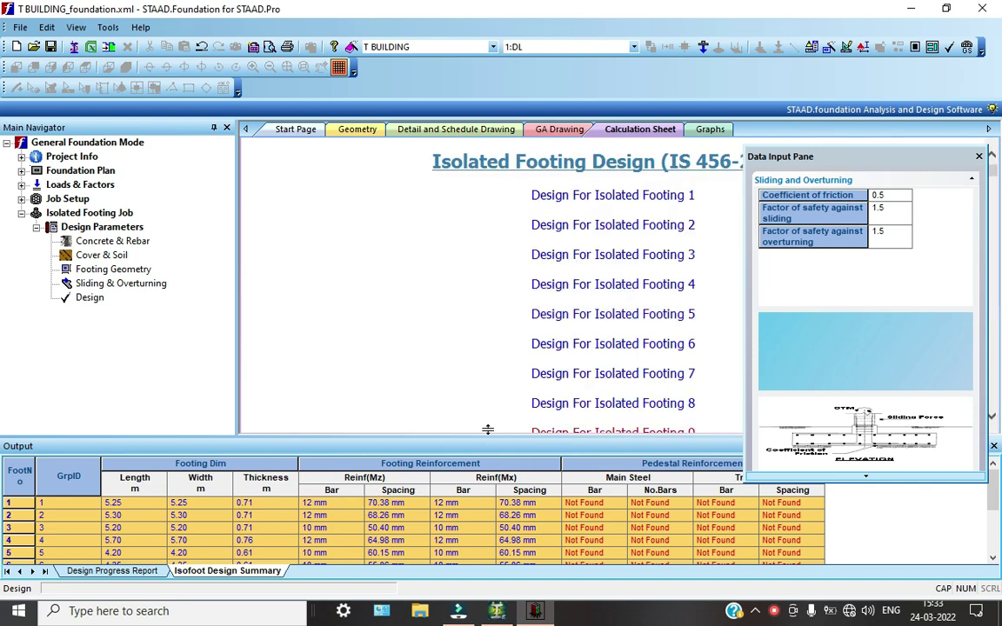
Step: Open Isolated Footing 1's calculation sheet, widen it, and read the overturning and sliding checks
{"action": "left_click", "coordinate": [602, 199]}
{"action": "scroll", "coordinate": [501, 261], "scroll_direction": "down", "scroll_amount": 5}
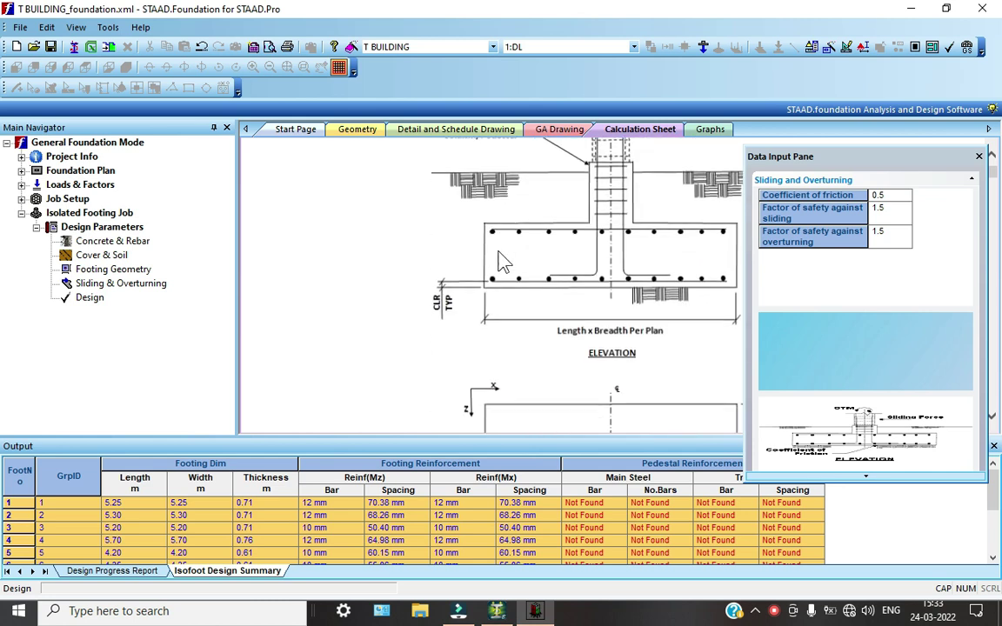
{"action": "left_click", "coordinate": [979, 157]}
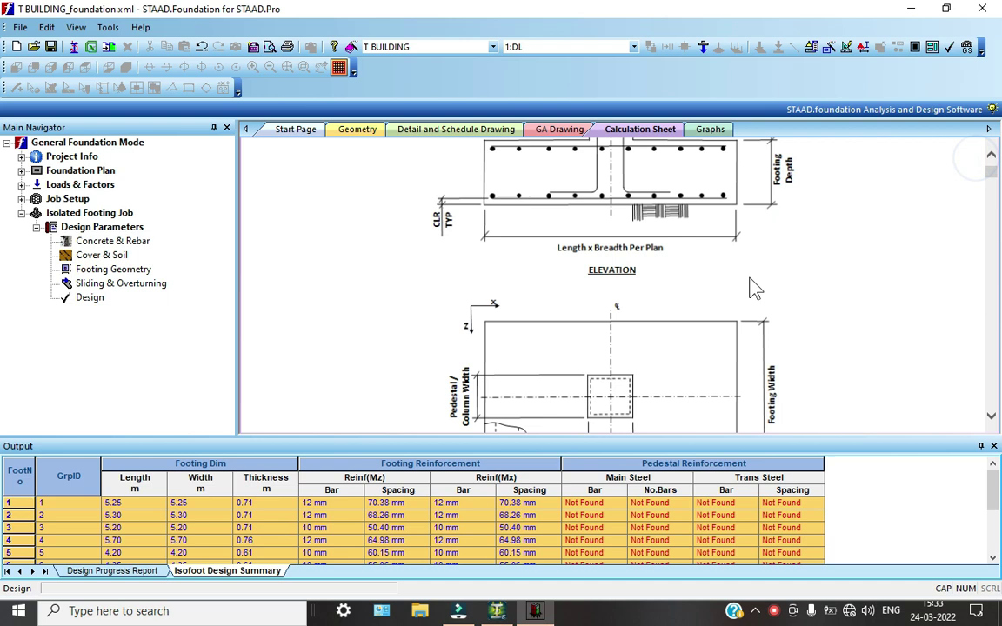
{"action": "scroll", "coordinate": [711, 320], "scroll_direction": "up", "scroll_amount": 2}
{"action": "scroll", "coordinate": [712, 320], "scroll_direction": "down", "scroll_amount": 6}
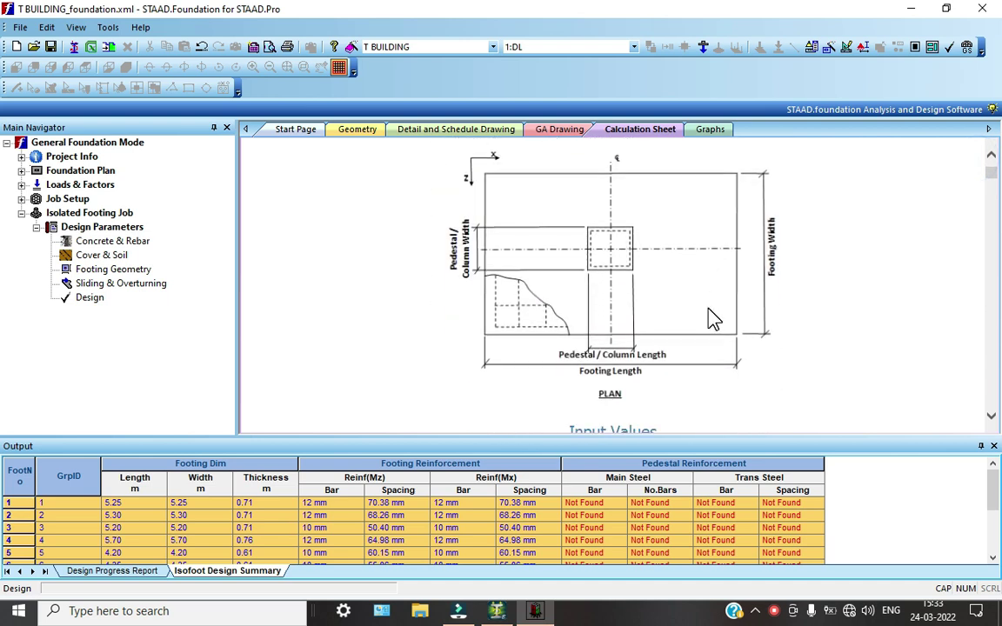
{"action": "scroll", "coordinate": [711, 320], "scroll_direction": "down", "scroll_amount": 3}
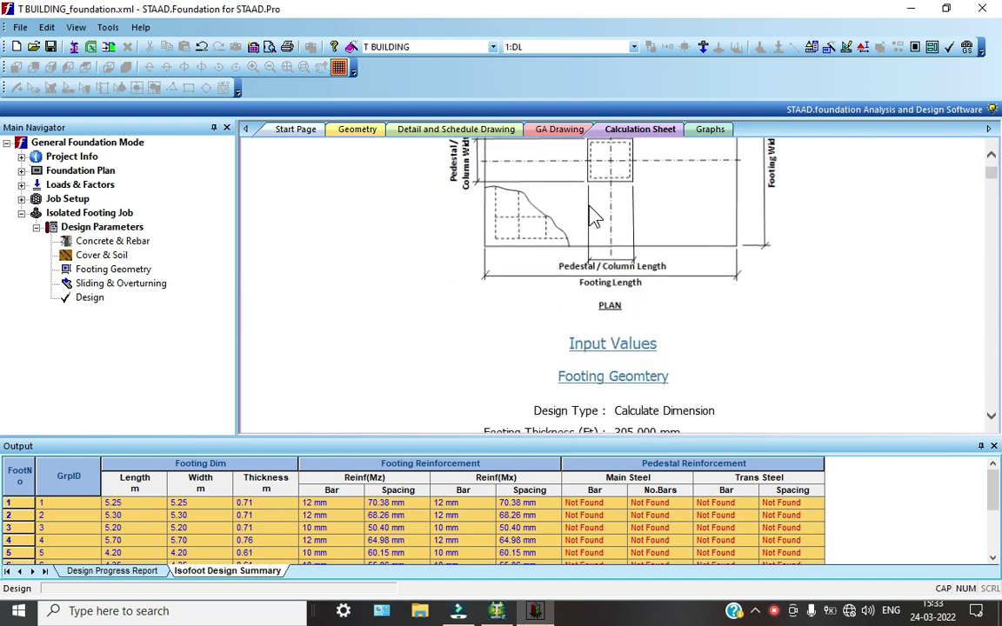
{"action": "scroll", "coordinate": [632, 296], "scroll_direction": "down", "scroll_amount": 5}
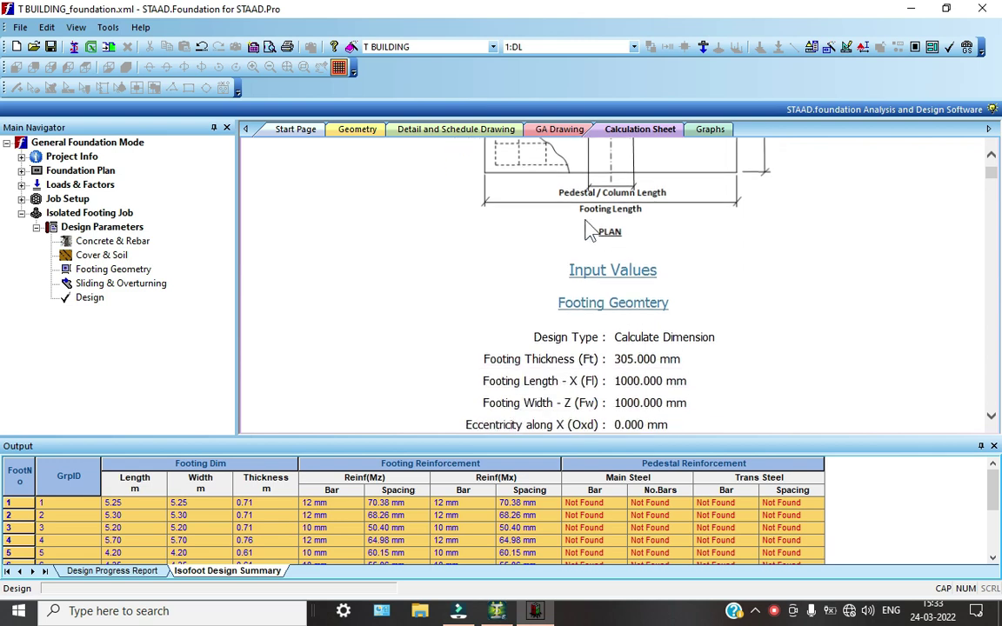
{"action": "scroll", "coordinate": [632, 250], "scroll_direction": "down", "scroll_amount": 10}
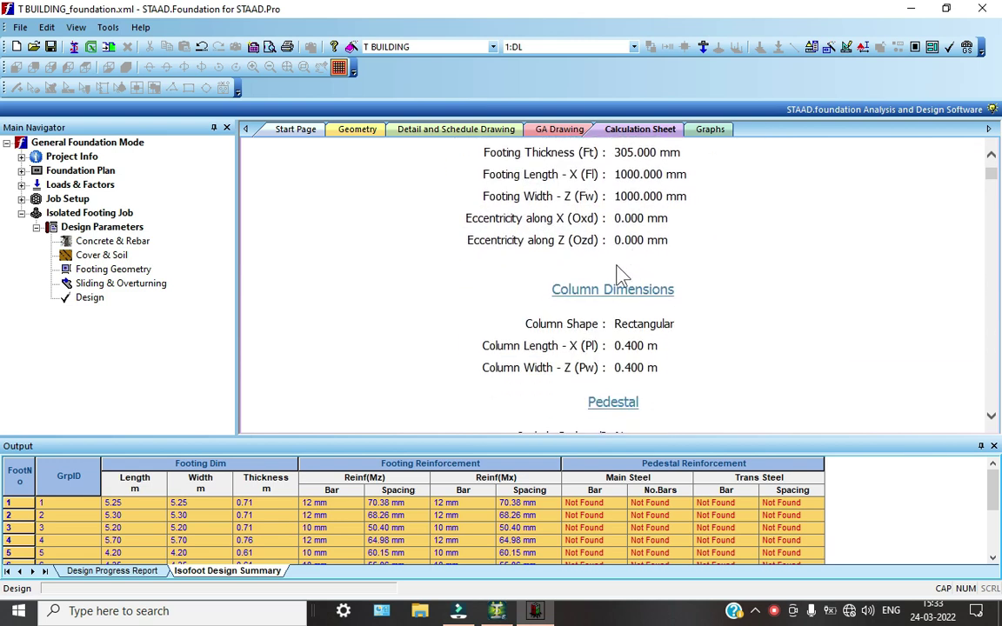
{"action": "scroll", "coordinate": [574, 235], "scroll_direction": "up", "scroll_amount": 2}
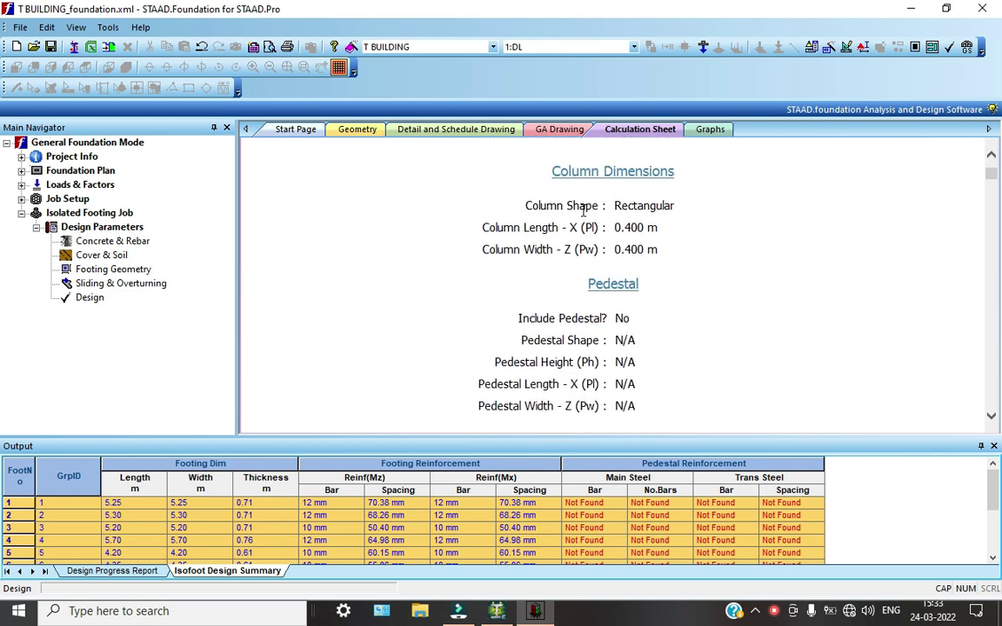
{"action": "scroll", "coordinate": [625, 271], "scroll_direction": "down", "scroll_amount": 7}
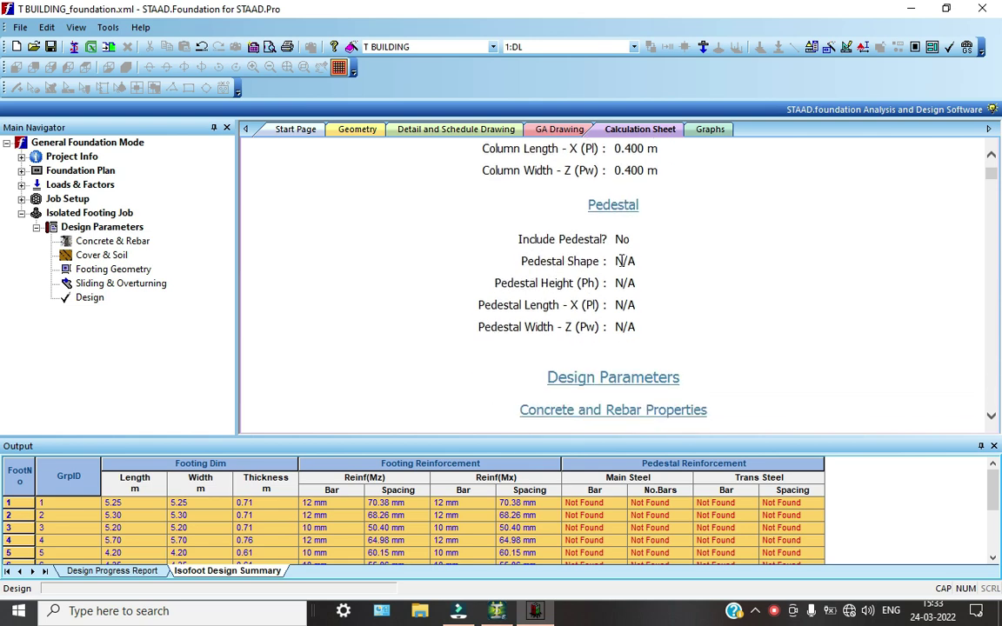
{"action": "scroll", "coordinate": [622, 265], "scroll_direction": "down", "scroll_amount": 4}
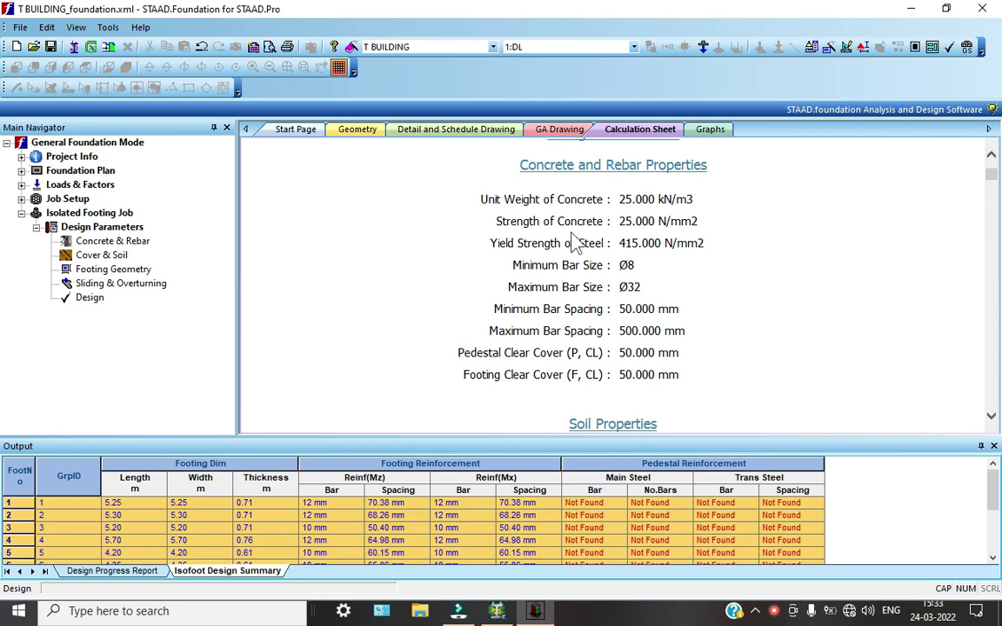
Step: Read the moment and shear checks down to one-way shear along Z: 331.05 under 360.469 kN/m2
{"action": "scroll", "coordinate": [575, 232], "scroll_direction": "down", "scroll_amount": 3}
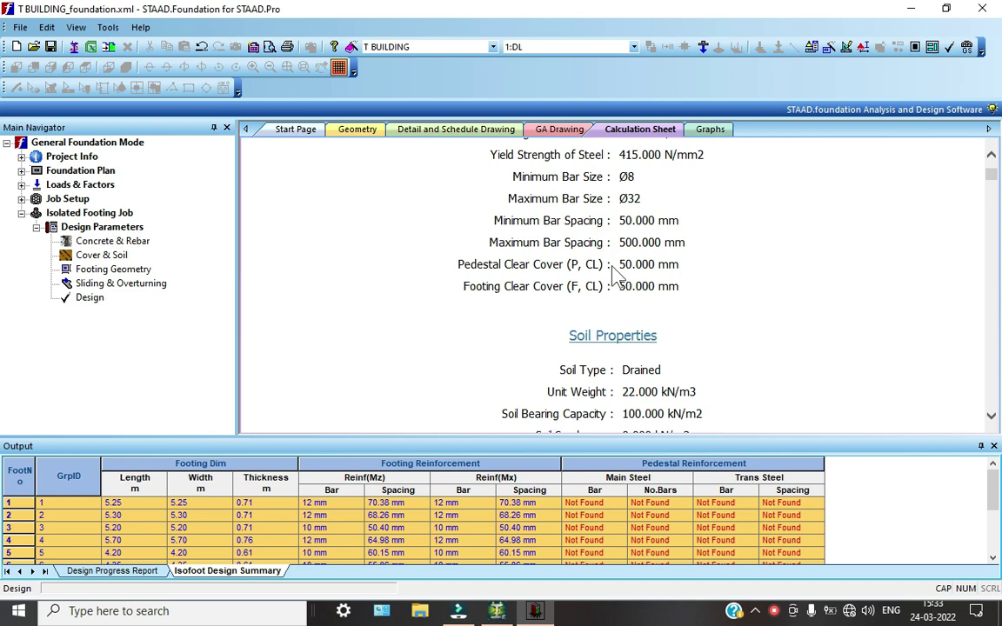
{"action": "scroll", "coordinate": [649, 298], "scroll_direction": "down", "scroll_amount": 9}
{"action": "scroll", "coordinate": [644, 287], "scroll_direction": "up", "scroll_amount": 2}
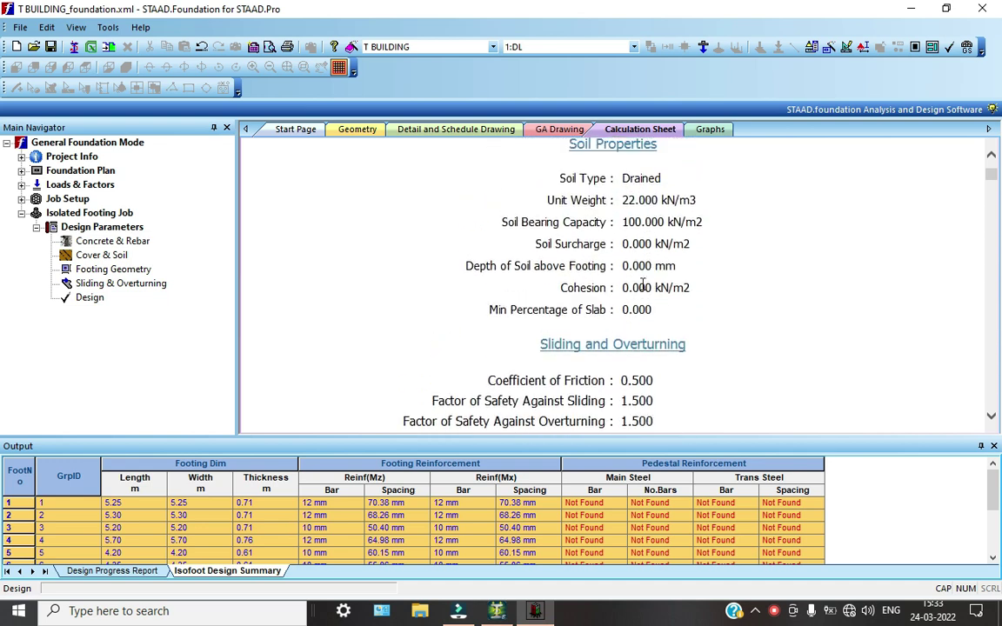
{"action": "scroll", "coordinate": [640, 270], "scroll_direction": "up", "scroll_amount": 1}
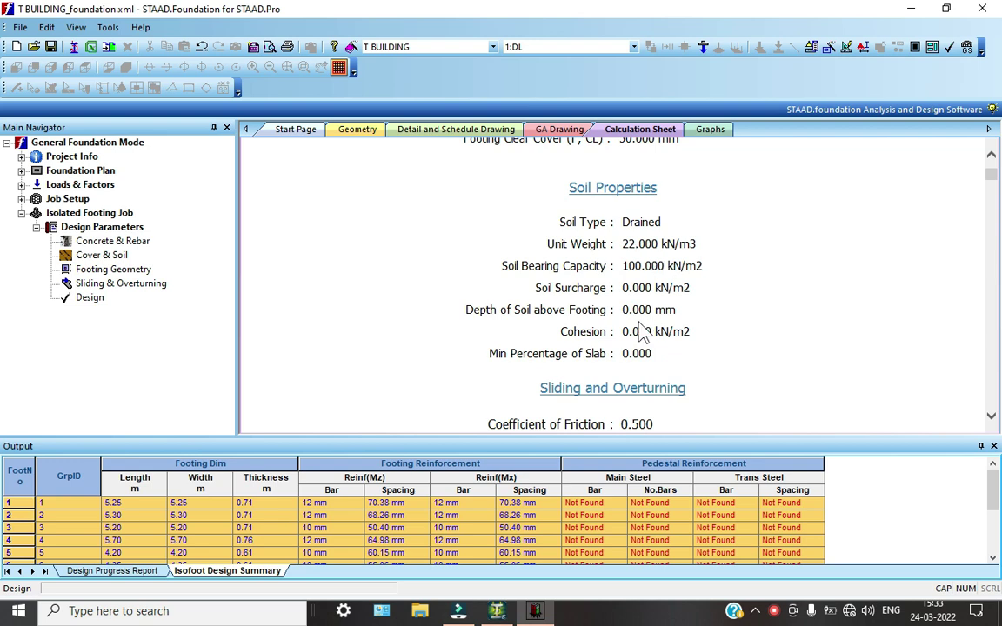
{"action": "scroll", "coordinate": [620, 345], "scroll_direction": "down", "scroll_amount": 8}
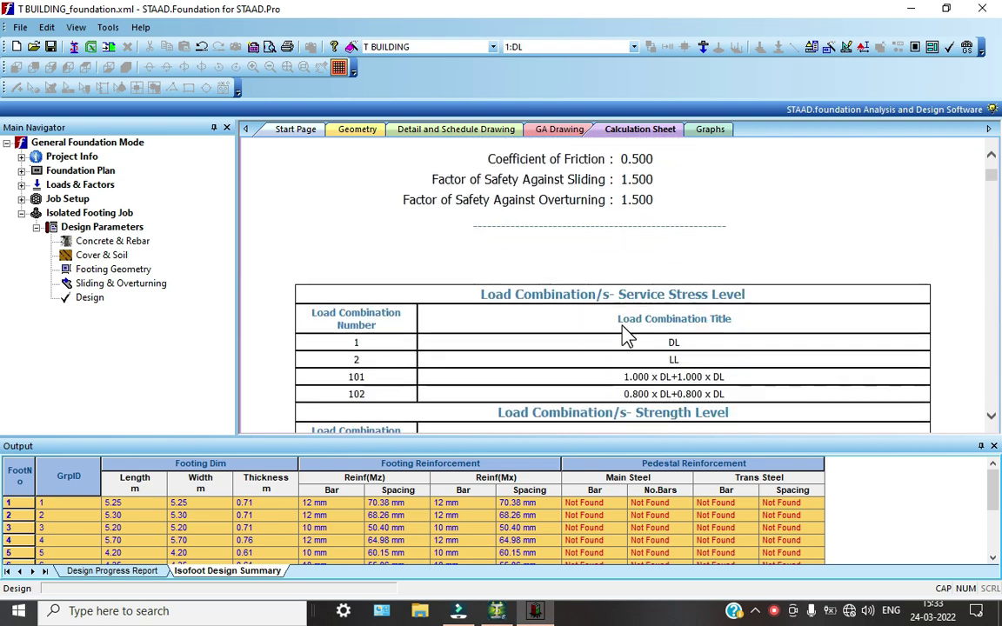
{"action": "scroll", "coordinate": [625, 334], "scroll_direction": "down", "scroll_amount": 1}
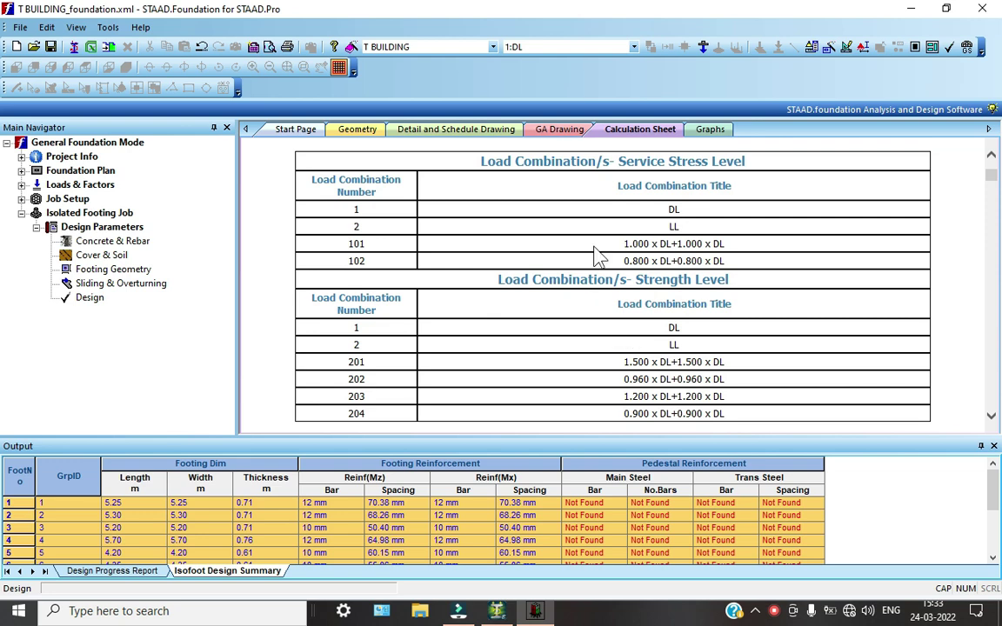
{"action": "scroll", "coordinate": [661, 261], "scroll_direction": "down", "scroll_amount": 6}
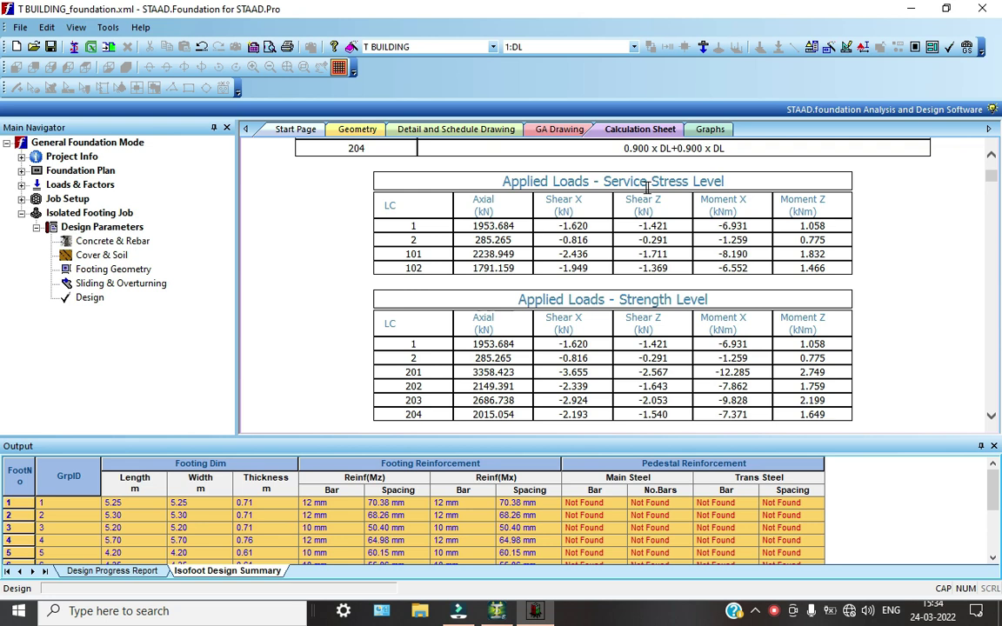
{"action": "scroll", "coordinate": [587, 300], "scroll_direction": "down", "scroll_amount": 6}
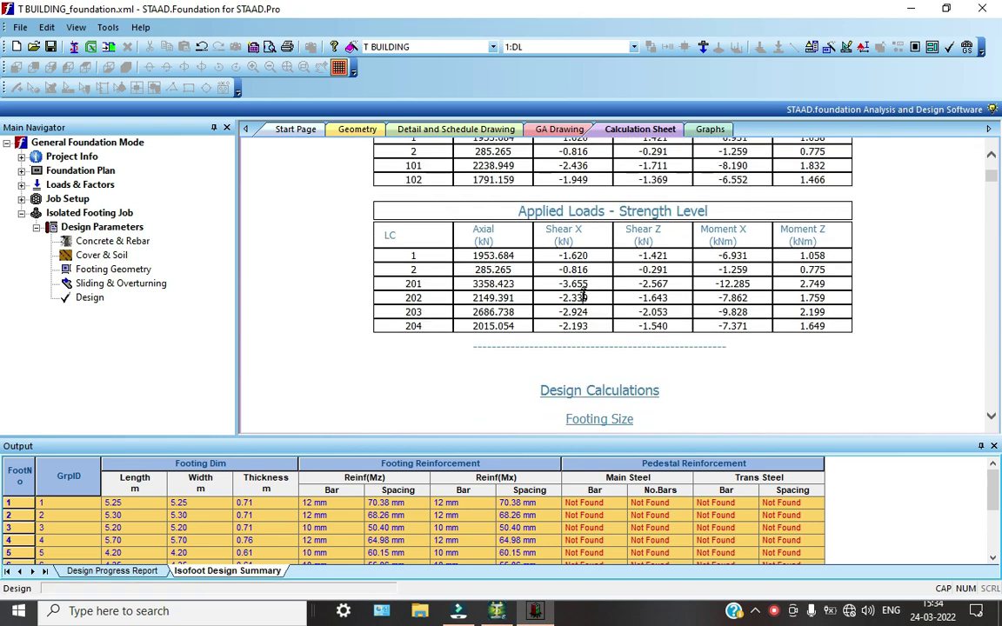
{"action": "scroll", "coordinate": [592, 295], "scroll_direction": "down", "scroll_amount": 1}
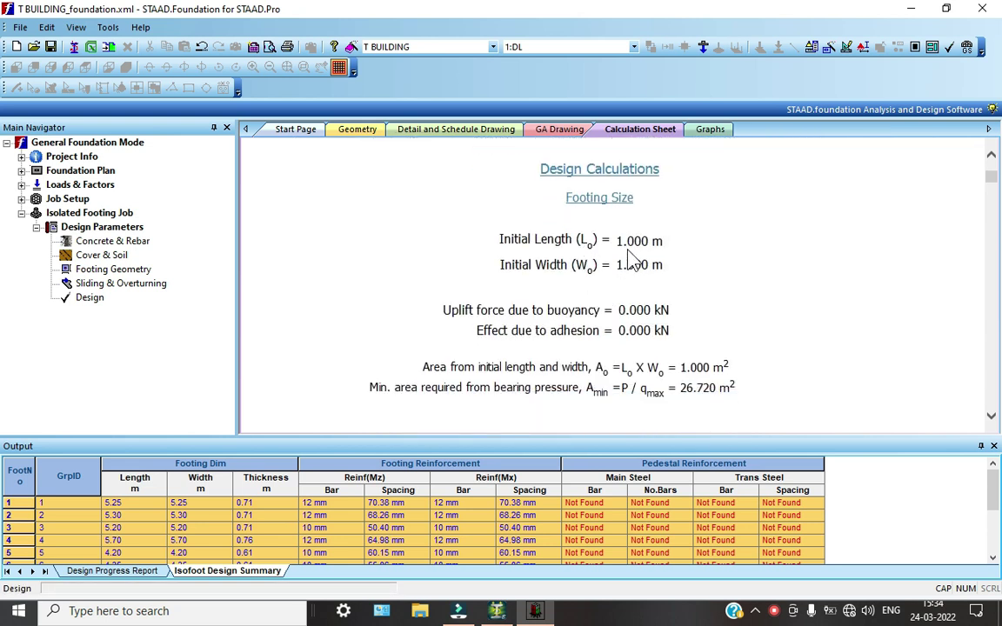
{"action": "scroll", "coordinate": [628, 255], "scroll_direction": "down", "scroll_amount": 2}
{"action": "scroll", "coordinate": [631, 259], "scroll_direction": "down", "scroll_amount": 2}
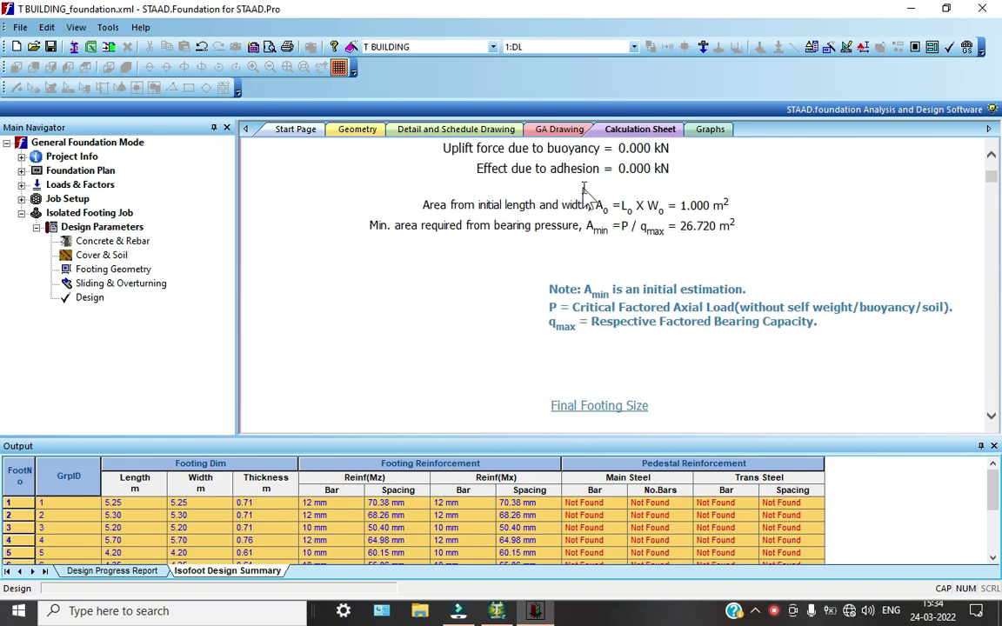
{"action": "scroll", "coordinate": [579, 188], "scroll_direction": "down", "scroll_amount": 8}
{"action": "scroll", "coordinate": [584, 186], "scroll_direction": "up", "scroll_amount": 2}
{"action": "scroll", "coordinate": [584, 186], "scroll_direction": "down", "scroll_amount": 10}
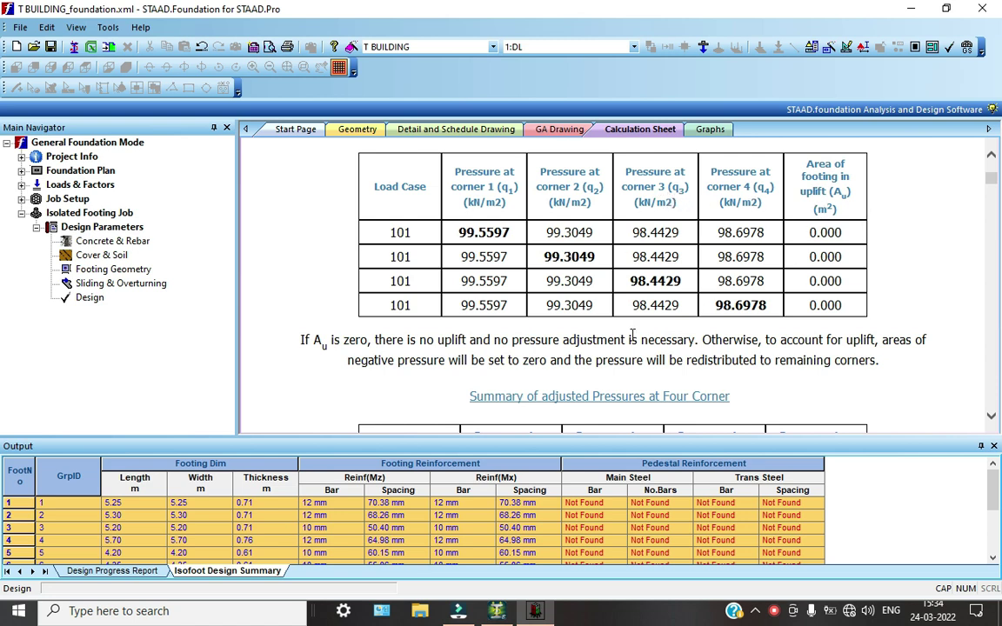
{"action": "scroll", "coordinate": [632, 334], "scroll_direction": "down", "scroll_amount": 5}
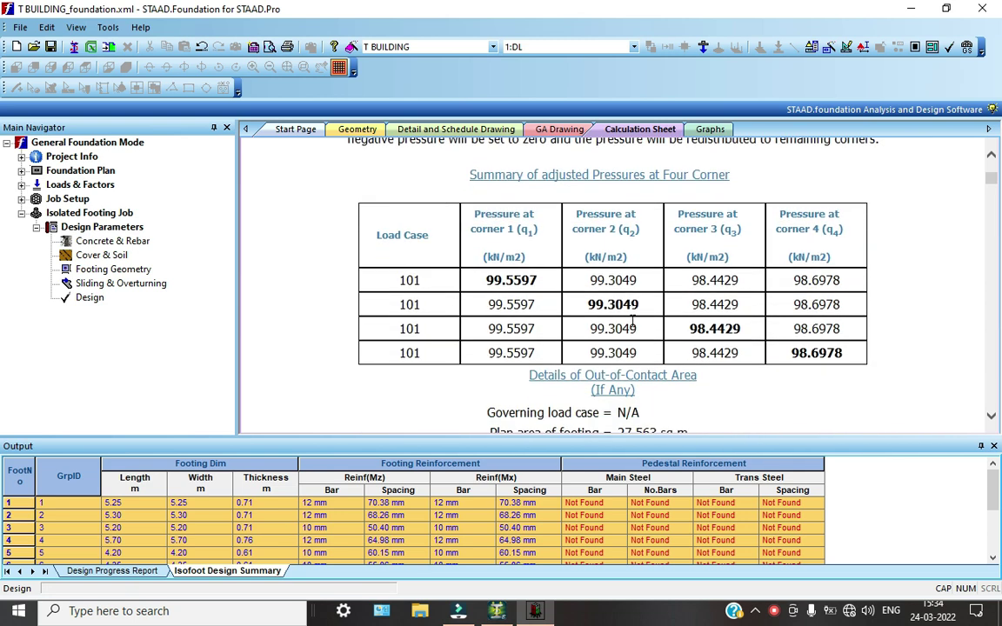
{"action": "scroll", "coordinate": [633, 323], "scroll_direction": "down", "scroll_amount": 8}
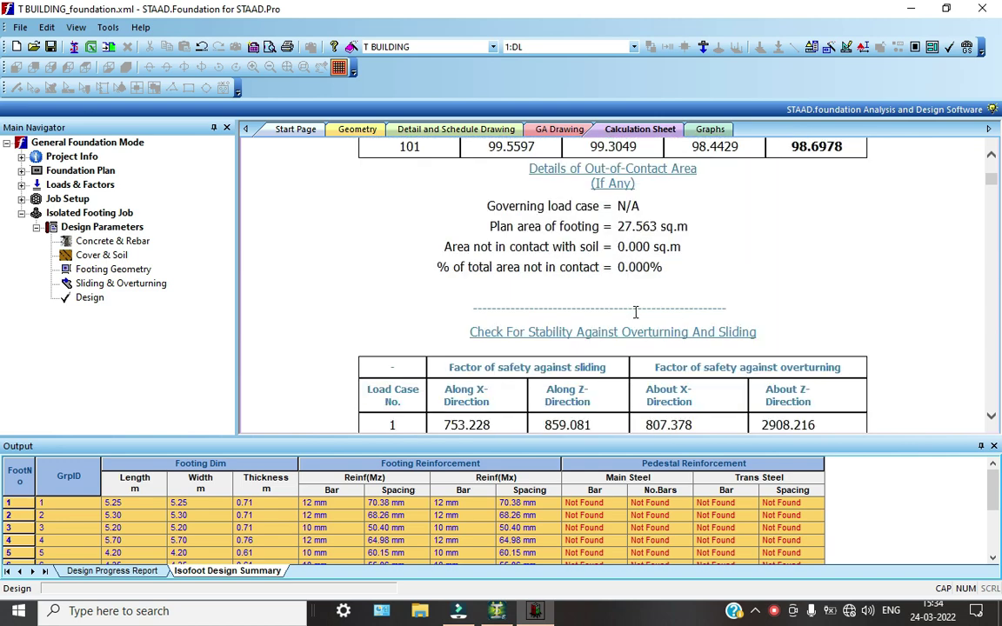
{"action": "scroll", "coordinate": [639, 324], "scroll_direction": "down", "scroll_amount": 13}
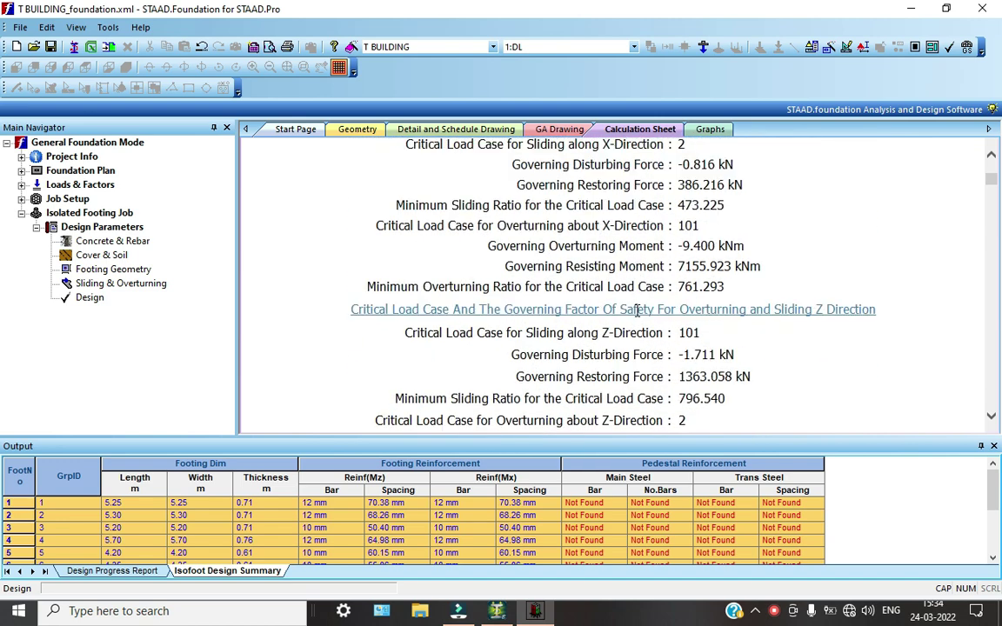
{"action": "scroll", "coordinate": [637, 313], "scroll_direction": "down", "scroll_amount": 7}
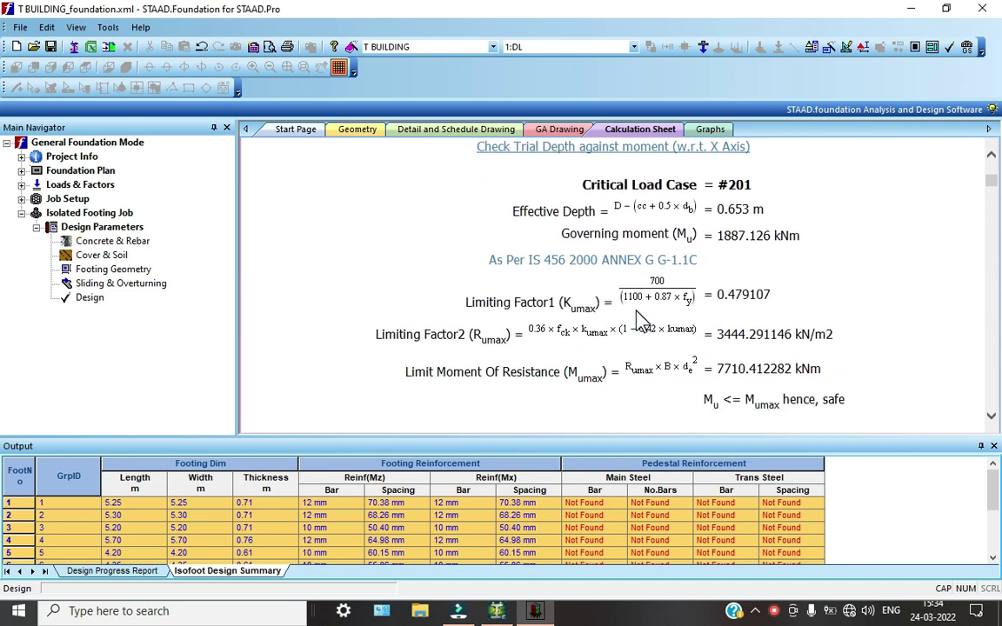
{"action": "scroll", "coordinate": [635, 317], "scroll_direction": "down", "scroll_amount": 5}
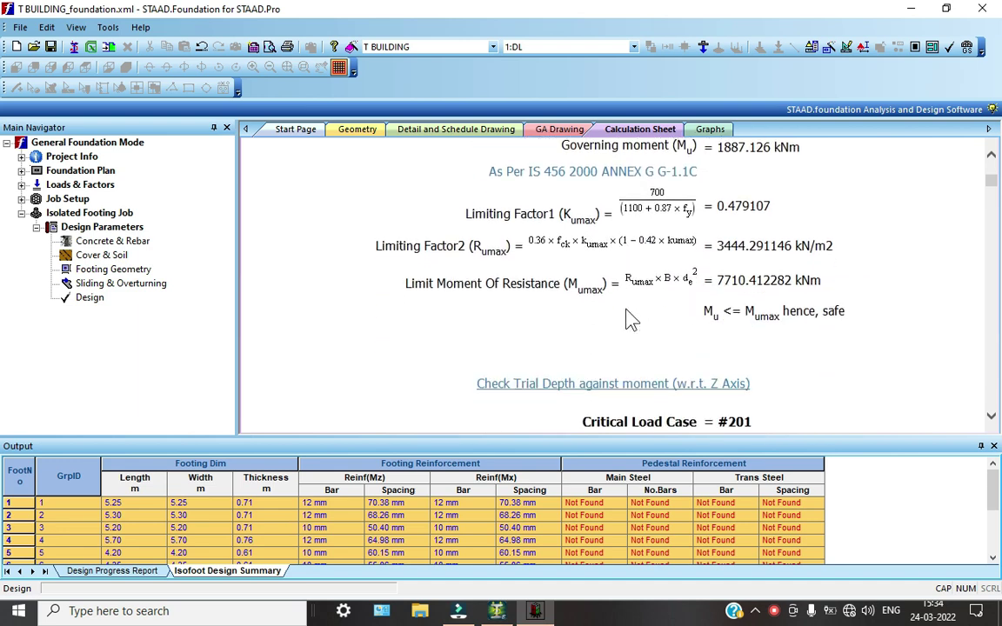
{"action": "scroll", "coordinate": [631, 319], "scroll_direction": "down", "scroll_amount": 12}
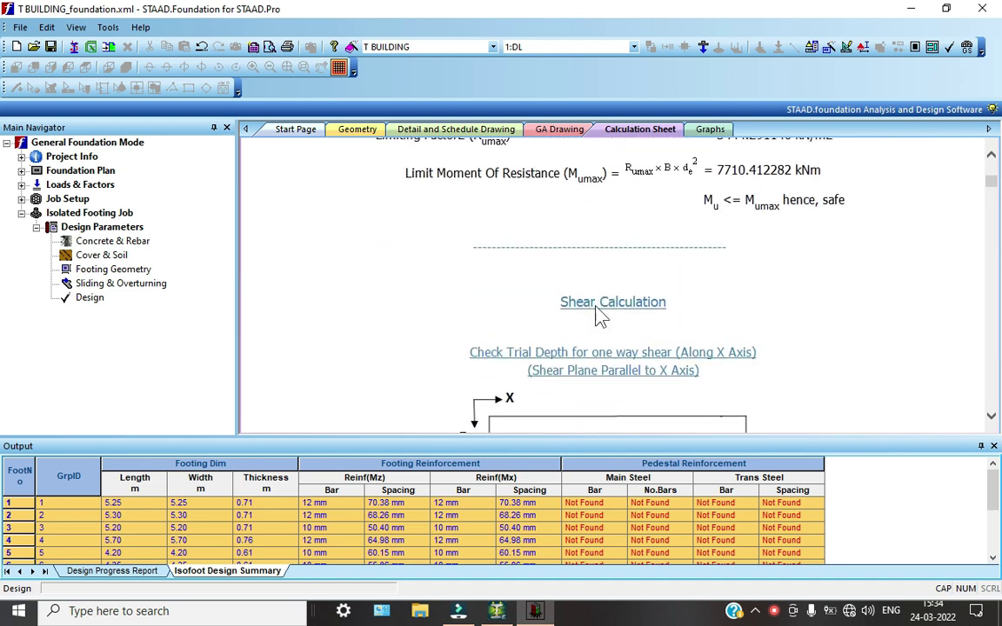
{"action": "scroll", "coordinate": [598, 316], "scroll_direction": "down", "scroll_amount": 11}
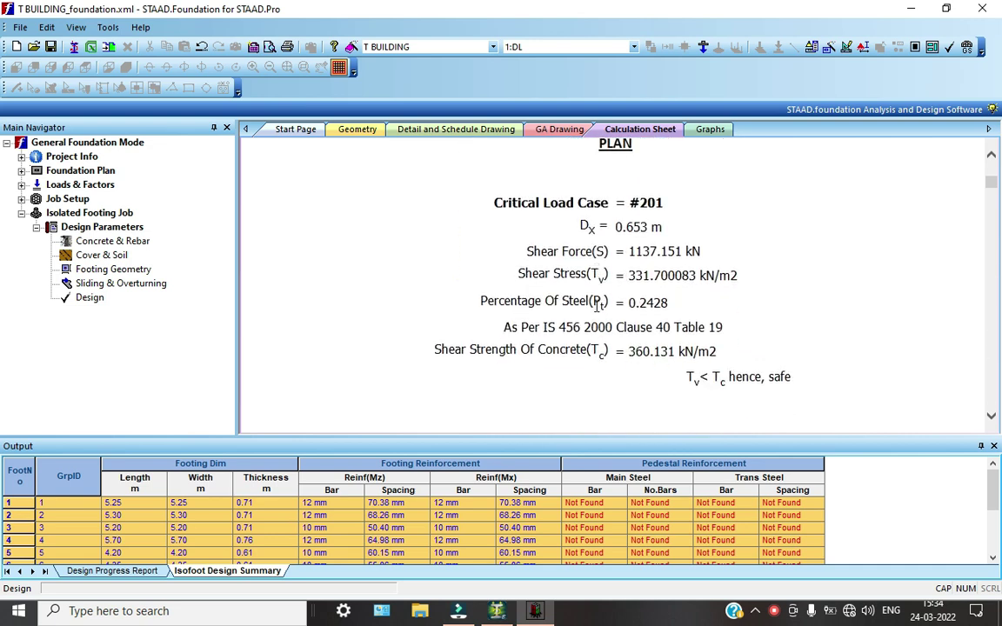
{"action": "scroll", "coordinate": [598, 316], "scroll_direction": "down", "scroll_amount": 10}
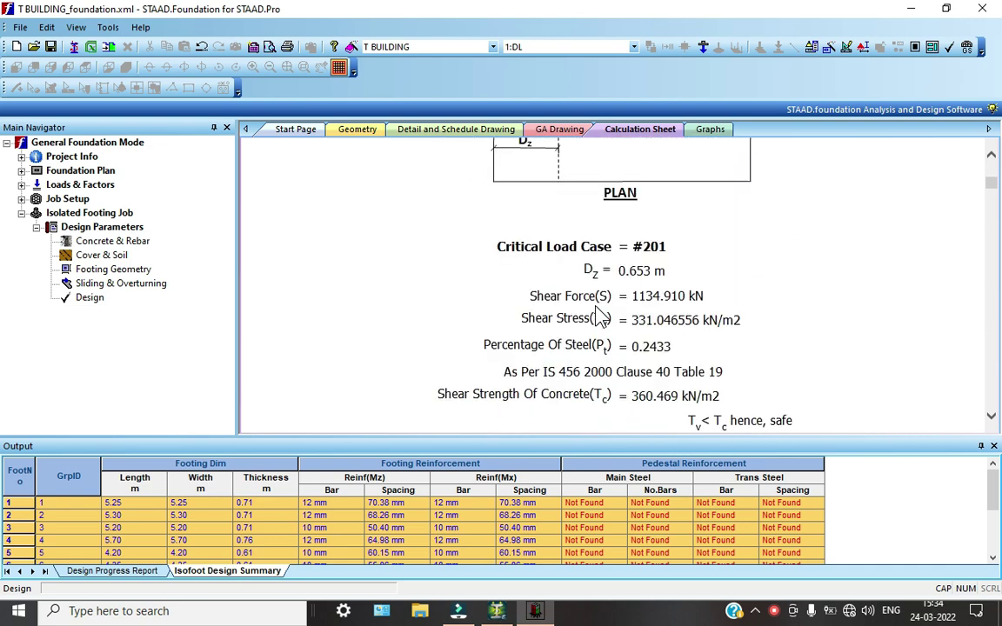
Step: Open the footing schedule drawing and zoom in on the reinforced footing section sketch
{"action": "left_click", "coordinate": [461, 132]}
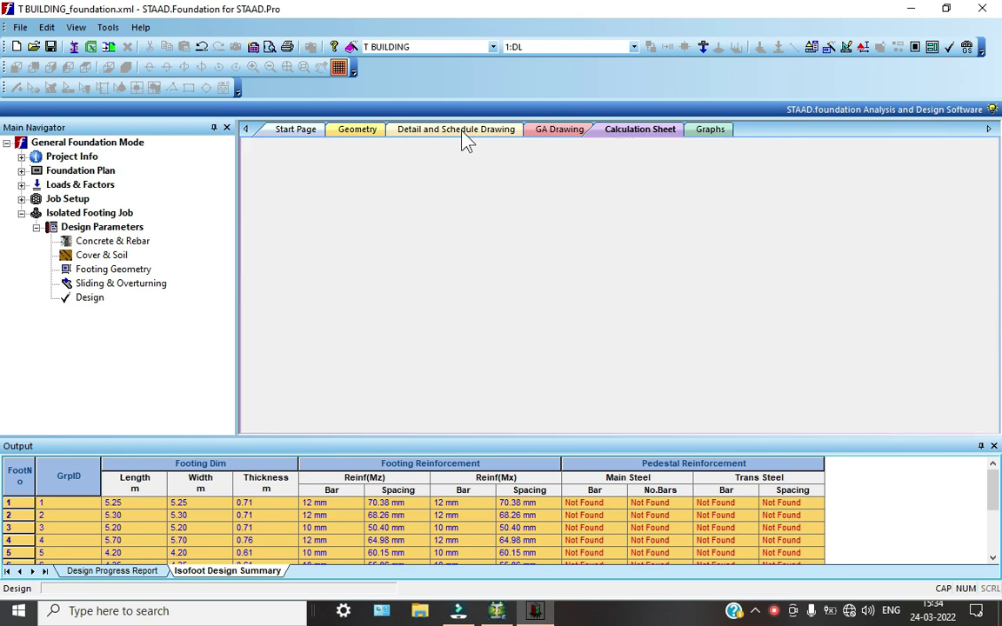
{"action": "scroll", "coordinate": [418, 280], "scroll_direction": "down", "scroll_amount": 5}
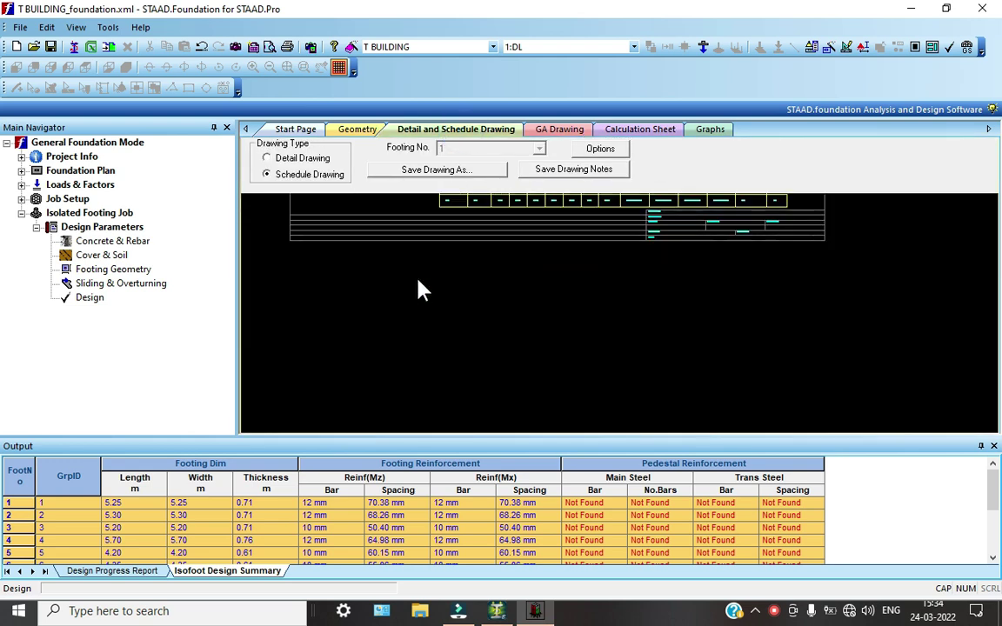
{"action": "scroll", "coordinate": [447, 346], "scroll_direction": "down", "scroll_amount": 4}
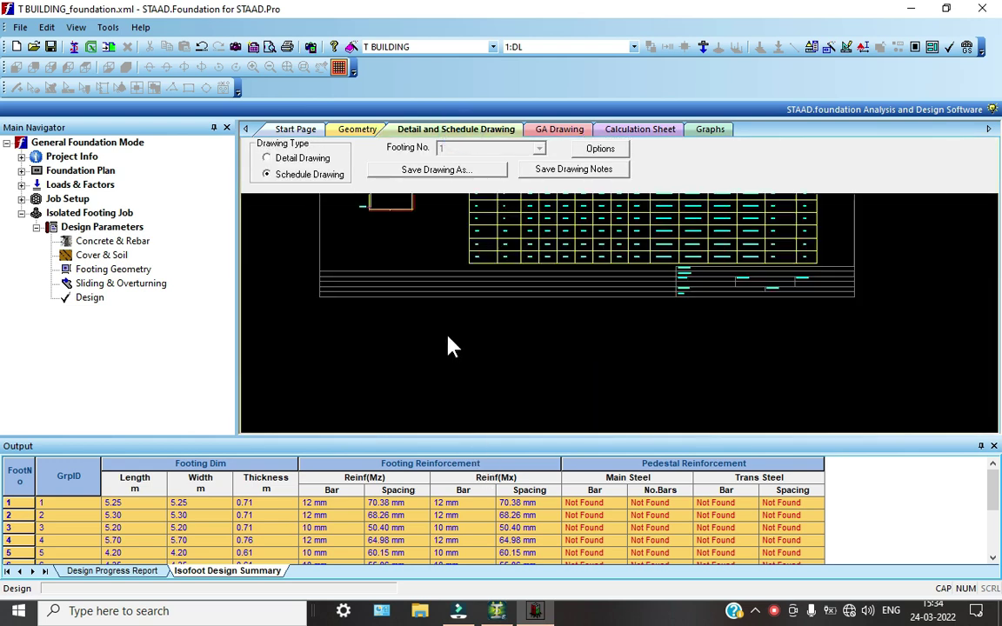
{"action": "middle_click_drag", "start_coordinate": [414, 277], "coordinate": [612, 441]}
{"action": "scroll", "coordinate": [612, 440], "scroll_direction": "up", "scroll_amount": 5}
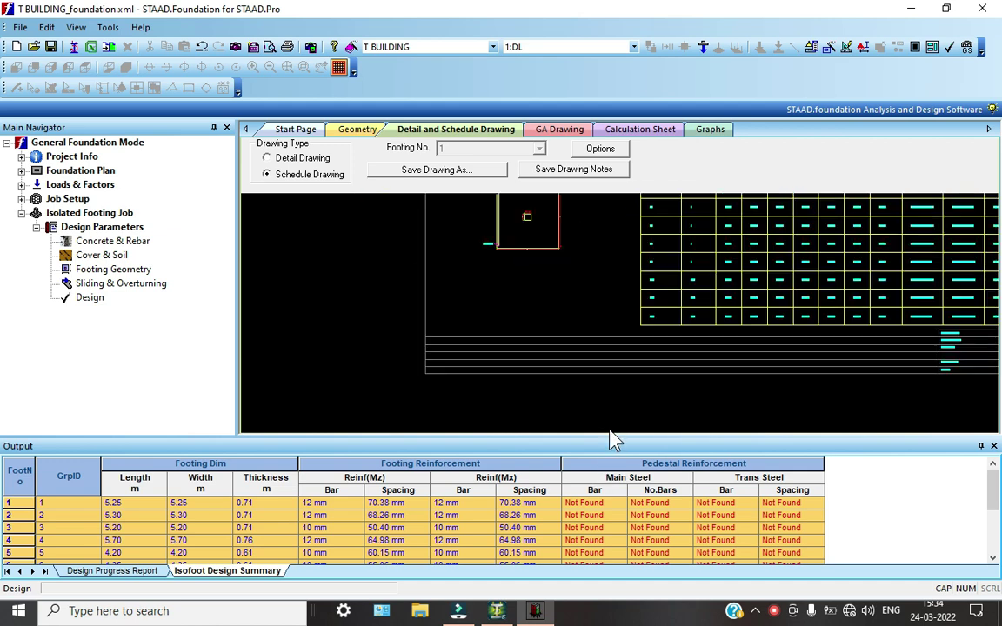
{"action": "scroll", "coordinate": [541, 372], "scroll_direction": "up", "scroll_amount": 4}
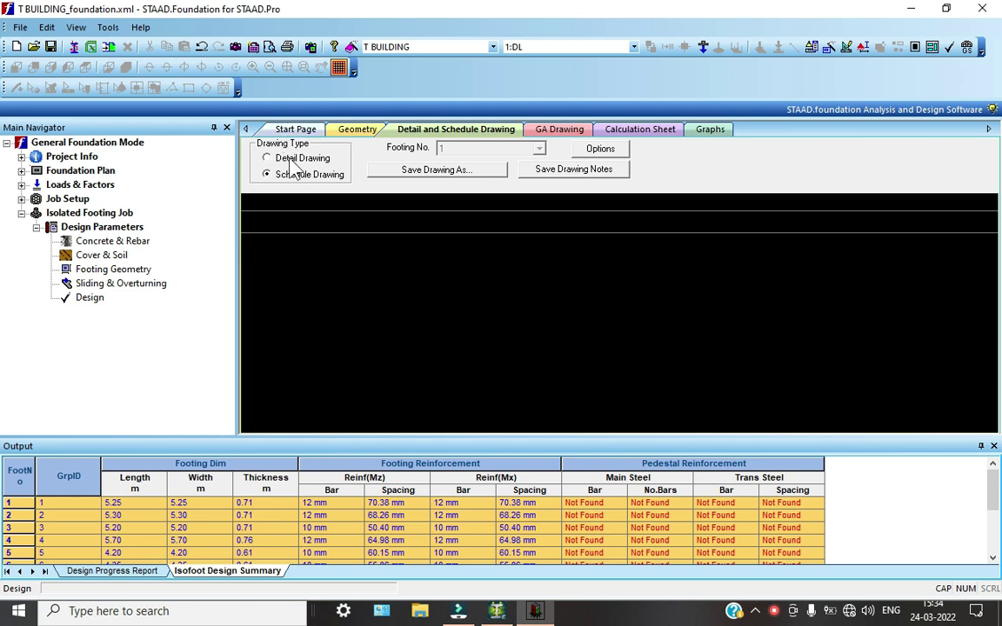
{"action": "scroll", "coordinate": [479, 304], "scroll_direction": "down", "scroll_amount": 5}
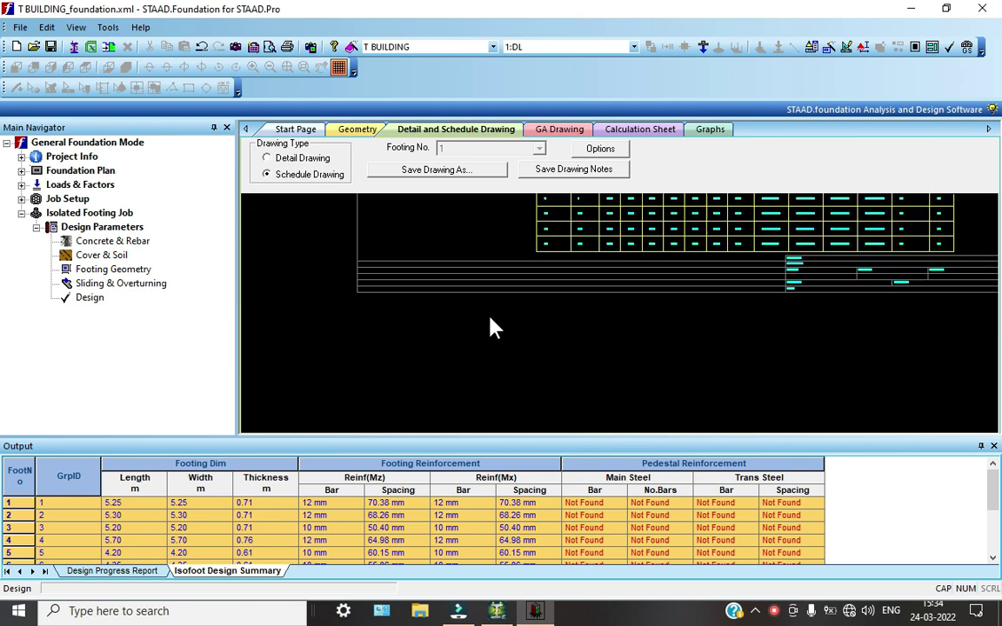
{"action": "scroll", "coordinate": [564, 407], "scroll_direction": "down", "scroll_amount": 1}
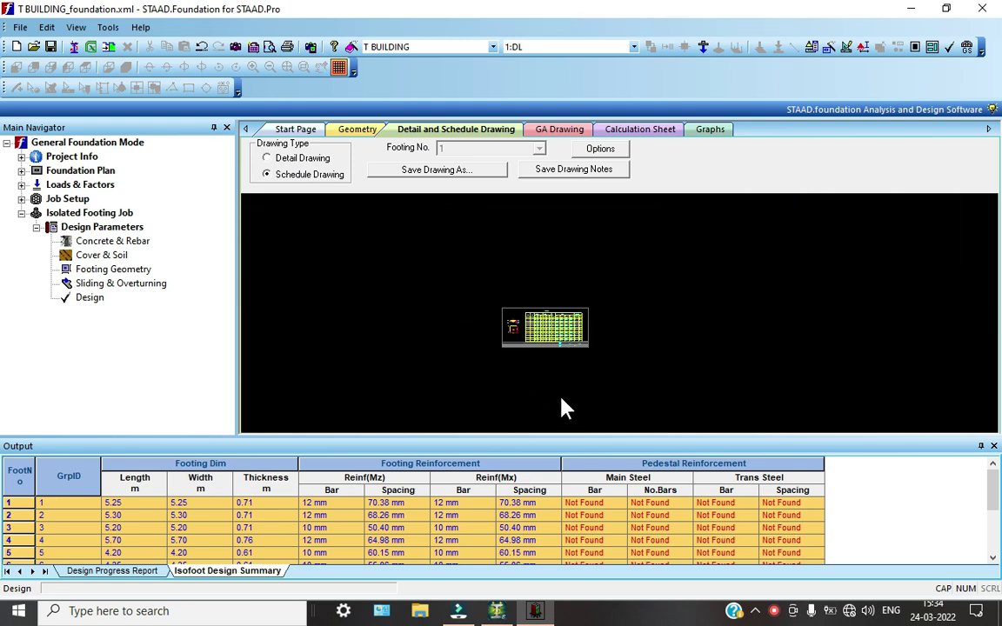
{"action": "scroll", "coordinate": [561, 421], "scroll_direction": "down", "scroll_amount": 2}
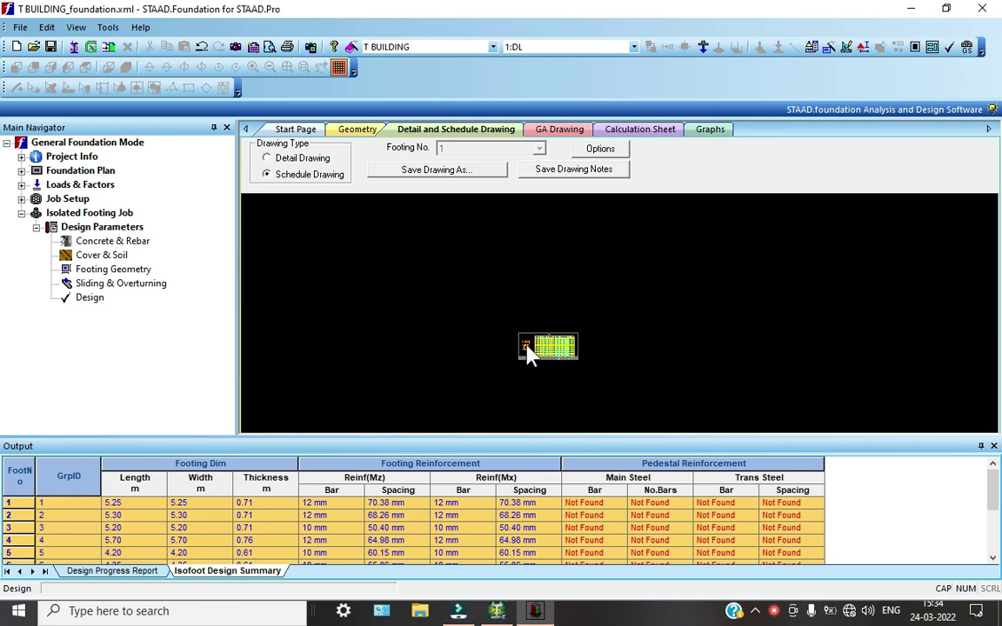
{"action": "scroll", "coordinate": [566, 370], "scroll_direction": "up", "scroll_amount": 5}
{"action": "scroll", "coordinate": [548, 383], "scroll_direction": "up", "scroll_amount": 5}
{"action": "scroll", "coordinate": [496, 348], "scroll_direction": "up", "scroll_amount": 5}
{"action": "mouse_move", "coordinate": [519, 342]}
{"action": "middle_mouse_down"}
{"action": "mouse_move", "coordinate": [760, 348]}
{"action": "mouse_move", "coordinate": [759, 336]}
{"action": "middle_mouse_up"}
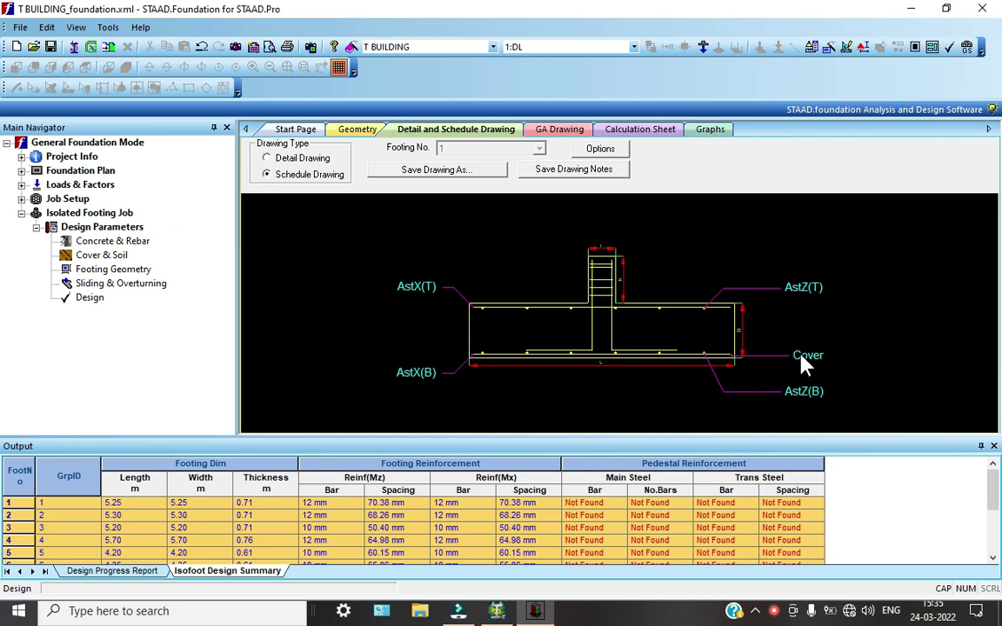
Step: Inspect the schedule table's F1–F3 rows, Cover, AstX/AstZ, pedestal reinforcement and column columns
{"action": "middle_click_drag", "start_coordinate": [798, 357], "coordinate": [348, 320]}
{"action": "mouse_move", "coordinate": [463, 318]}
{"action": "middle_mouse_down"}
{"action": "mouse_move", "coordinate": [308, 398]}
{"action": "mouse_move", "coordinate": [463, 324]}
{"action": "mouse_move", "coordinate": [436, 407]}
{"action": "mouse_move", "coordinate": [583, 251]}
{"action": "mouse_move", "coordinate": [617, 288]}
{"action": "mouse_move", "coordinate": [628, 326]}
{"action": "mouse_move", "coordinate": [566, 326]}
{"action": "mouse_move", "coordinate": [728, 352]}
{"action": "mouse_move", "coordinate": [861, 346]}
{"action": "mouse_move", "coordinate": [474, 357]}
{"action": "middle_mouse_up"}
{"action": "middle_click_drag", "start_coordinate": [738, 376], "coordinate": [500, 332]}
{"action": "scroll", "coordinate": [722, 342], "scroll_direction": "up", "scroll_amount": 1}
{"action": "scroll", "coordinate": [722, 340], "scroll_direction": "down", "scroll_amount": 4}
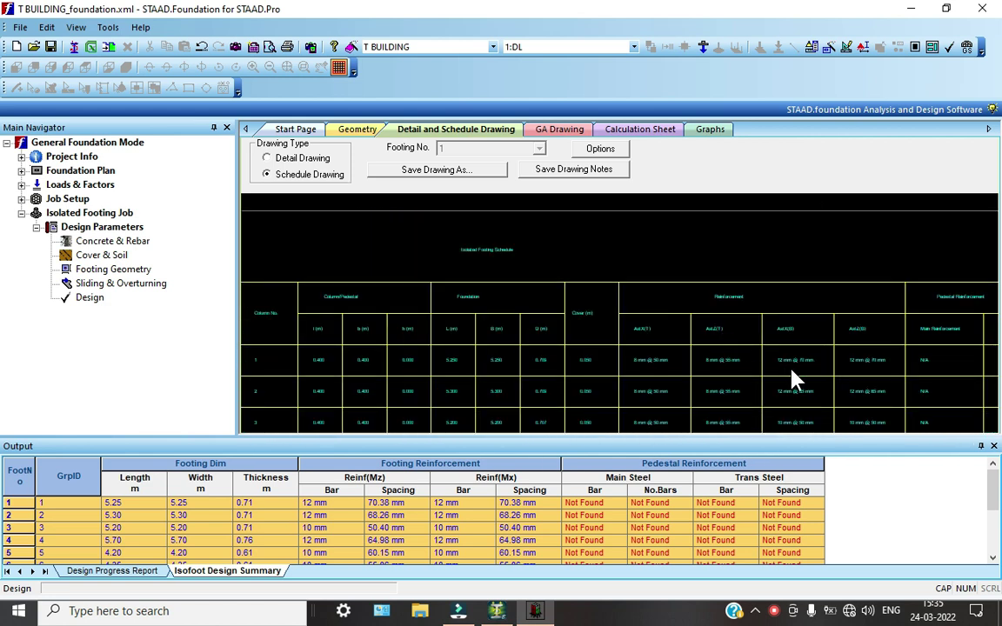
{"action": "scroll", "coordinate": [793, 379], "scroll_direction": "up", "scroll_amount": 2}
{"action": "scroll", "coordinate": [553, 330], "scroll_direction": "up", "scroll_amount": 3}
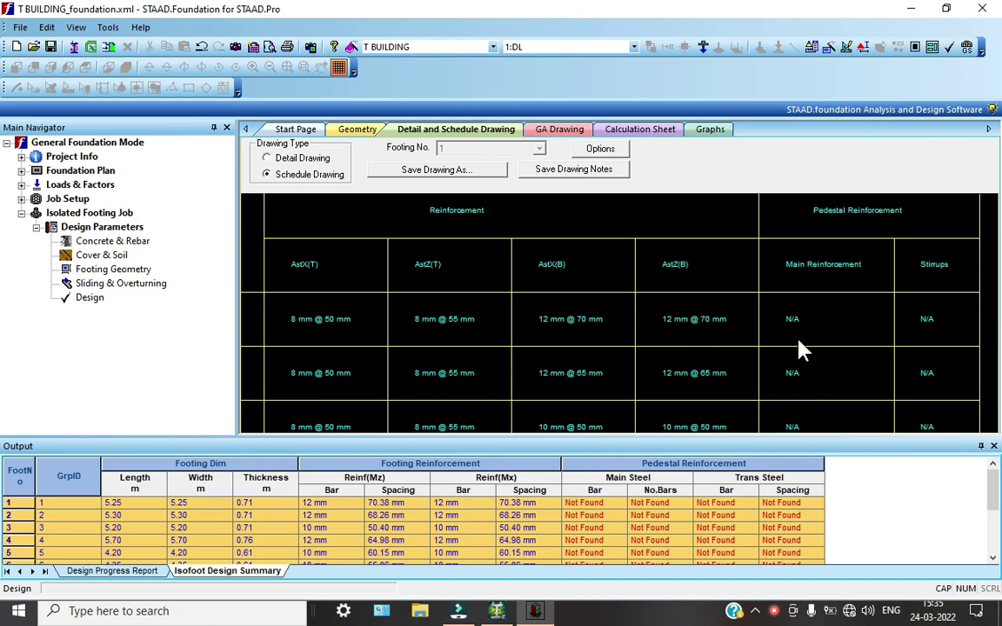
{"action": "middle_click_drag", "start_coordinate": [800, 349], "coordinate": [553, 370]}
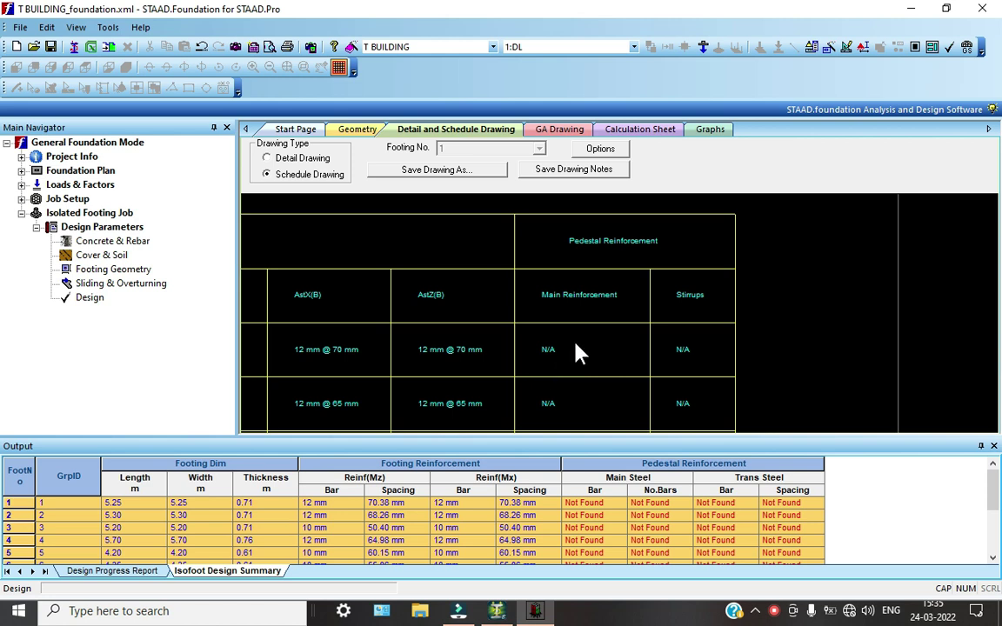
{"action": "mouse_move", "coordinate": [464, 336]}
{"action": "middle_mouse_down"}
{"action": "mouse_move", "coordinate": [701, 326]}
{"action": "mouse_move", "coordinate": [661, 305]}
{"action": "mouse_move", "coordinate": [700, 290]}
{"action": "mouse_move", "coordinate": [555, 320]}
{"action": "mouse_move", "coordinate": [685, 394]}
{"action": "mouse_move", "coordinate": [908, 365]}
{"action": "mouse_move", "coordinate": [816, 244]}
{"action": "mouse_move", "coordinate": [481, 526]}
{"action": "middle_mouse_up"}
Step: Return to the footing section detail and the footing plan with its pedestal square
{"action": "mouse_move", "coordinate": [642, 323]}
{"action": "middle_mouse_down"}
{"action": "mouse_move", "coordinate": [711, 420]}
{"action": "mouse_move", "coordinate": [624, 268]}
{"action": "middle_mouse_up"}
{"action": "mouse_move", "coordinate": [567, 364]}
{"action": "middle_mouse_down"}
{"action": "mouse_move", "coordinate": [530, 352]}
{"action": "mouse_move", "coordinate": [525, 253]}
{"action": "mouse_move", "coordinate": [537, 336]}
{"action": "mouse_move", "coordinate": [534, 312]}
{"action": "middle_mouse_up"}
{"action": "scroll", "coordinate": [481, 290], "scroll_direction": "up", "scroll_amount": 4}
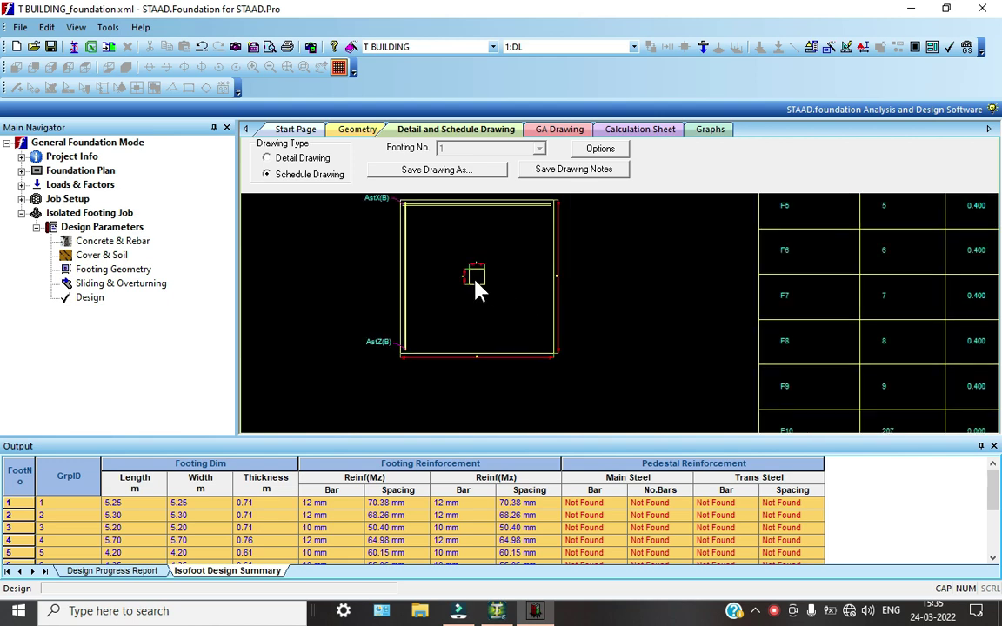
{"action": "scroll", "coordinate": [478, 287], "scroll_direction": "down", "scroll_amount": 4}
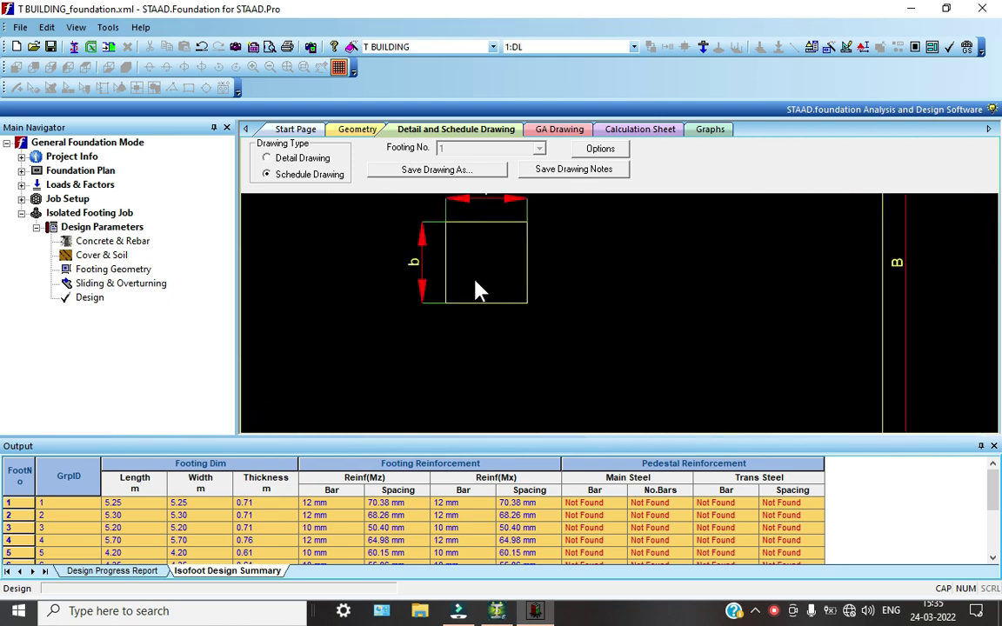
{"action": "middle_click_drag", "start_coordinate": [477, 286], "coordinate": [459, 354]}
{"action": "scroll", "coordinate": [441, 331], "scroll_direction": "down", "scroll_amount": 2}
{"action": "scroll", "coordinate": [441, 332], "scroll_direction": "up", "scroll_amount": 5}
{"action": "middle_click_drag", "start_coordinate": [551, 270], "coordinate": [550, 274]}
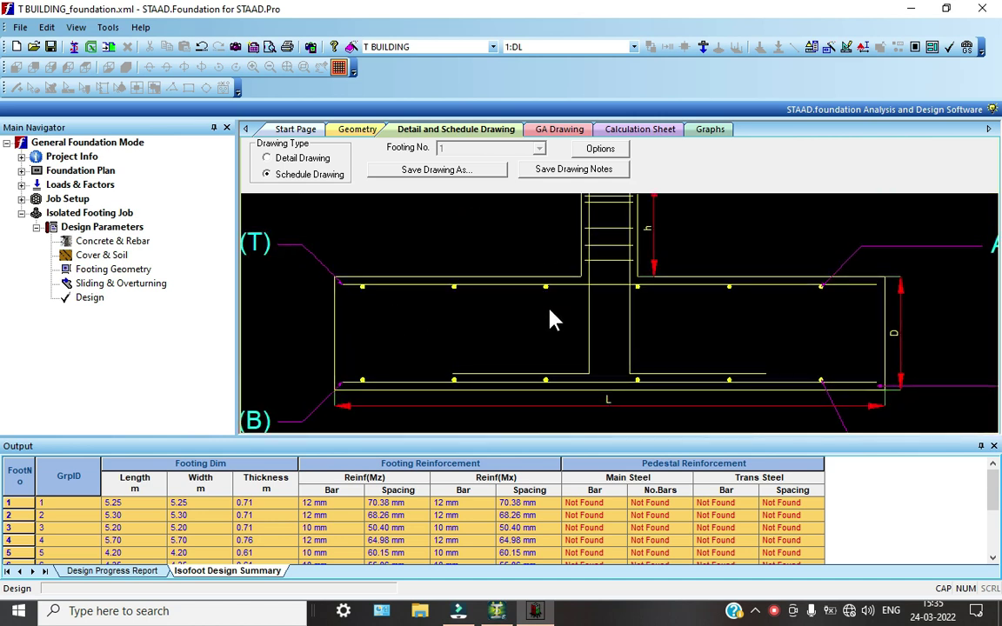
{"action": "scroll", "coordinate": [552, 318], "scroll_direction": "up", "scroll_amount": 3}
{"action": "left_click", "coordinate": [280, 159]}
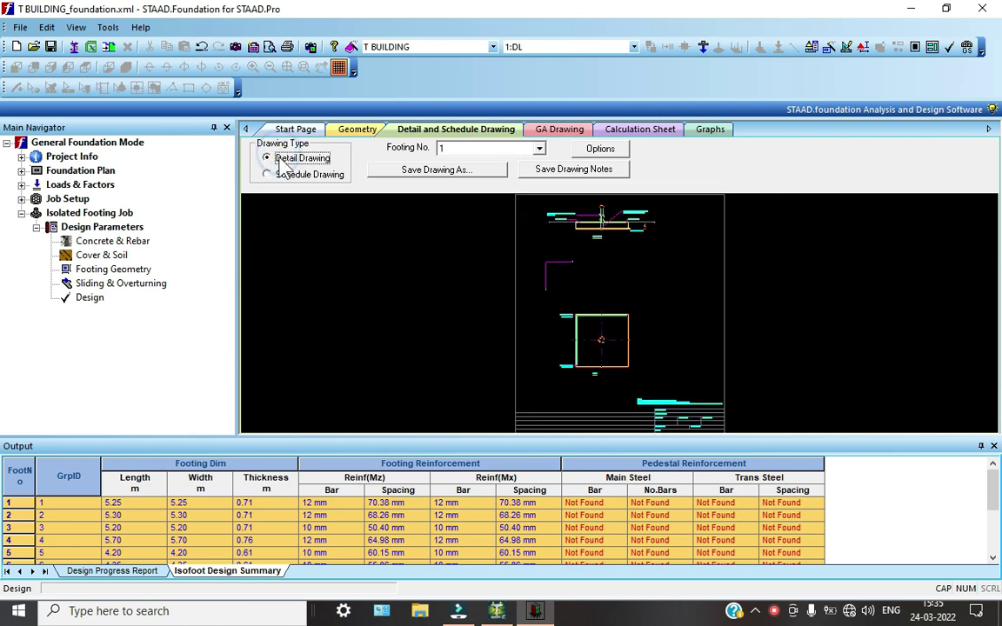
{"action": "scroll", "coordinate": [609, 217], "scroll_direction": "up", "scroll_amount": 5}
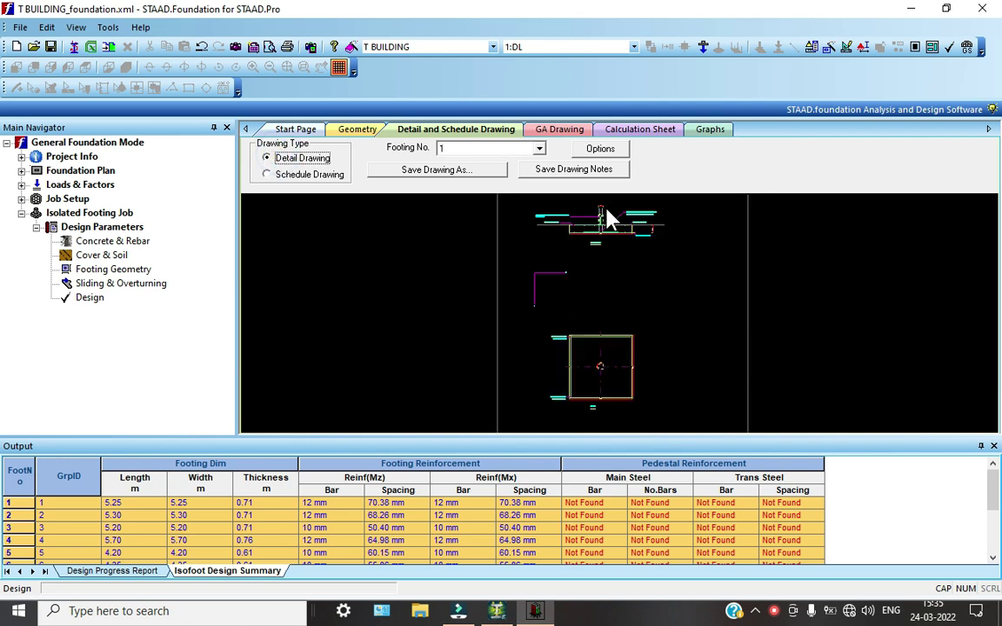
{"action": "scroll", "coordinate": [559, 361], "scroll_direction": "up", "scroll_amount": 3}
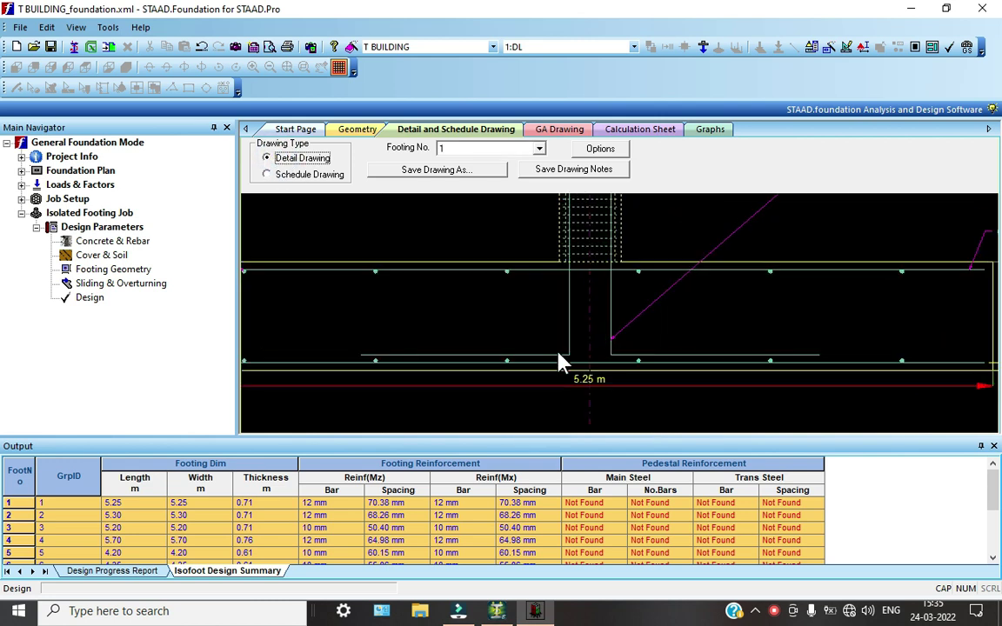
{"action": "scroll", "coordinate": [598, 333], "scroll_direction": "up", "scroll_amount": 3}
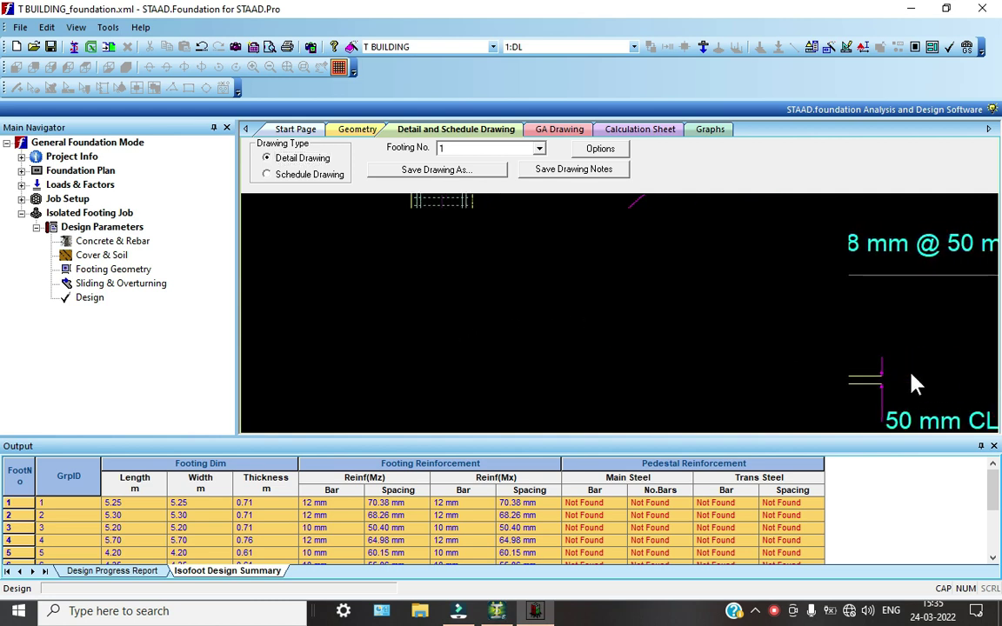
{"action": "scroll", "coordinate": [850, 385], "scroll_direction": "down", "scroll_amount": 1}
{"action": "scroll", "coordinate": [777, 359], "scroll_direction": "down", "scroll_amount": 2}
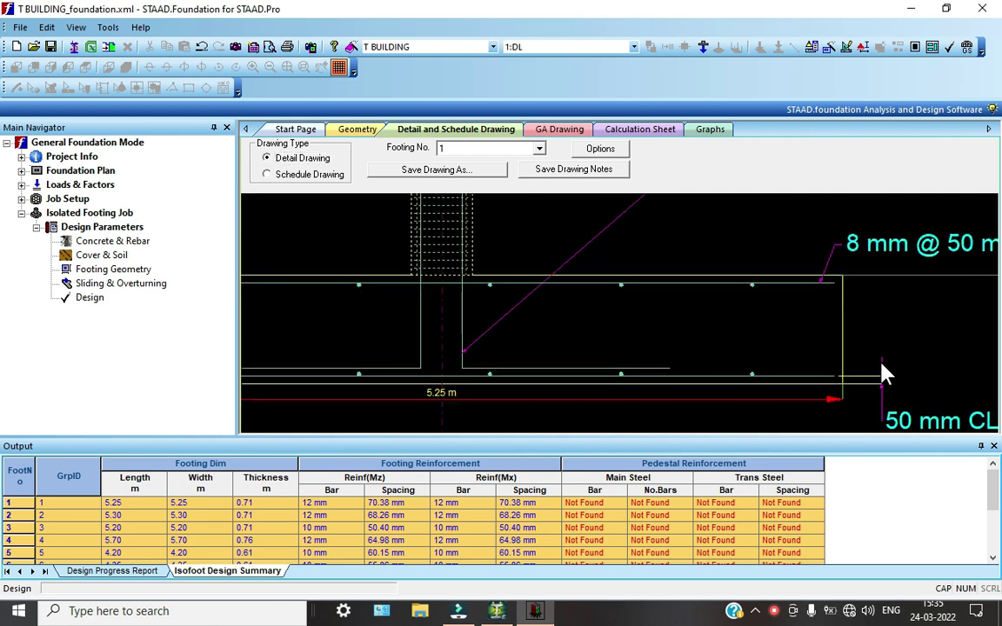
{"action": "scroll", "coordinate": [788, 298], "scroll_direction": "down", "scroll_amount": 1}
{"action": "scroll", "coordinate": [693, 262], "scroll_direction": "up", "scroll_amount": 1}
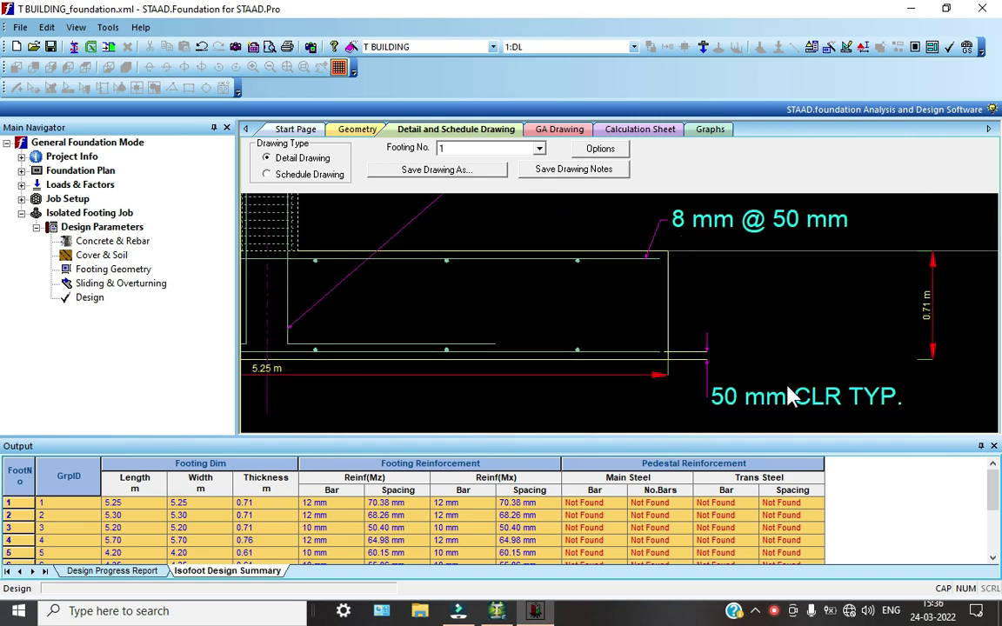
{"action": "scroll", "coordinate": [604, 394], "scroll_direction": "up", "scroll_amount": 2}
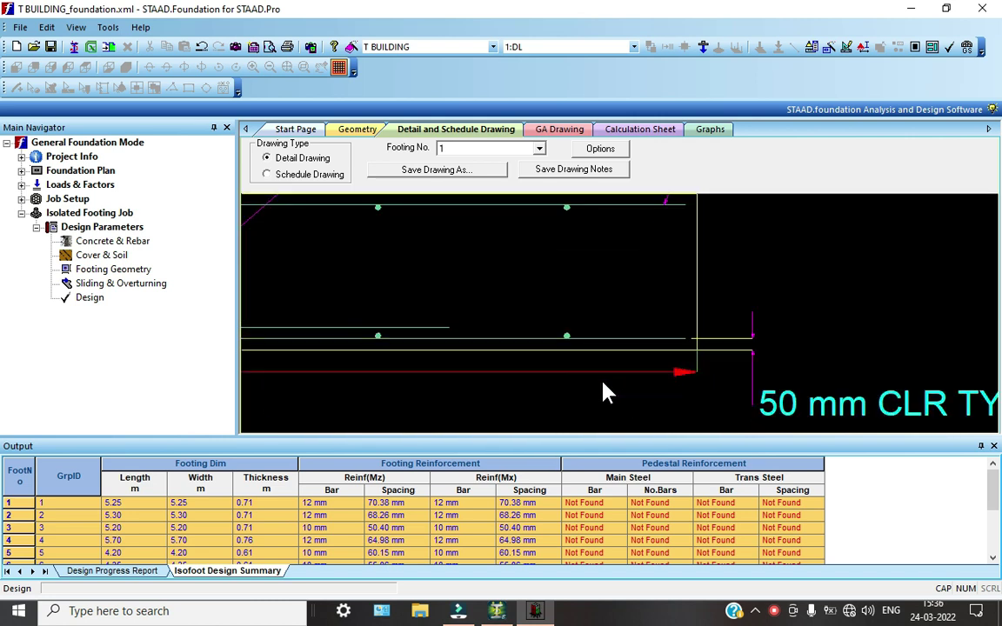
{"action": "mouse_move", "coordinate": [467, 355]}
{"action": "middle_mouse_down"}
{"action": "mouse_move", "coordinate": [755, 399]}
{"action": "mouse_move", "coordinate": [866, 380]}
{"action": "middle_mouse_up"}
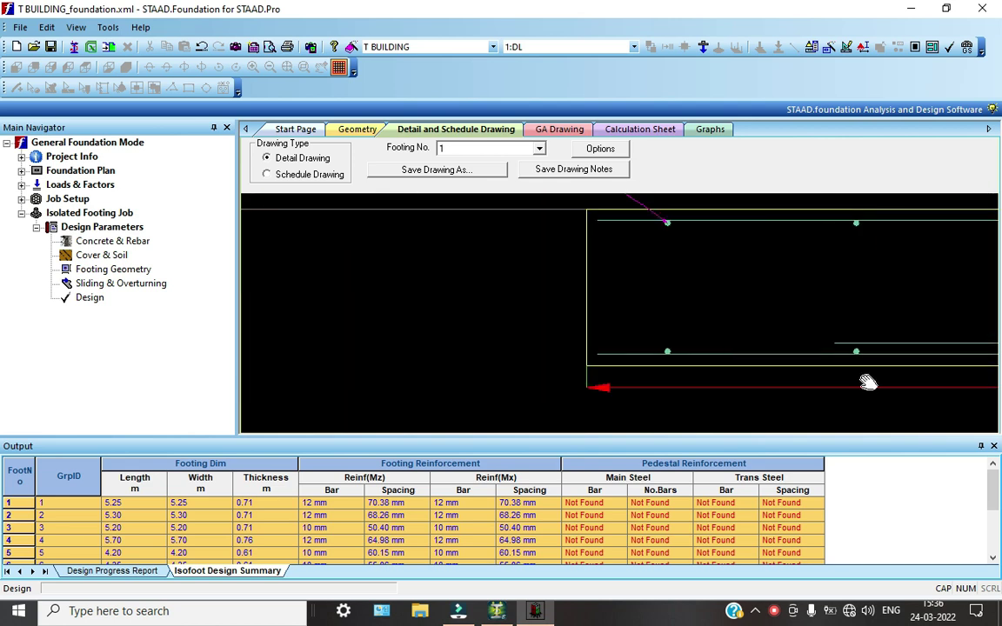
{"action": "scroll", "coordinate": [865, 380], "scroll_direction": "up", "scroll_amount": 2}
{"action": "scroll", "coordinate": [470, 289], "scroll_direction": "down", "scroll_amount": 2}
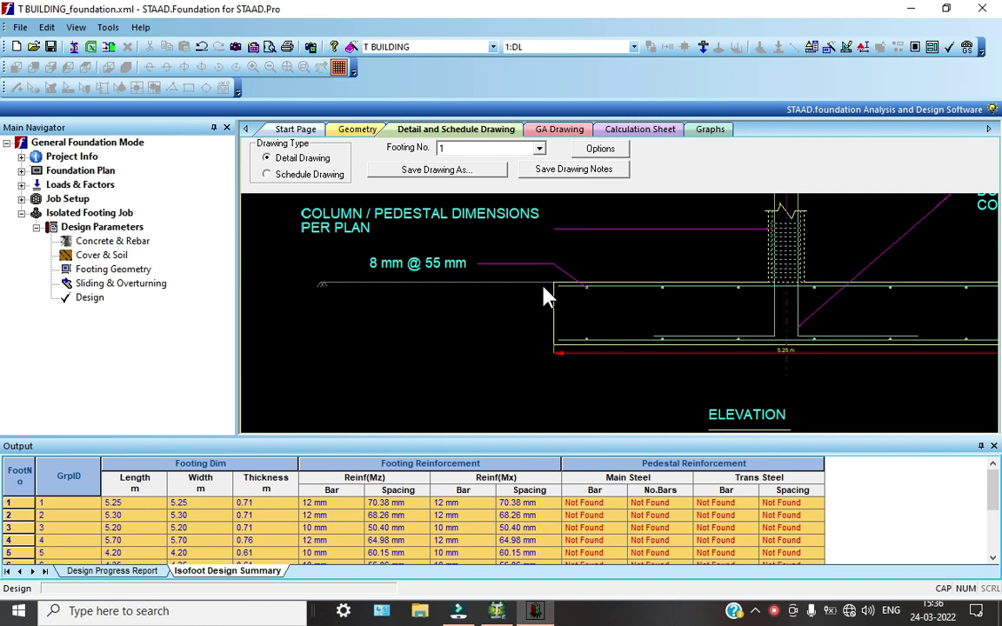
{"action": "mouse_move", "coordinate": [635, 326]}
{"action": "middle_mouse_down"}
{"action": "mouse_move", "coordinate": [599, 329]}
{"action": "mouse_move", "coordinate": [480, 382]}
{"action": "middle_mouse_up"}
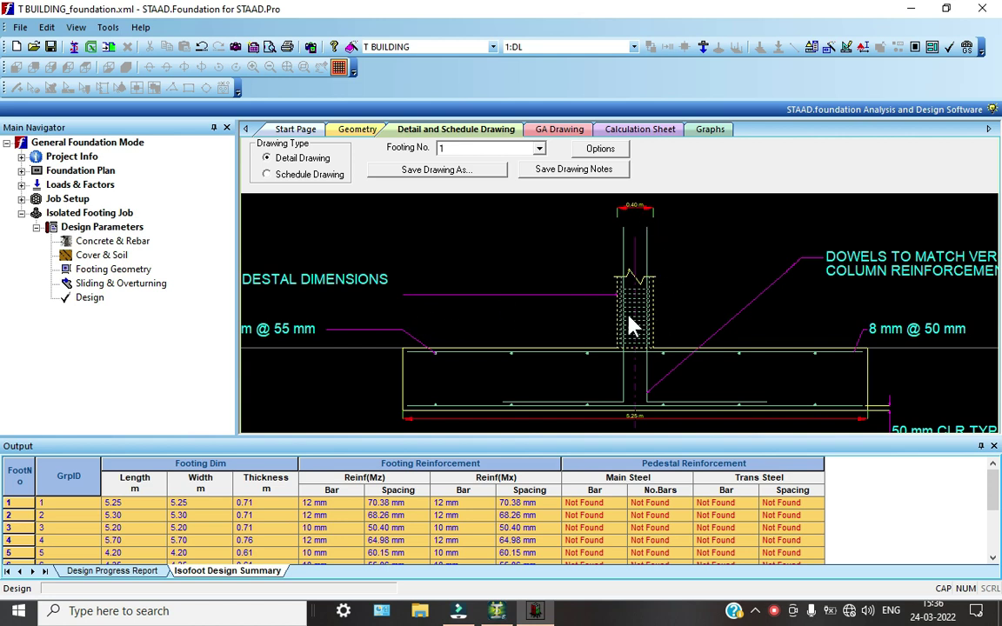
{"action": "left_click", "coordinate": [563, 171]}
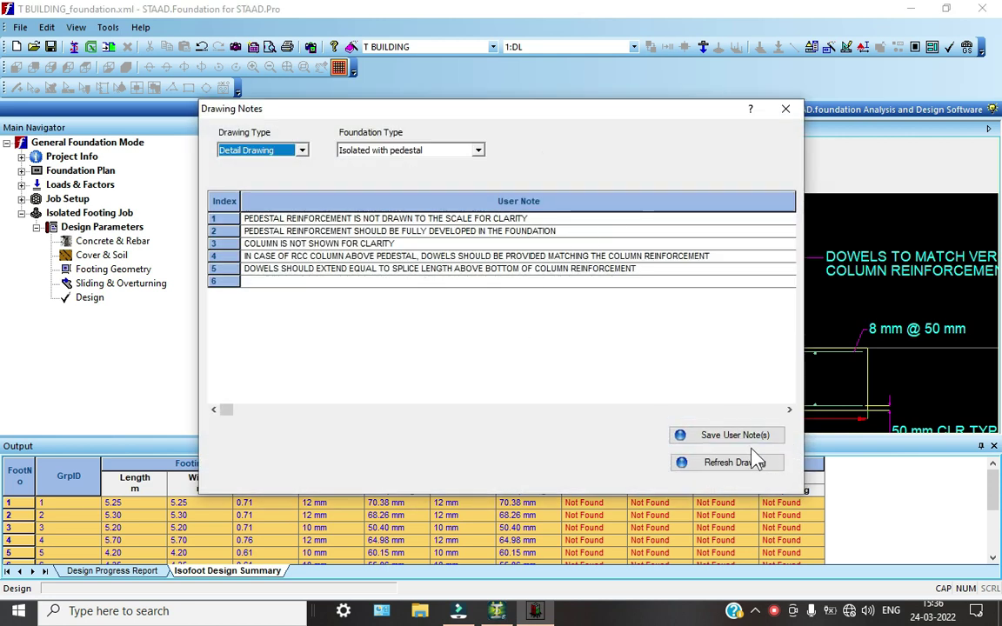
{"action": "left_click", "coordinate": [783, 113]}
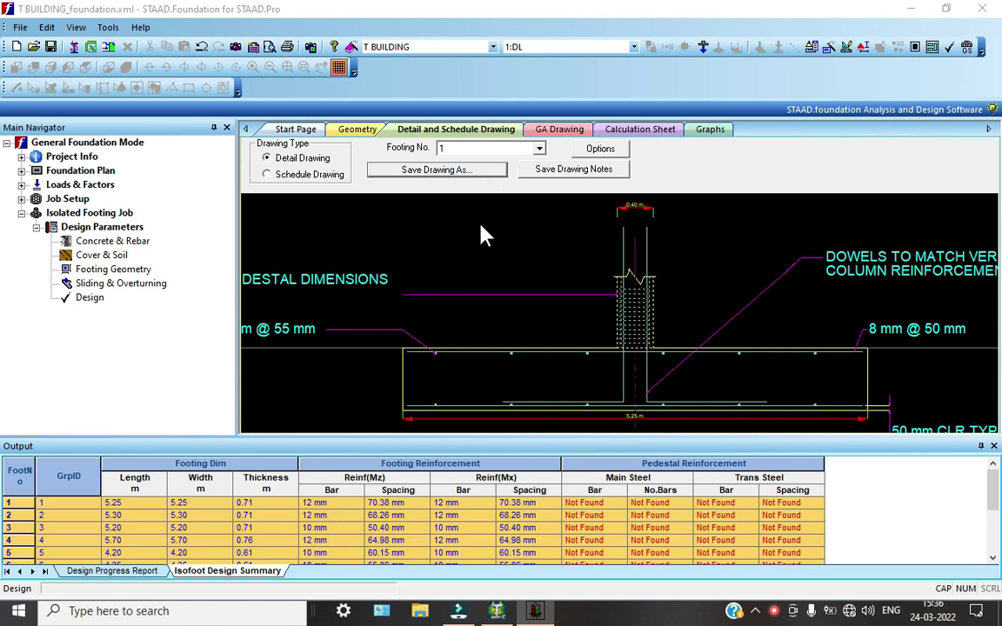
{"action": "left_click", "coordinate": [436, 170]}
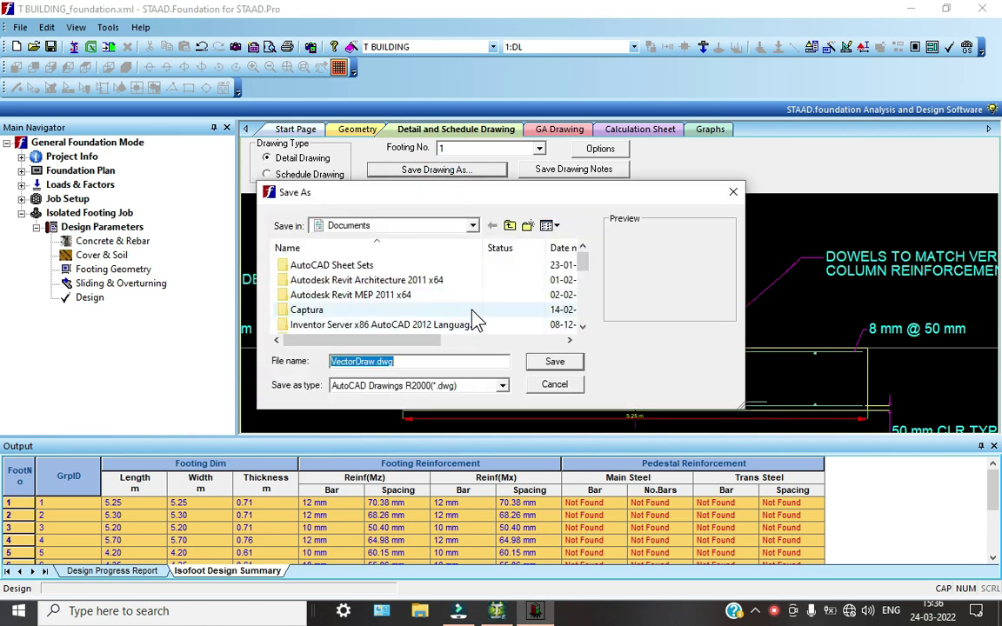
{"action": "left_click", "coordinate": [546, 362]}
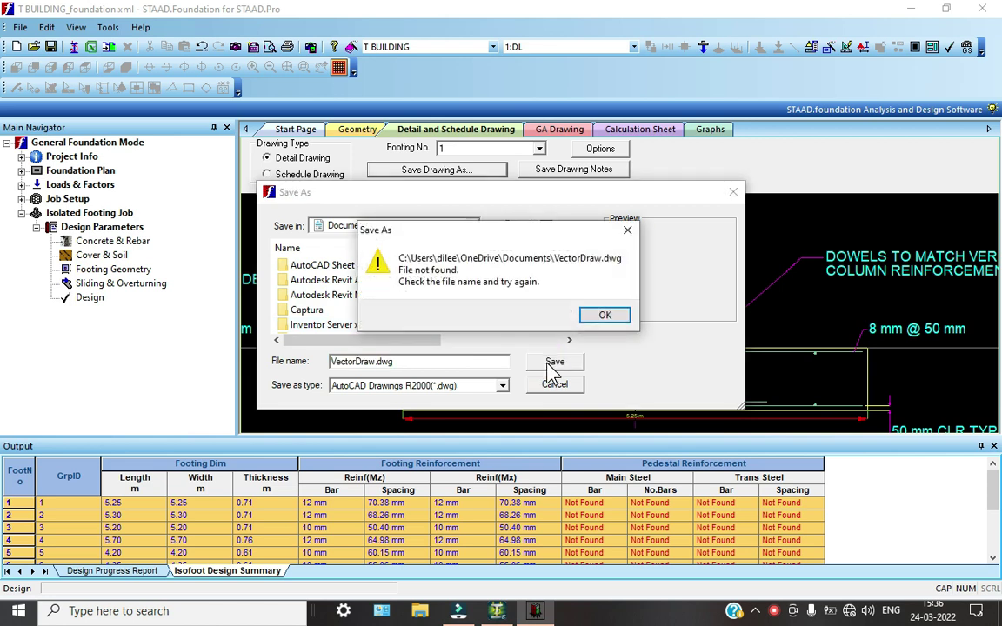
{"action": "left_click", "coordinate": [604, 316]}
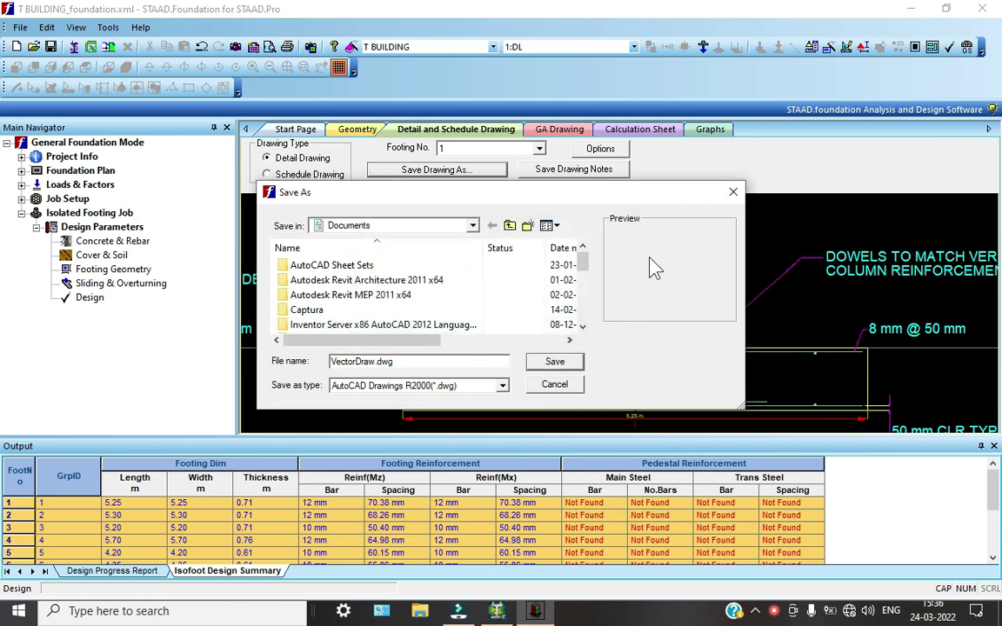
{"action": "left_click", "coordinate": [732, 192]}
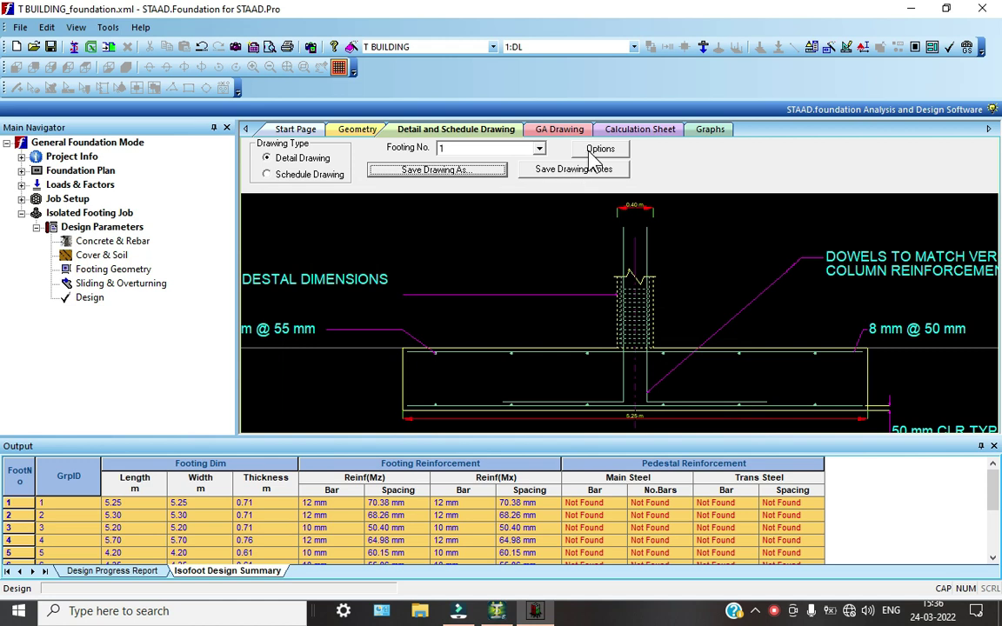
Step: Open the detail drawing options pane and float it away from the edge
{"action": "left_click", "coordinate": [598, 150]}
{"action": "left_click", "coordinate": [979, 156]}
{"action": "left_click_drag", "start_coordinate": [978, 156], "coordinate": [835, 174]}
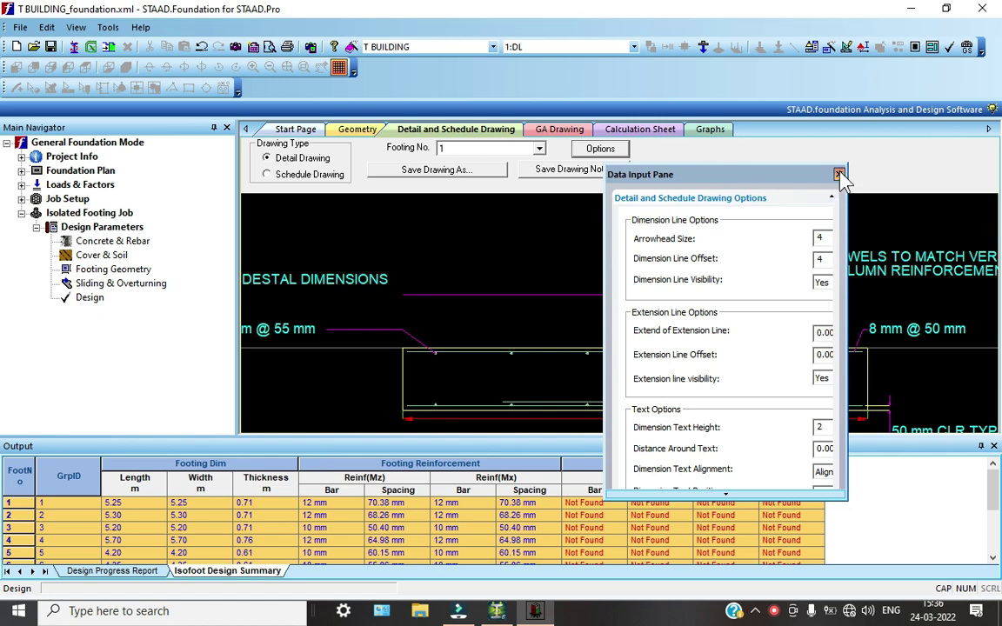
Step: Close the drawing options and switch to the GA Drawing of all footings
{"action": "left_click", "coordinate": [839, 175]}
{"action": "left_click", "coordinate": [559, 130]}
{"action": "scroll", "coordinate": [600, 298], "scroll_direction": "up", "scroll_amount": 4}
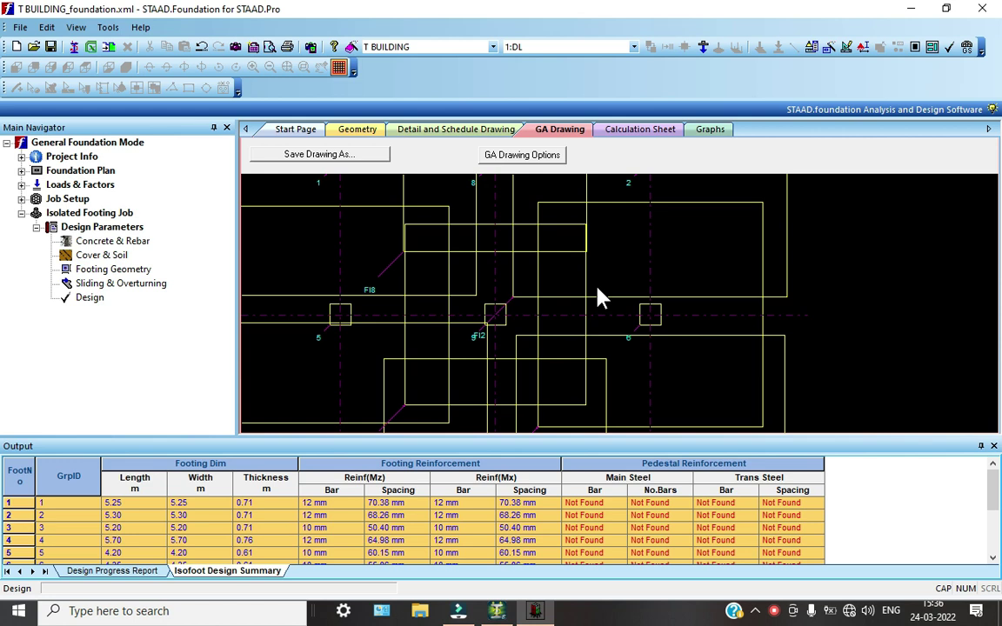
Step: Zoom around the GA footing layout and its schedule of footing sizes
{"action": "scroll", "coordinate": [602, 291], "scroll_direction": "down", "scroll_amount": 5}
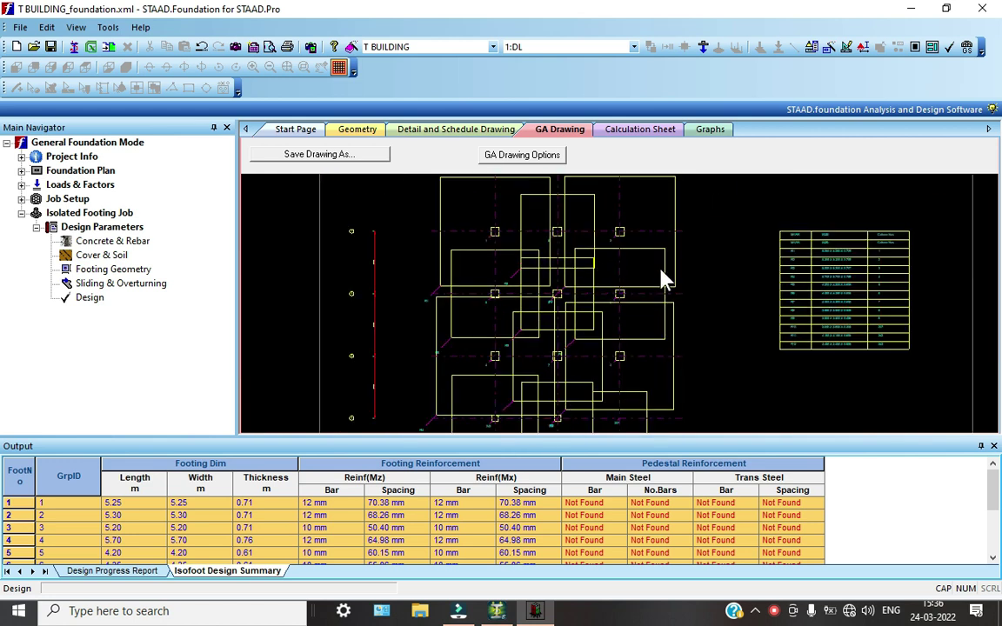
{"action": "scroll", "coordinate": [898, 216], "scroll_direction": "up", "scroll_amount": 3}
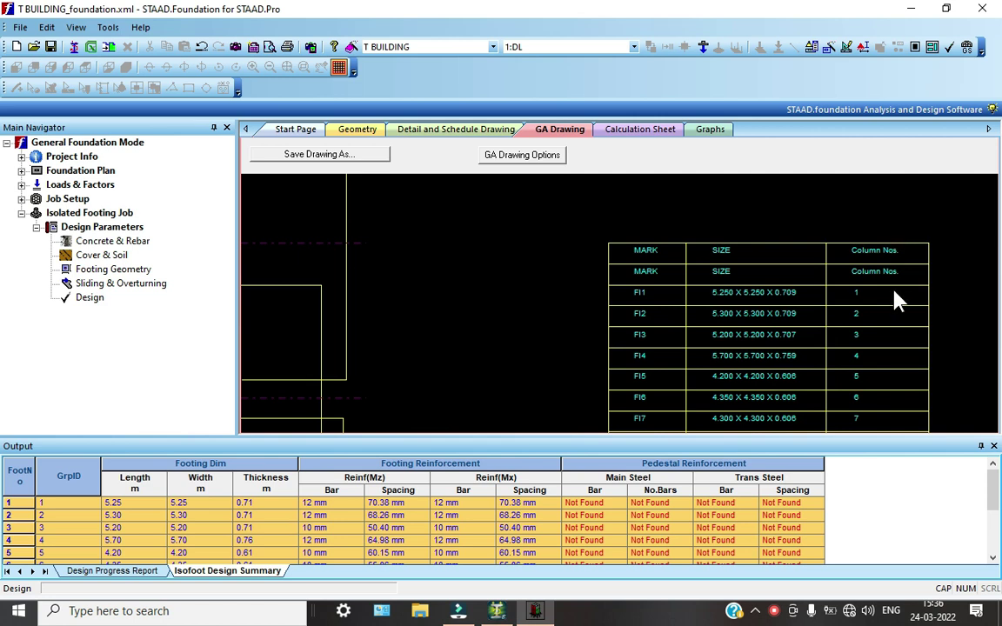
{"action": "scroll", "coordinate": [898, 300], "scroll_direction": "up", "scroll_amount": 1}
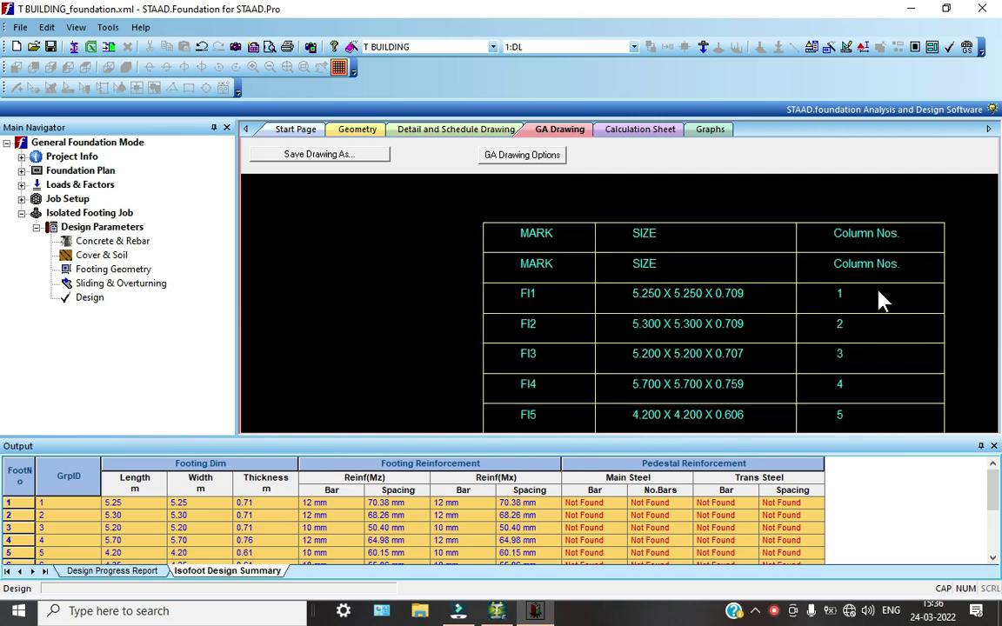
{"action": "scroll", "coordinate": [552, 347], "scroll_direction": "down", "scroll_amount": 5}
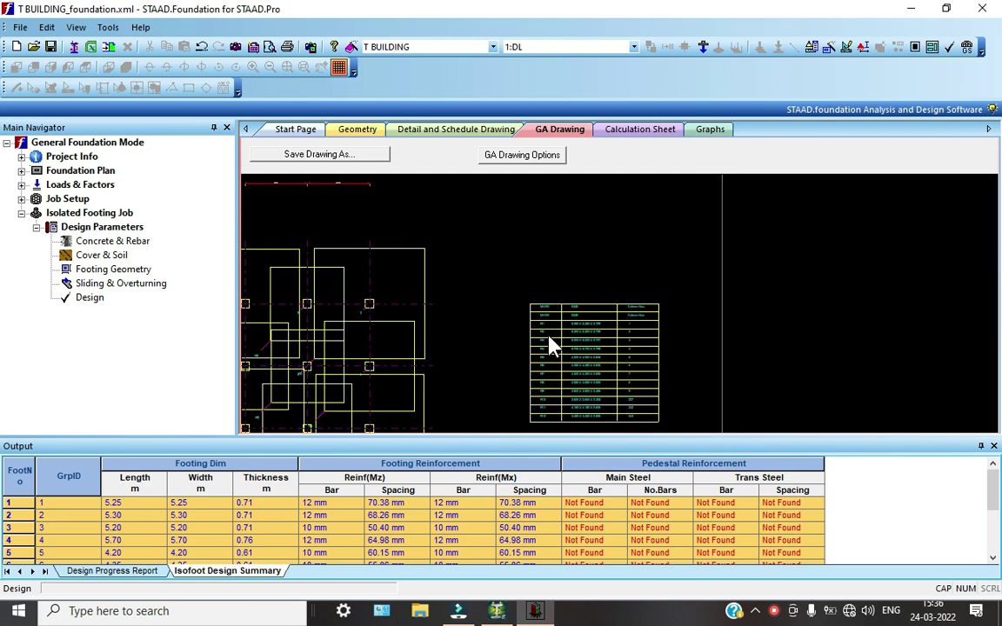
{"action": "scroll", "coordinate": [389, 252], "scroll_direction": "up", "scroll_amount": 5}
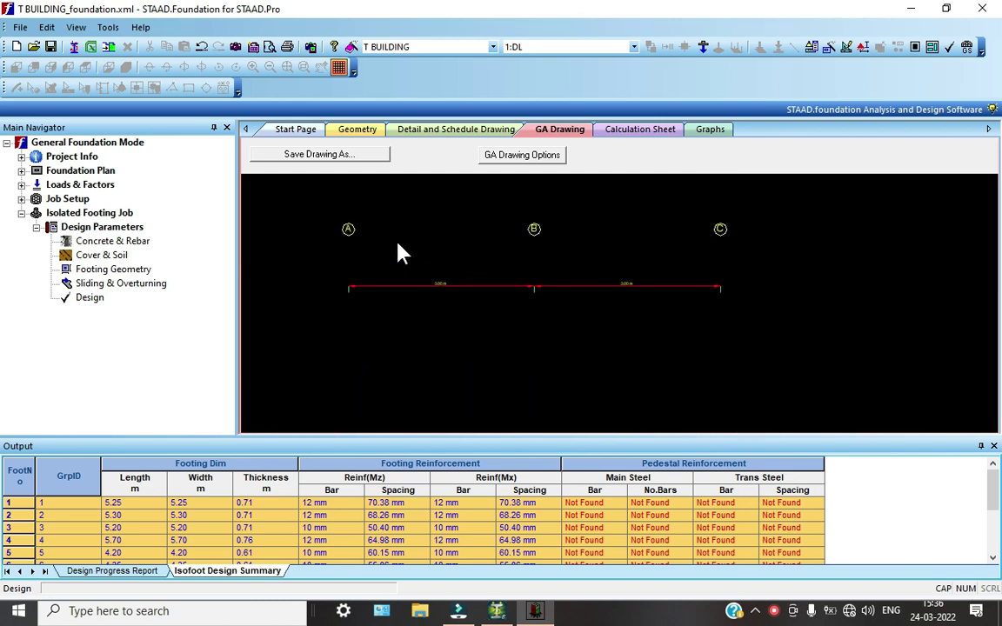
{"action": "scroll", "coordinate": [534, 278], "scroll_direction": "up", "scroll_amount": 1}
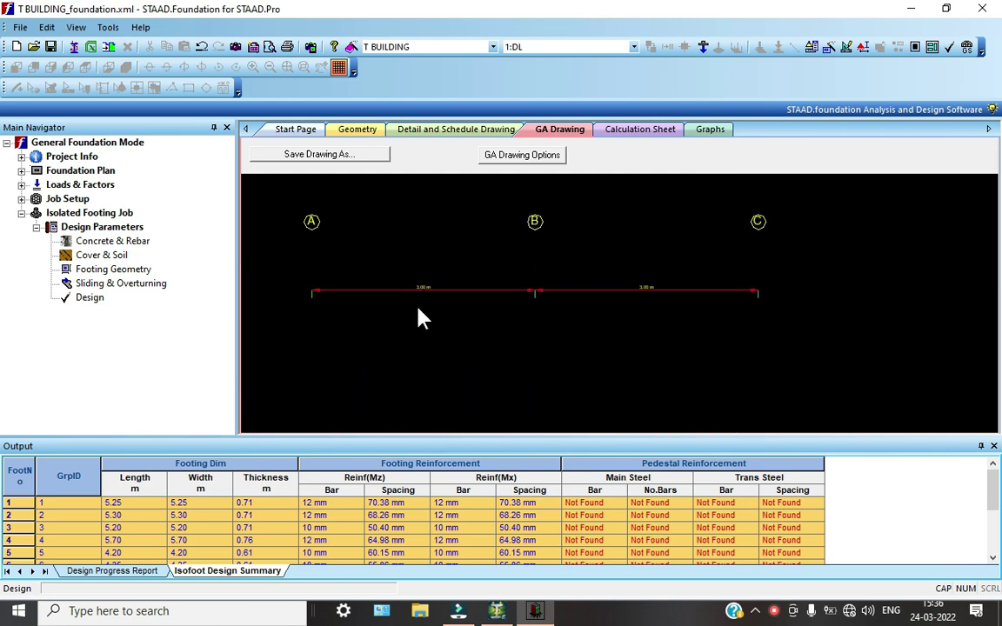
{"action": "scroll", "coordinate": [486, 305], "scroll_direction": "up", "scroll_amount": 2}
{"action": "scroll", "coordinate": [483, 306], "scroll_direction": "down", "scroll_amount": 6}
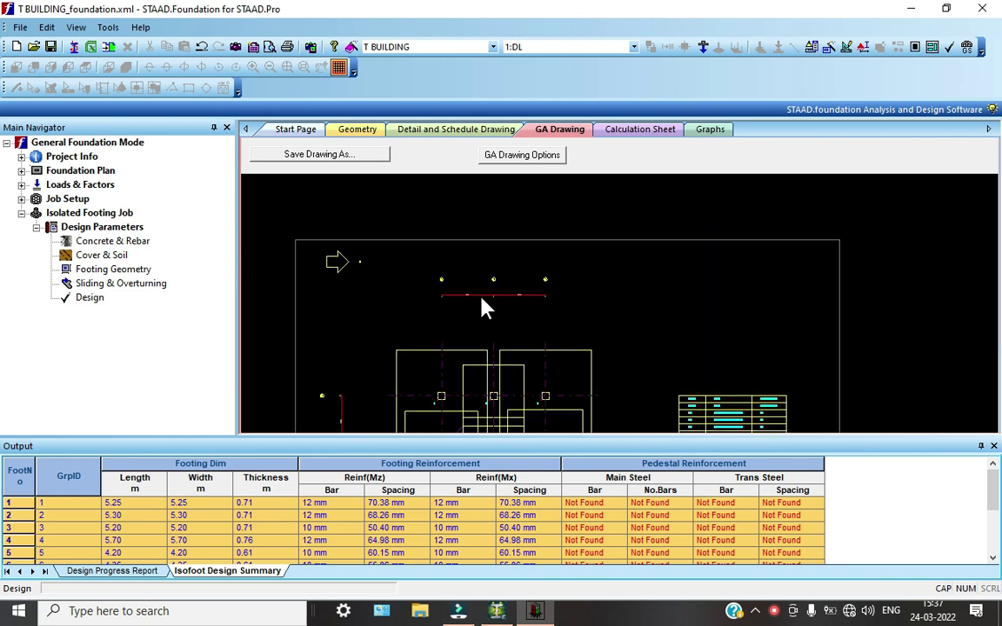
{"action": "scroll", "coordinate": [407, 416], "scroll_direction": "up", "scroll_amount": 5}
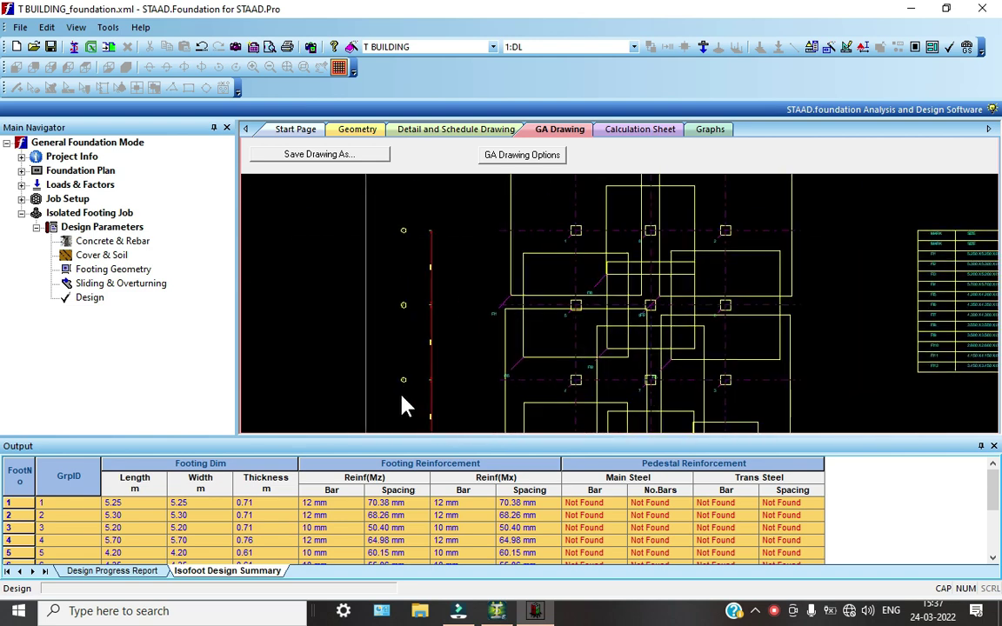
{"action": "scroll", "coordinate": [402, 378], "scroll_direction": "up", "scroll_amount": 2}
{"action": "scroll", "coordinate": [401, 378], "scroll_direction": "down", "scroll_amount": 5}
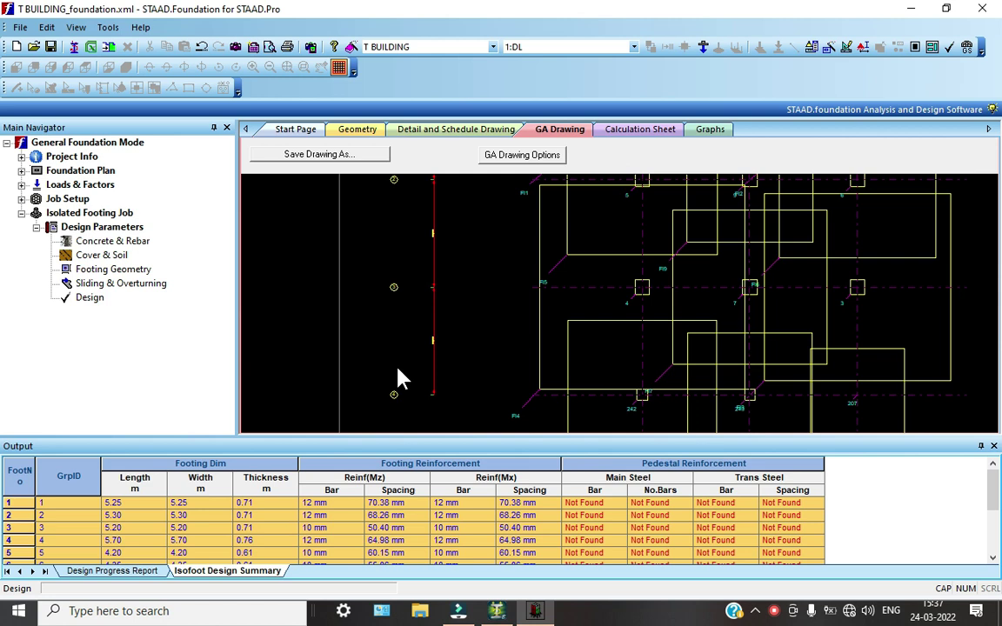
{"action": "scroll", "coordinate": [587, 336], "scroll_direction": "up", "scroll_amount": 3}
{"action": "scroll", "coordinate": [560, 302], "scroll_direction": "down", "scroll_amount": 3}
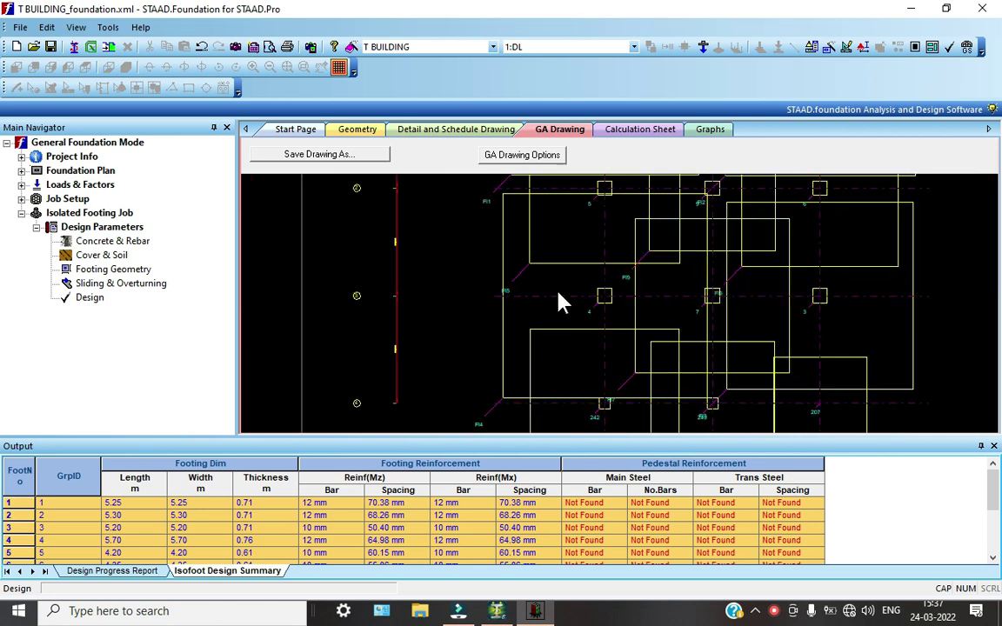
Step: Open and cancel Save Drawing As and GA Drawing Options, then show the Calculation Sheet
{"action": "left_click", "coordinate": [361, 155]}
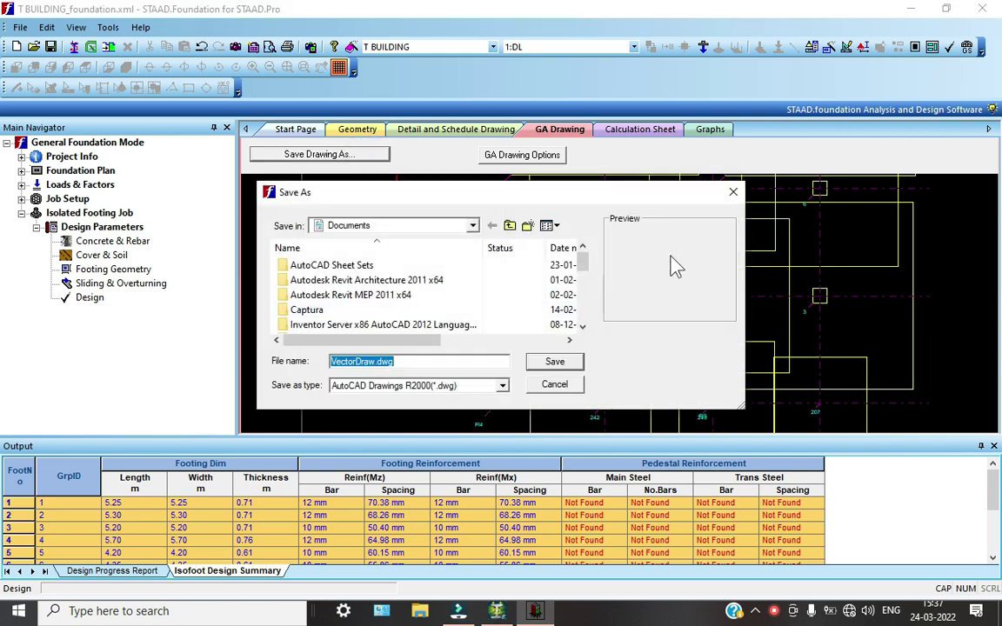
{"action": "left_click", "coordinate": [735, 192]}
{"action": "left_click", "coordinate": [537, 155]}
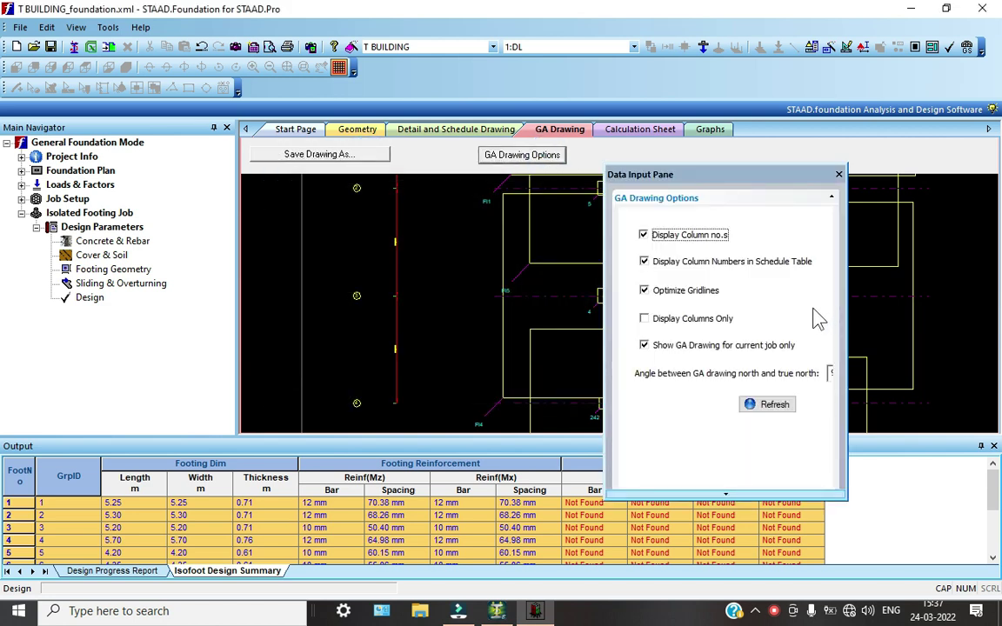
{"action": "left_click", "coordinate": [839, 174]}
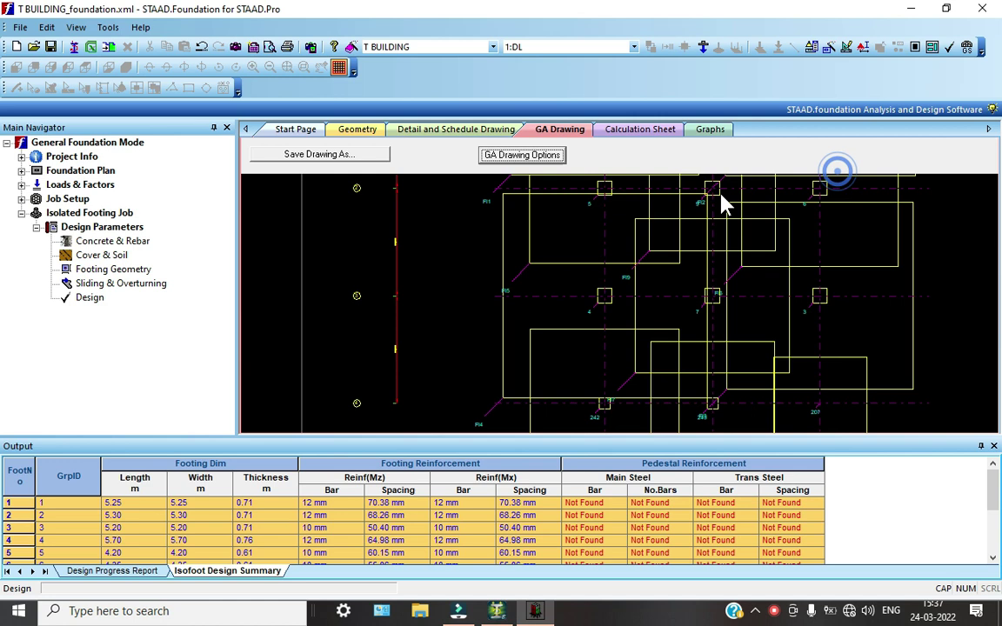
{"action": "left_click", "coordinate": [643, 128]}
Step: Scroll through the calculation sheet's shear and reinforcement checks
{"action": "scroll", "coordinate": [586, 268], "scroll_direction": "down", "scroll_amount": 1}
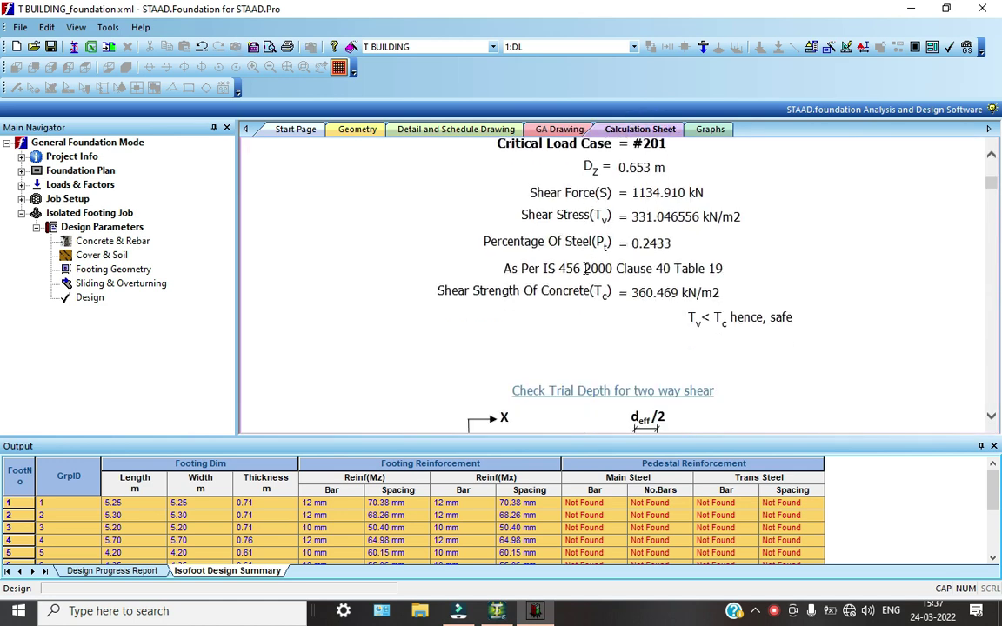
{"action": "left_click", "coordinate": [793, 614]}
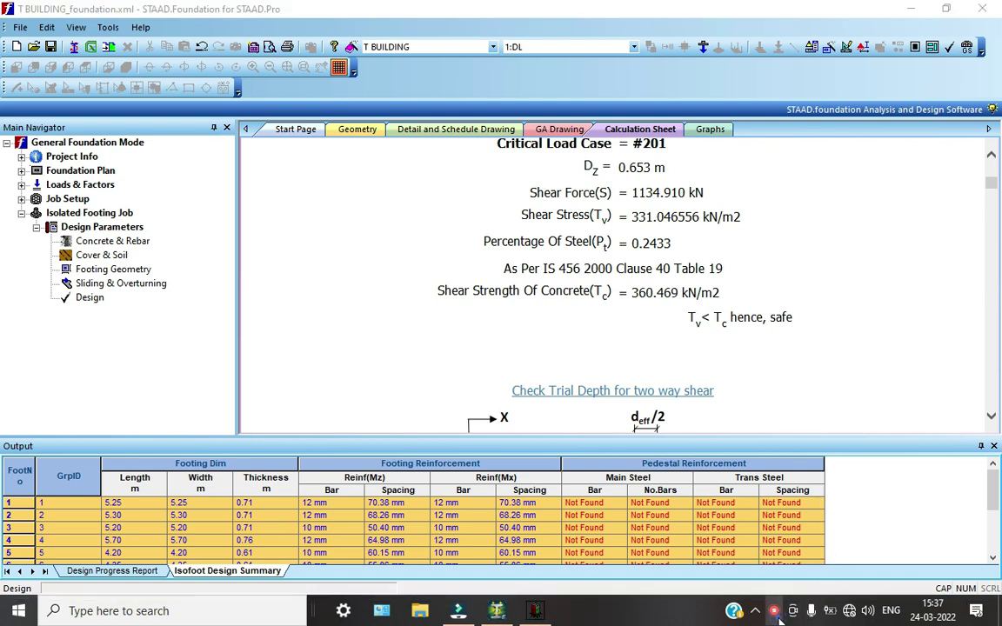
{"action": "left_click", "coordinate": [948, 506]}
{"action": "scroll", "coordinate": [688, 271], "scroll_direction": "down", "scroll_amount": 7}
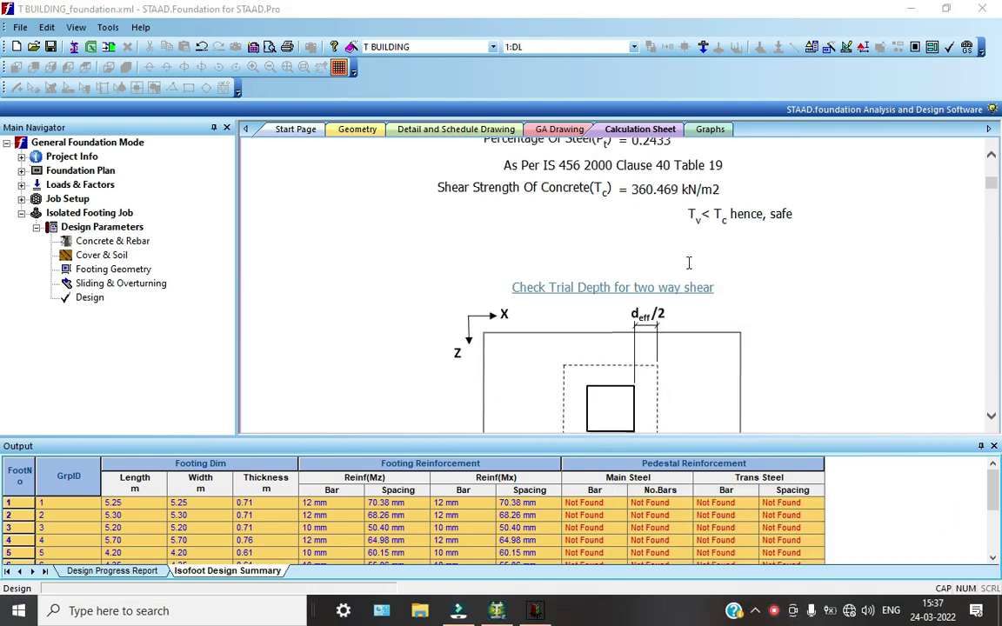
{"action": "scroll", "coordinate": [687, 272], "scroll_direction": "down", "scroll_amount": 6}
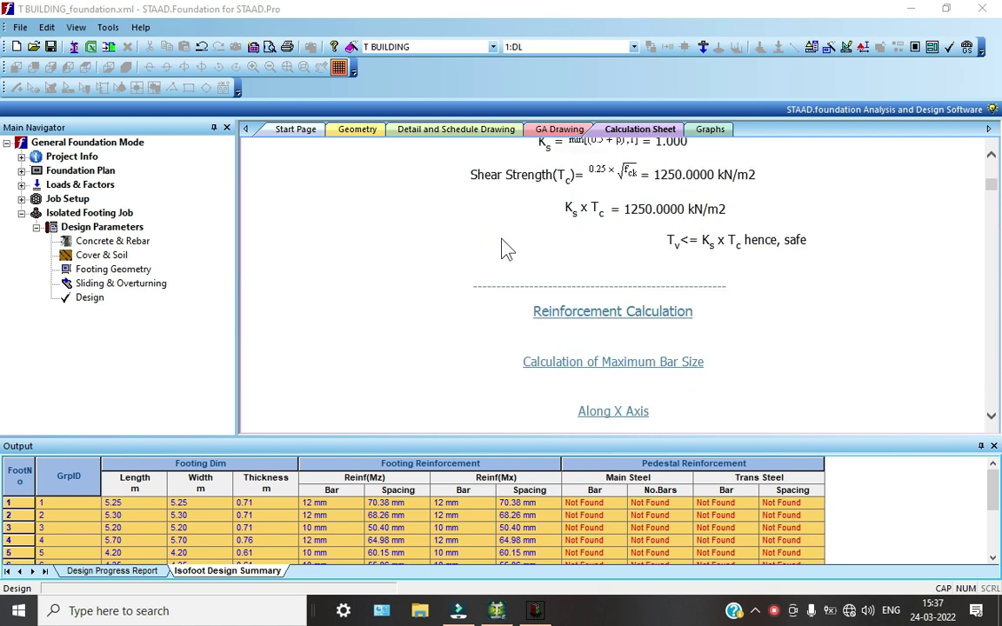
Step: Cancel a print of the calculation sheet and toggle the progress log and Isofoot Design Summary
{"action": "left_click", "coordinate": [288, 47]}
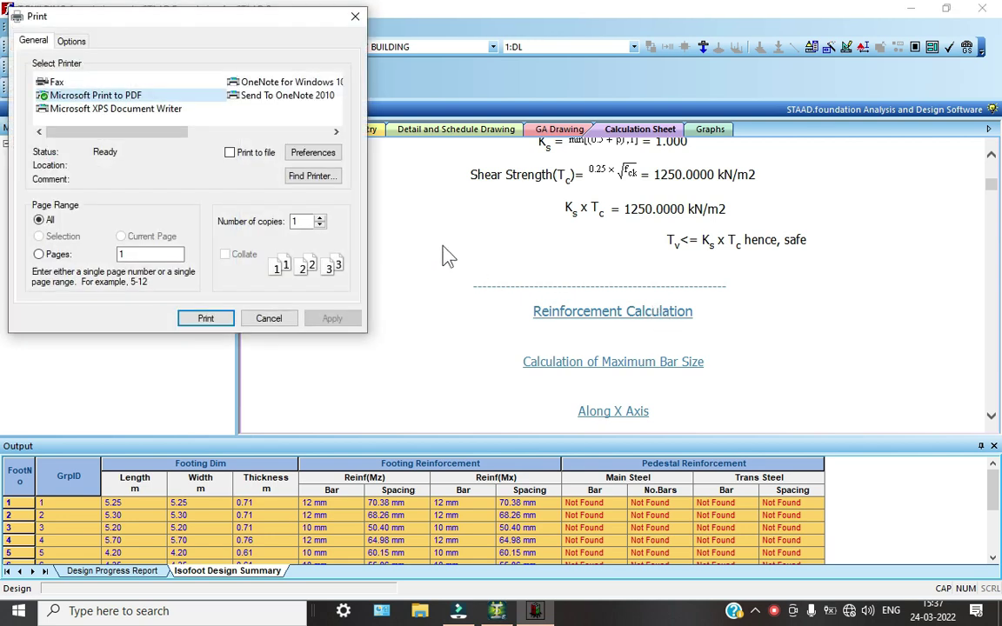
{"action": "left_click", "coordinate": [291, 319]}
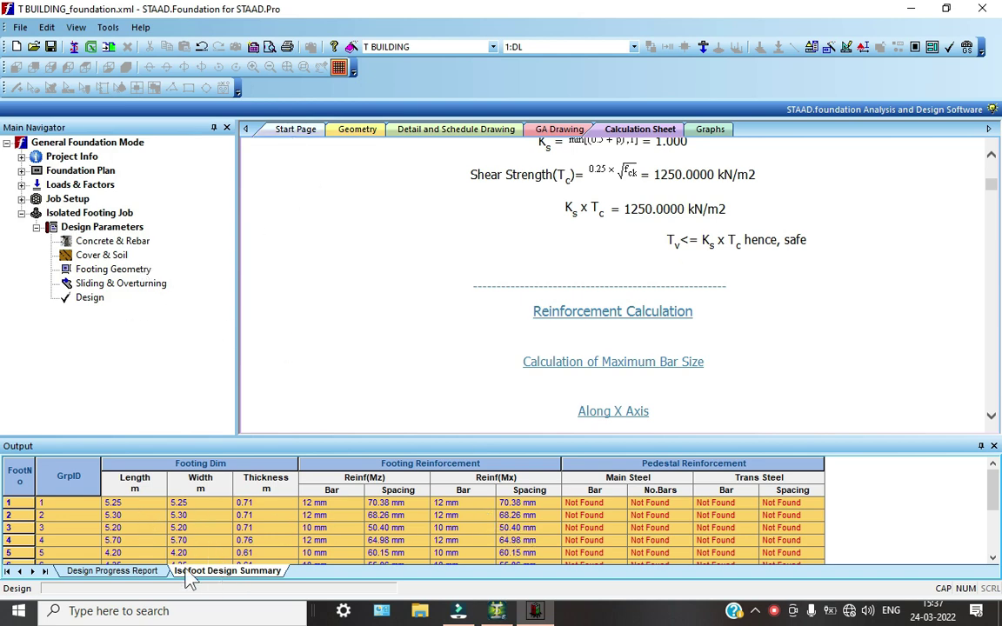
{"action": "left_click", "coordinate": [123, 574]}
{"action": "left_click", "coordinate": [197, 573]}
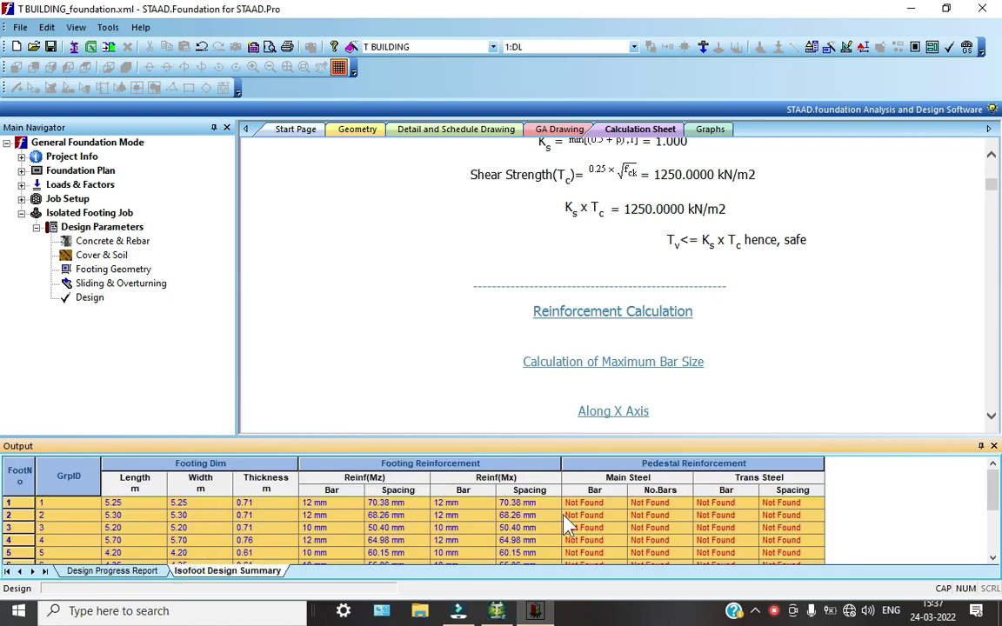
Step: Show the 3-D footing geometry with loads on the Geometry tab
{"action": "left_click_drag", "start_coordinate": [989, 496], "coordinate": [467, 442]}
{"action": "scroll", "coordinate": [555, 272], "scroll_direction": "down", "scroll_amount": 8}
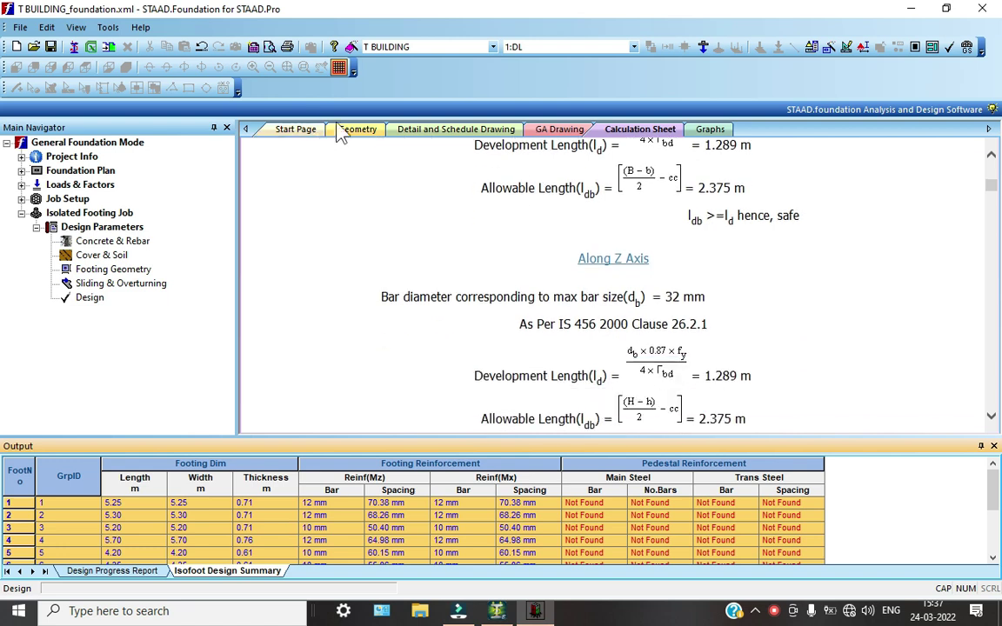
{"action": "left_click", "coordinate": [343, 128]}
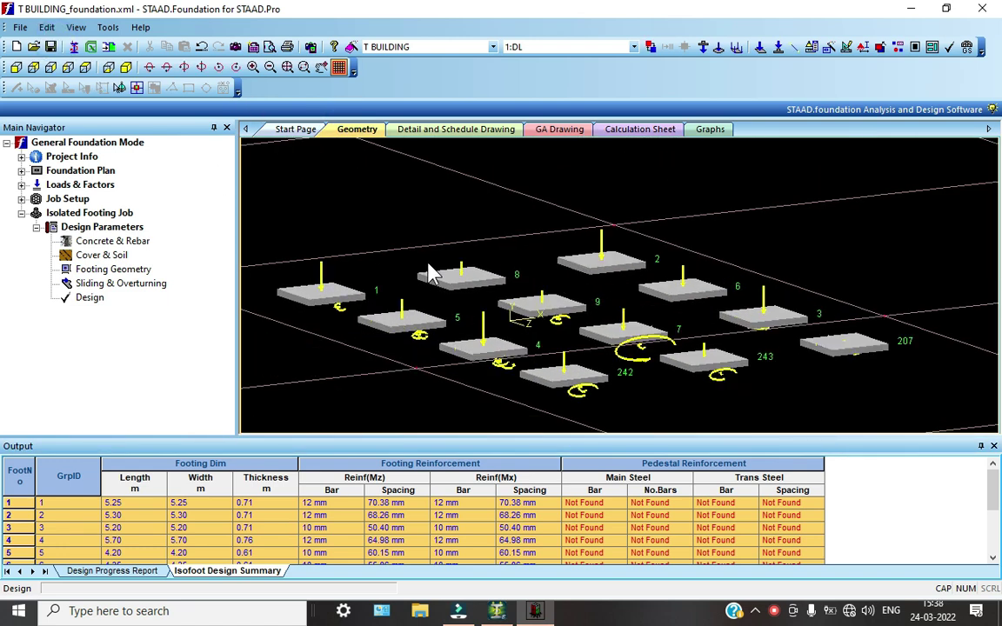
Step: Close STAAD.foundation saving changes, then open the T BUILDING.anl output file
{"action": "key", "text": "alt+F4"}
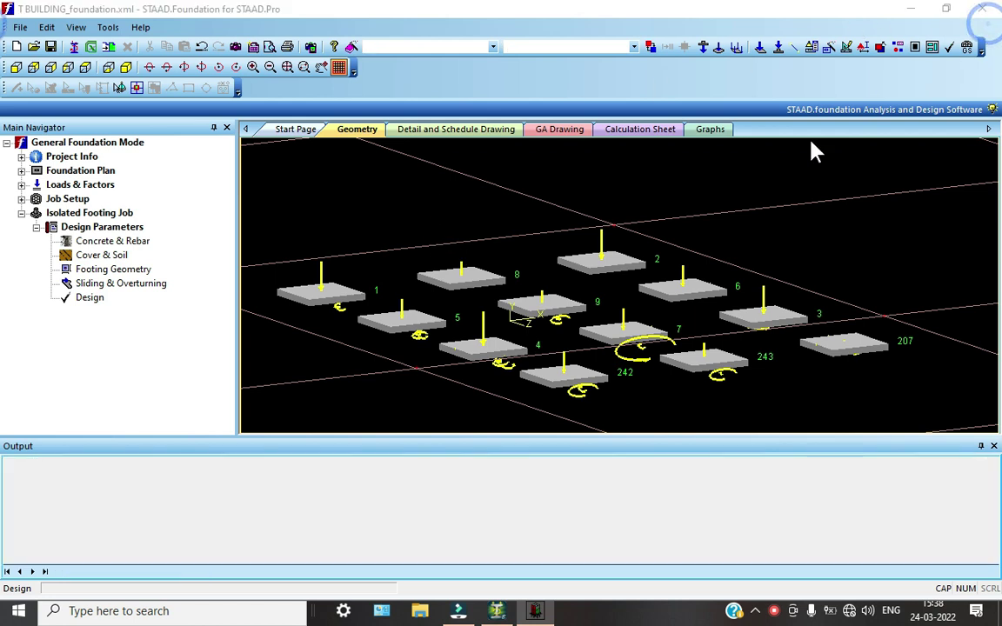
{"action": "left_click", "coordinate": [464, 338]}
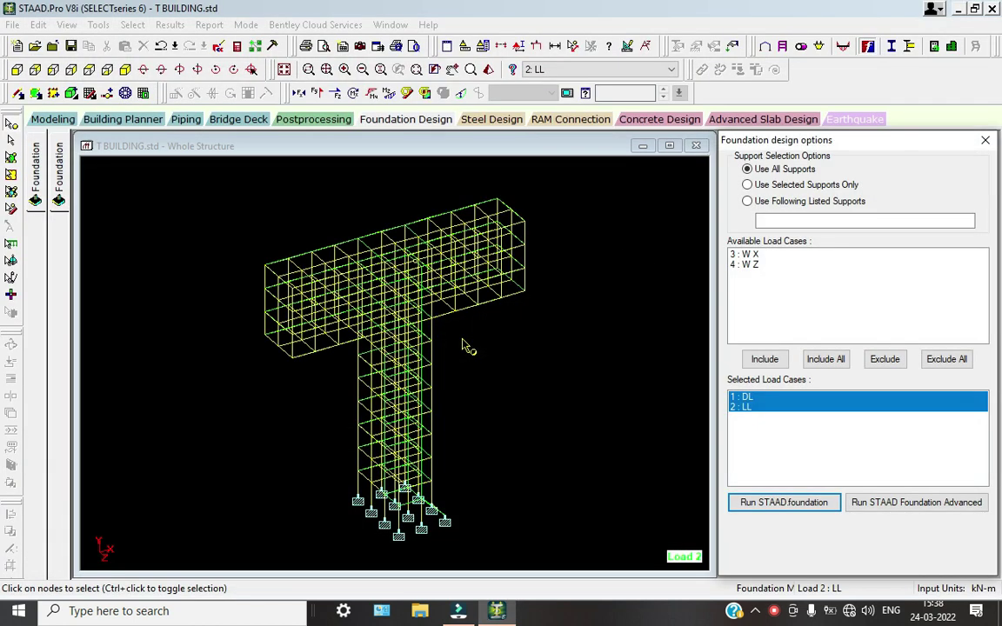
{"action": "left_click", "coordinate": [236, 47]}
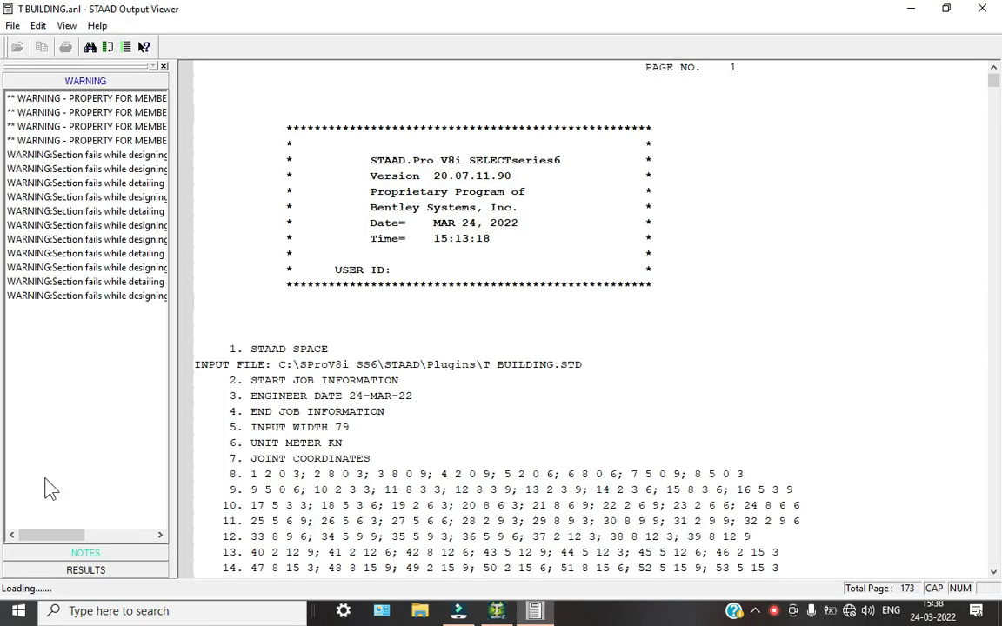
Step: Jump to the CONCRETE DESIGN results under RESULTS and start printing the output
{"action": "left_click", "coordinate": [121, 567]}
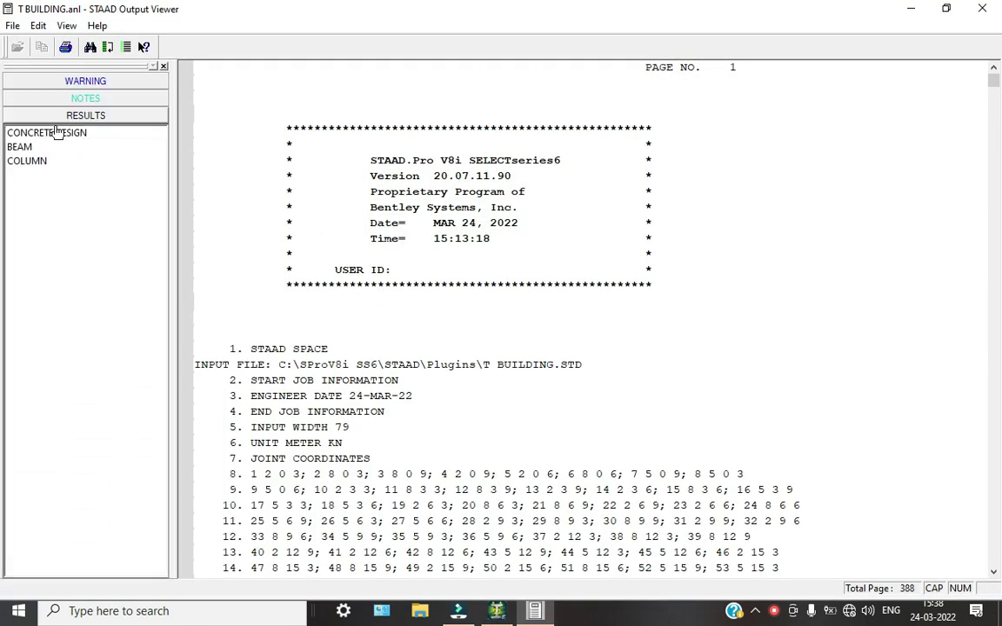
{"action": "left_click", "coordinate": [47, 133]}
{"action": "left_click", "coordinate": [65, 47]}
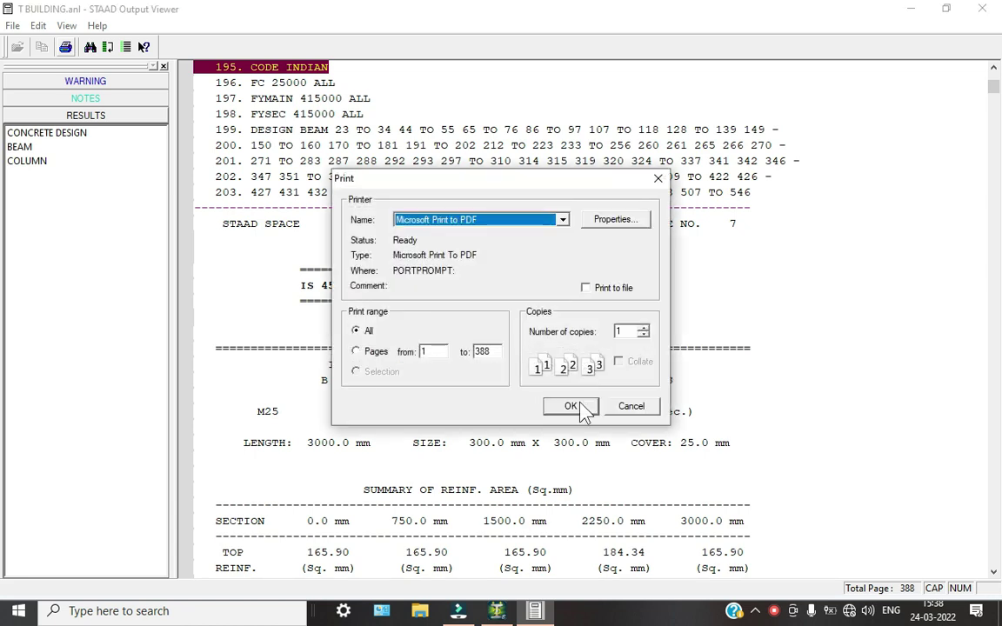
Step: Print the output to Microsoft Print to PDF and close the Output Viewer
{"action": "left_click", "coordinate": [632, 410]}
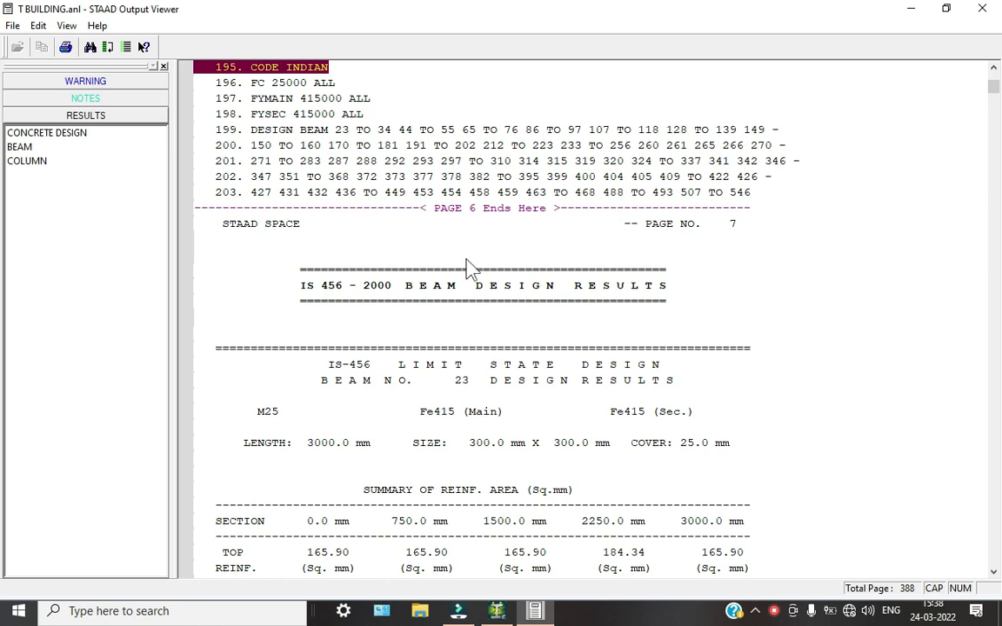
{"action": "scroll", "coordinate": [470, 268], "scroll_direction": "down", "scroll_amount": 2}
{"action": "left_click", "coordinate": [982, 8]}
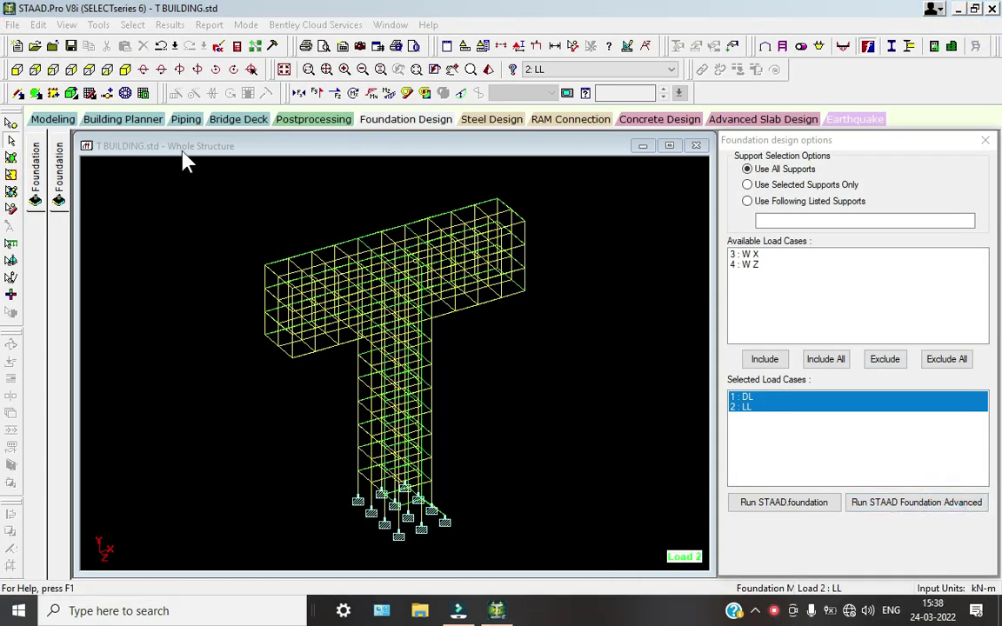
Step: Switch to Postprocessing and show the Beam page with beam end forces
{"action": "left_click", "coordinate": [56, 119]}
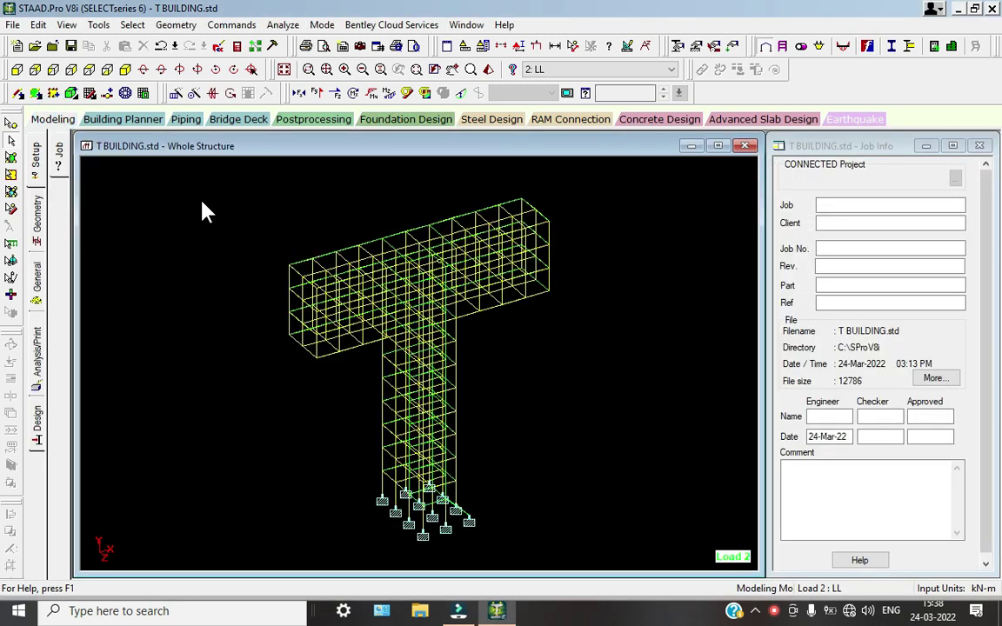
{"action": "left_click", "coordinate": [300, 120]}
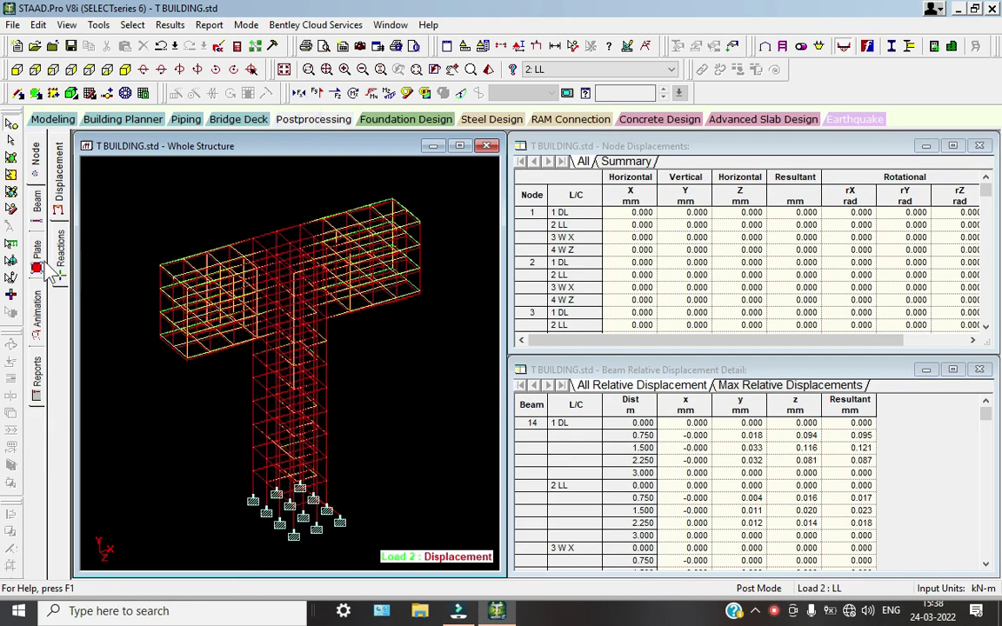
{"action": "left_click", "coordinate": [36, 202]}
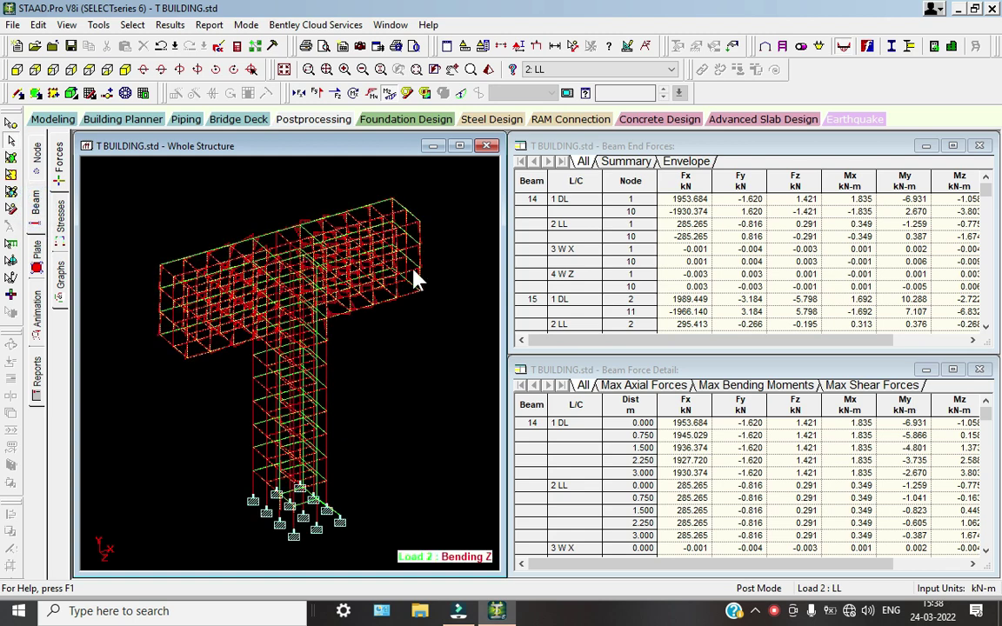
{"action": "scroll", "coordinate": [320, 315], "scroll_direction": "up", "scroll_amount": 1}
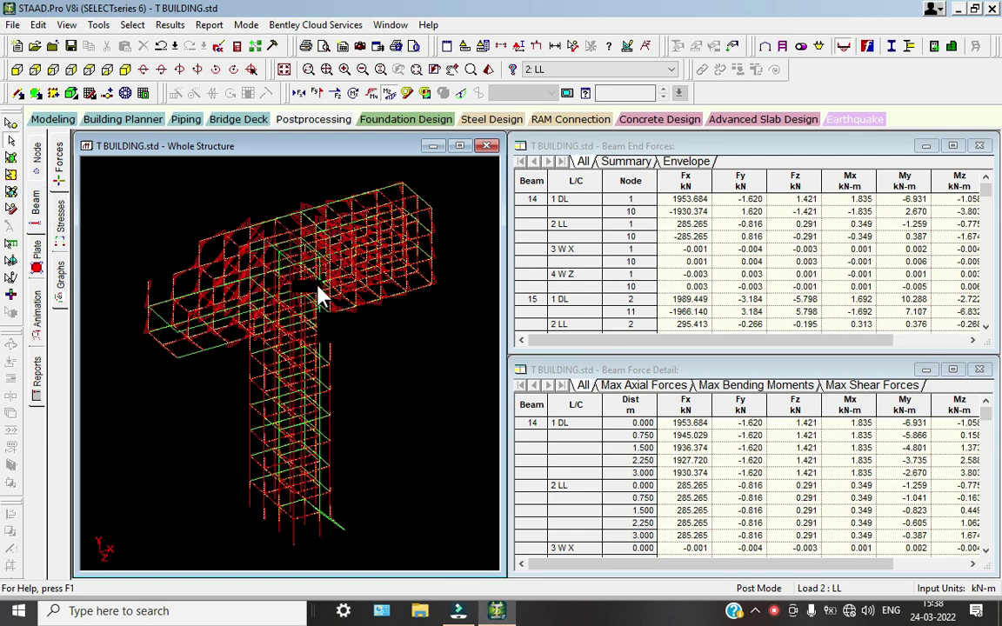
Step: Add torsion and shear force diagrams, then bring up the diagram Animation settings
{"action": "left_click", "coordinate": [335, 93]}
{"action": "left_click", "coordinate": [335, 93]}
{"action": "left_click", "coordinate": [335, 94]}
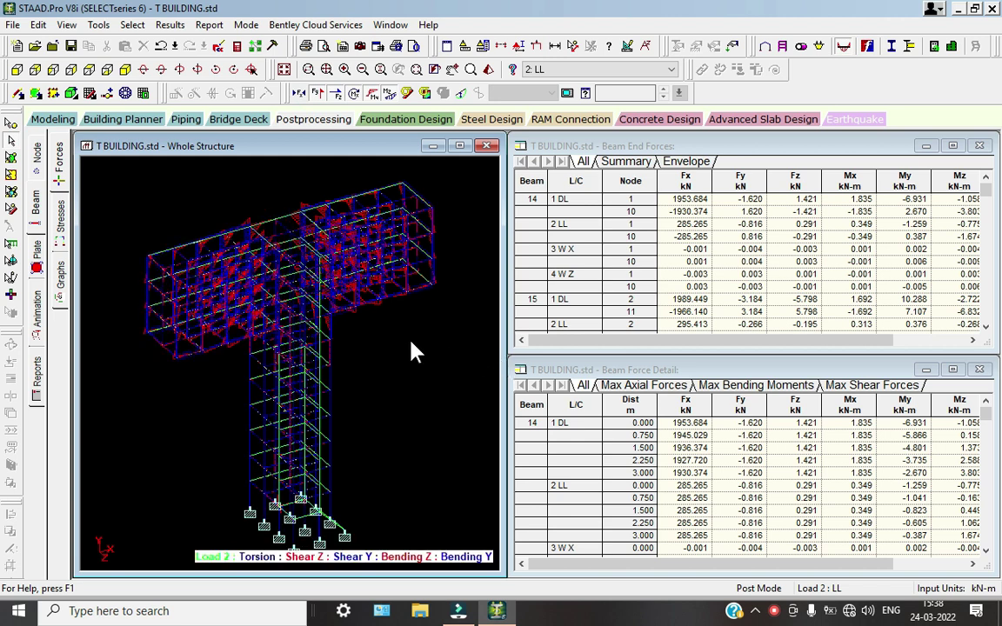
{"action": "left_click", "coordinate": [33, 311]}
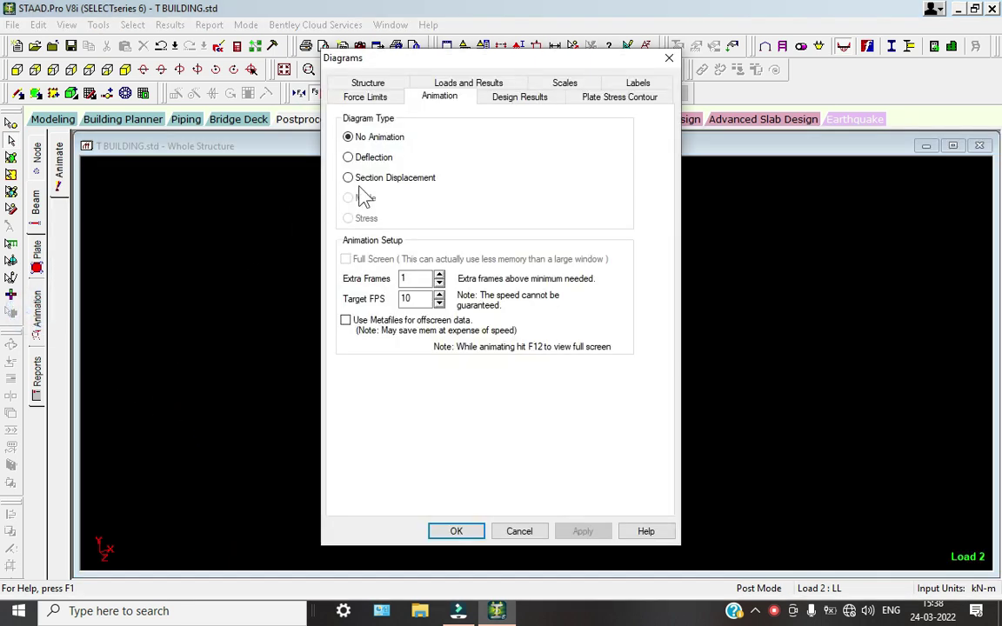
Step: Animate the plate stress contour as Max Absolute with Stress animation
{"action": "left_click", "coordinate": [619, 97]}
{"action": "left_click", "coordinate": [522, 149]}
{"action": "left_click", "coordinate": [435, 171]}
{"action": "left_click", "coordinate": [439, 96]}
{"action": "left_click", "coordinate": [348, 218]}
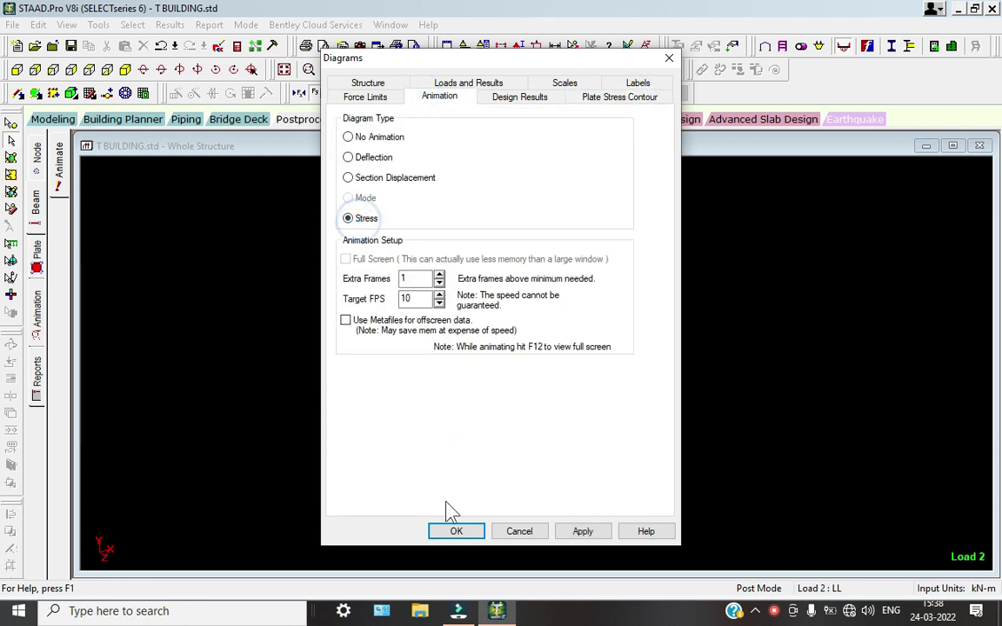
{"action": "left_click", "coordinate": [461, 531]}
Step: Show the contour for load cases 1: DL and 2: LL, then the support reactions
{"action": "left_click", "coordinate": [557, 69]}
{"action": "left_click", "coordinate": [548, 92]}
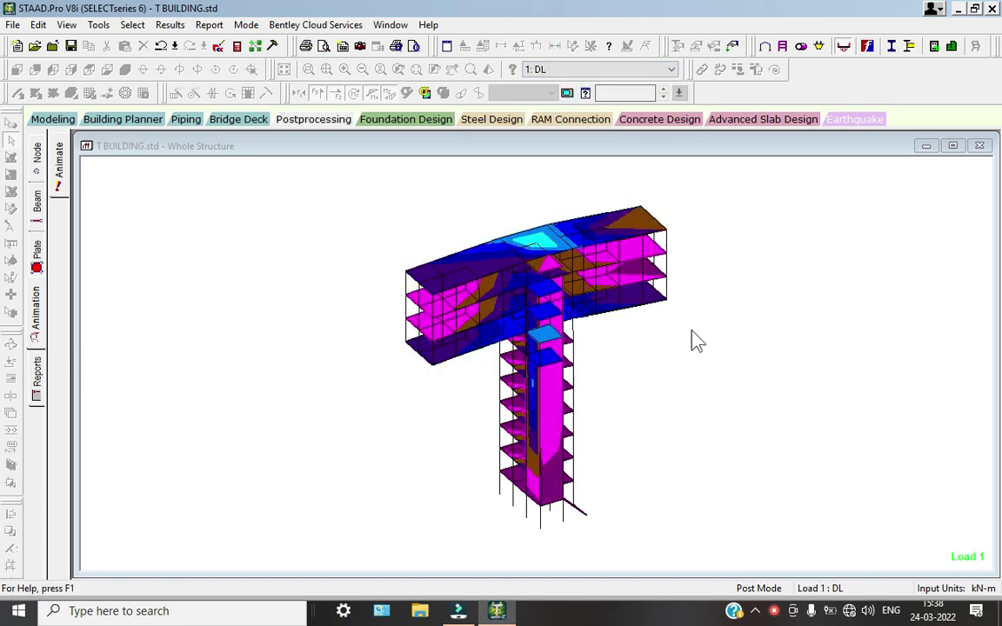
{"action": "left_click", "coordinate": [581, 70]}
{"action": "left_click", "coordinate": [579, 93]}
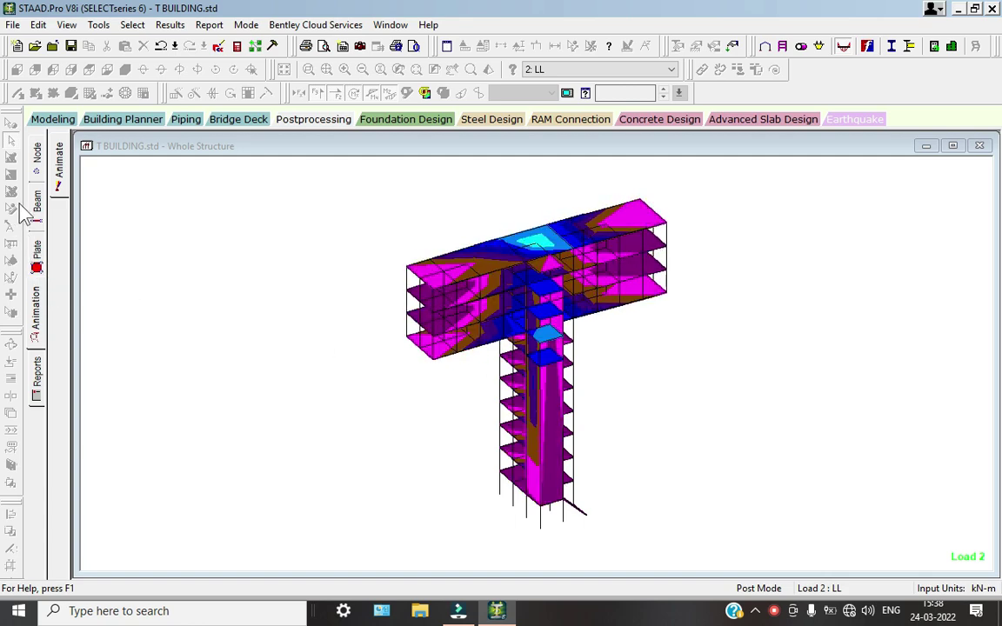
{"action": "left_click", "coordinate": [37, 152]}
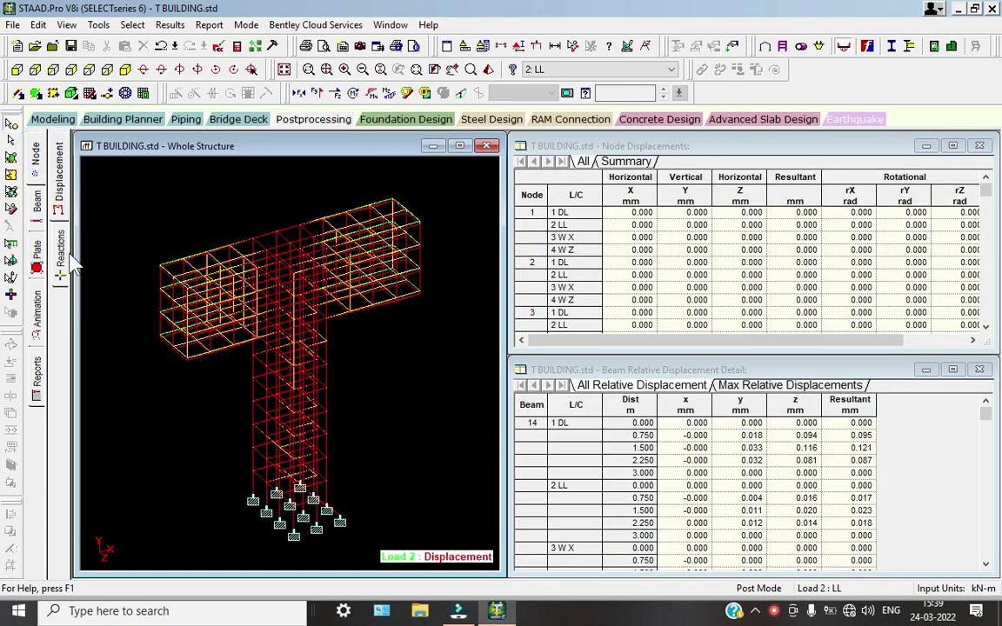
{"action": "left_click", "coordinate": [60, 245]}
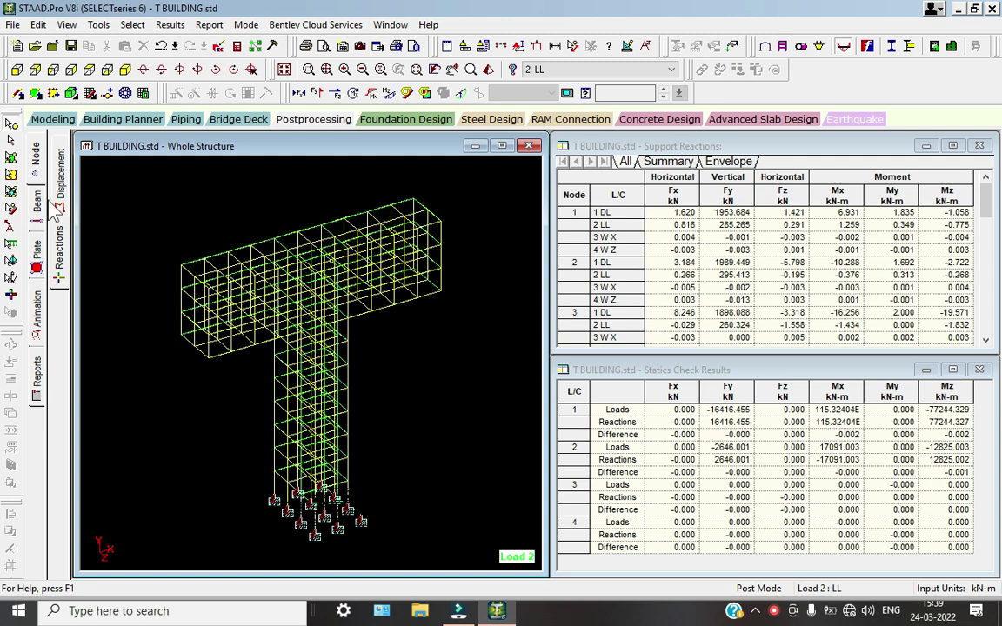
Step: From the displacement results, generate a report containing all Output items
{"action": "left_click", "coordinate": [59, 174]}
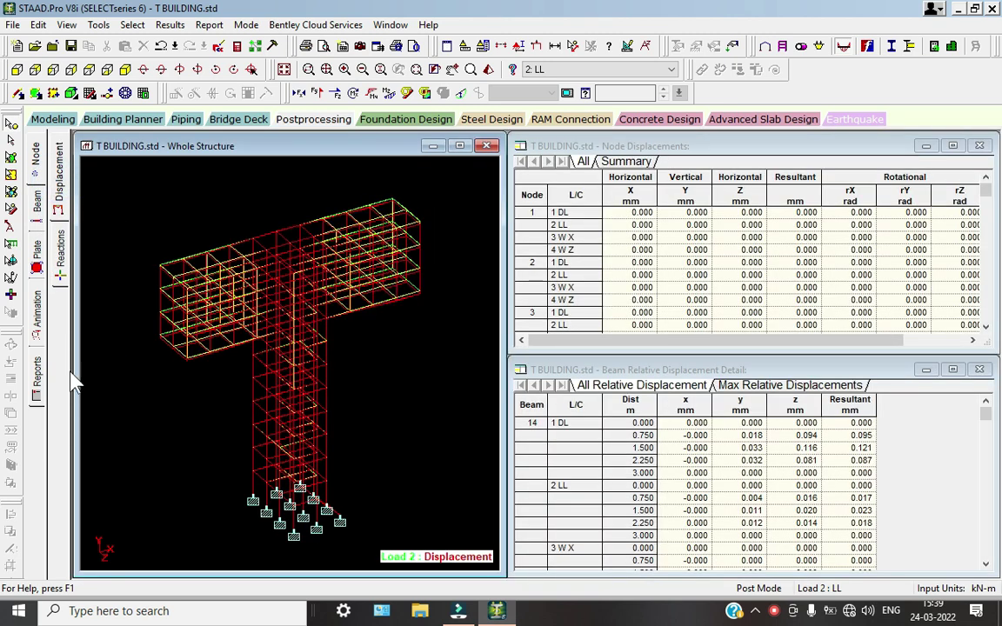
{"action": "left_click", "coordinate": [36, 383]}
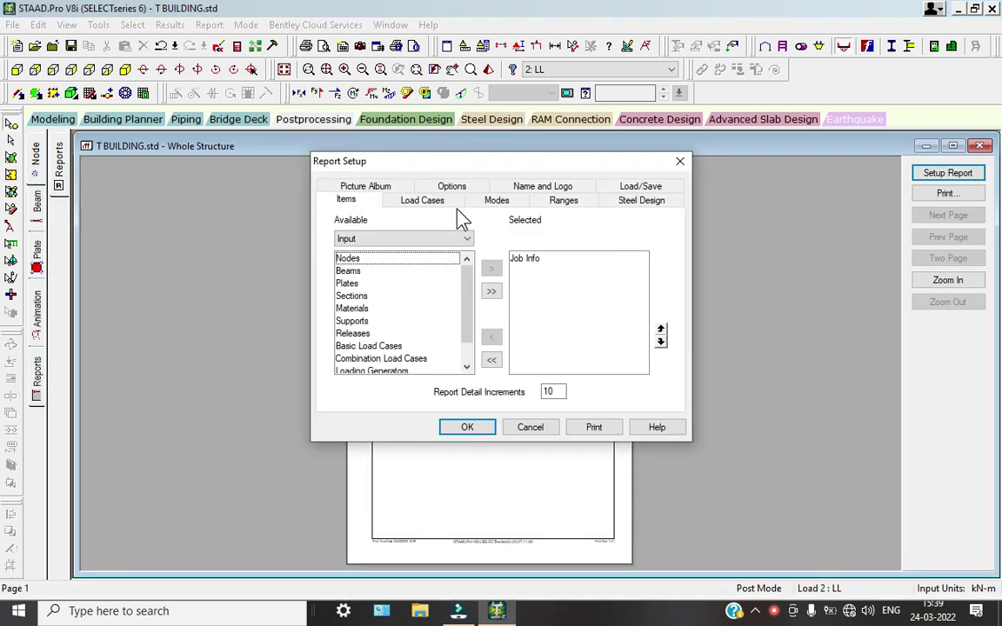
{"action": "left_click", "coordinate": [414, 239]}
{"action": "left_click", "coordinate": [357, 271]}
{"action": "left_click", "coordinate": [491, 291]}
{"action": "left_click", "coordinate": [470, 426]}
Step: Zoom the report preview in twice and page forward to sheet 129's Beam Displacement Detail table
{"action": "left_click", "coordinate": [475, 429]}
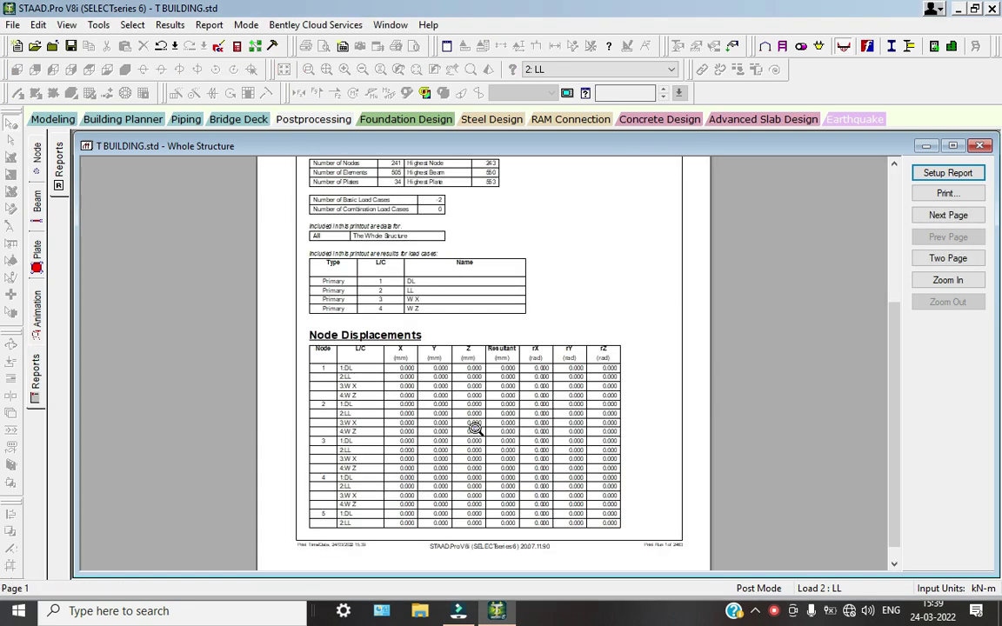
{"action": "left_click", "coordinate": [394, 389]}
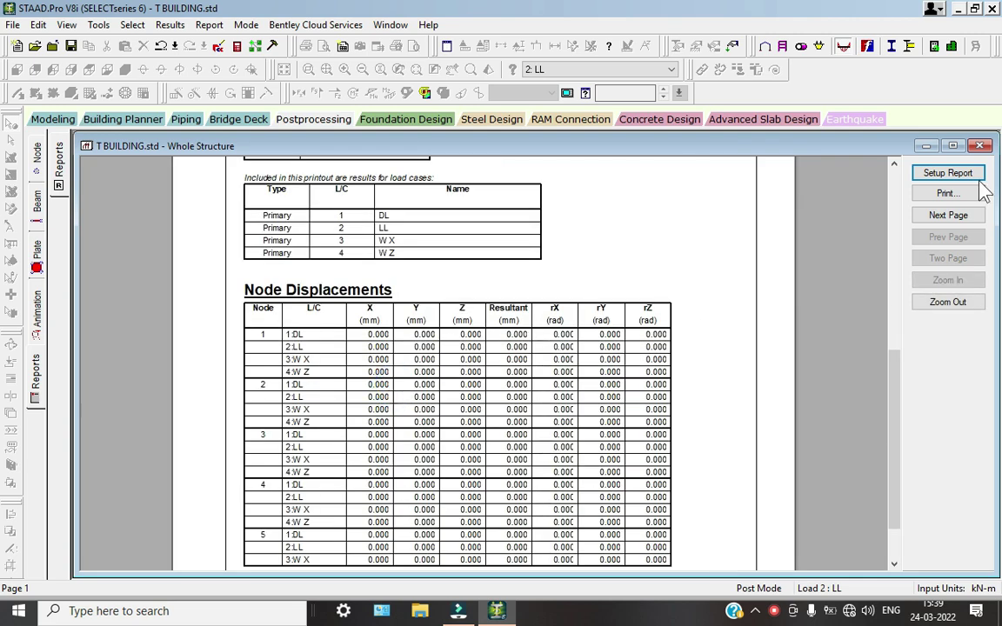
{"action": "left_click", "coordinate": [944, 215]}
{"action": "left_click", "coordinate": [944, 216]}
{"action": "left_click", "coordinate": [944, 216]}
{"action": "left_click", "coordinate": [944, 216]}
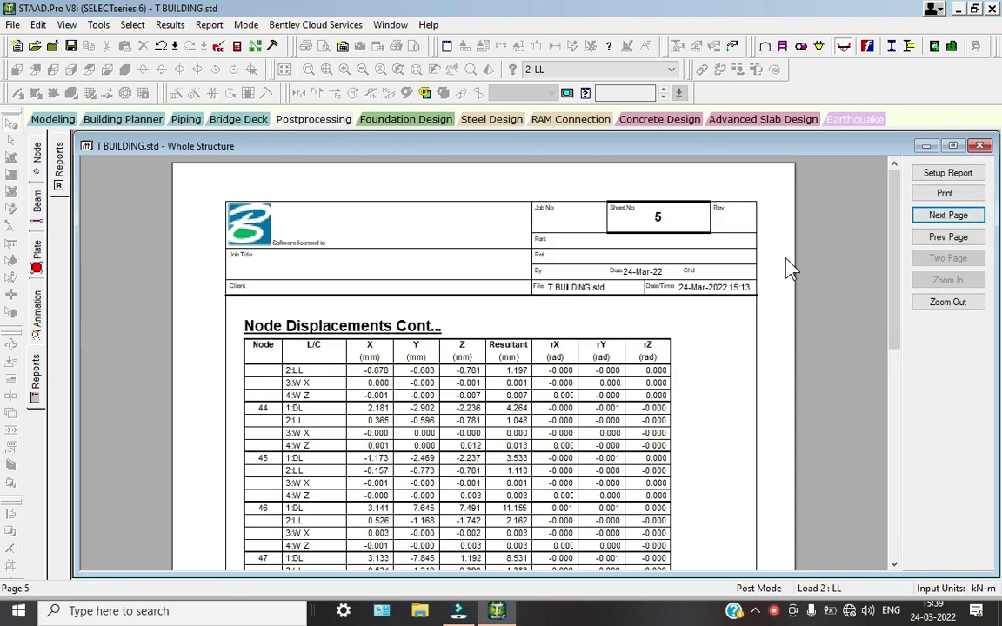
{"action": "left_click", "coordinate": [949, 240]}
{"action": "left_click", "coordinate": [948, 218]}
{"action": "left_click", "coordinate": [948, 217]}
{"action": "left_click", "coordinate": [948, 218]}
{"action": "double_click", "coordinate": [948, 216]}
{"action": "triple_click", "coordinate": [948, 216]}
{"action": "triple_click", "coordinate": [948, 215]}
{"action": "triple_click", "coordinate": [948, 216]}
{"action": "triple_click", "coordinate": [948, 216]}
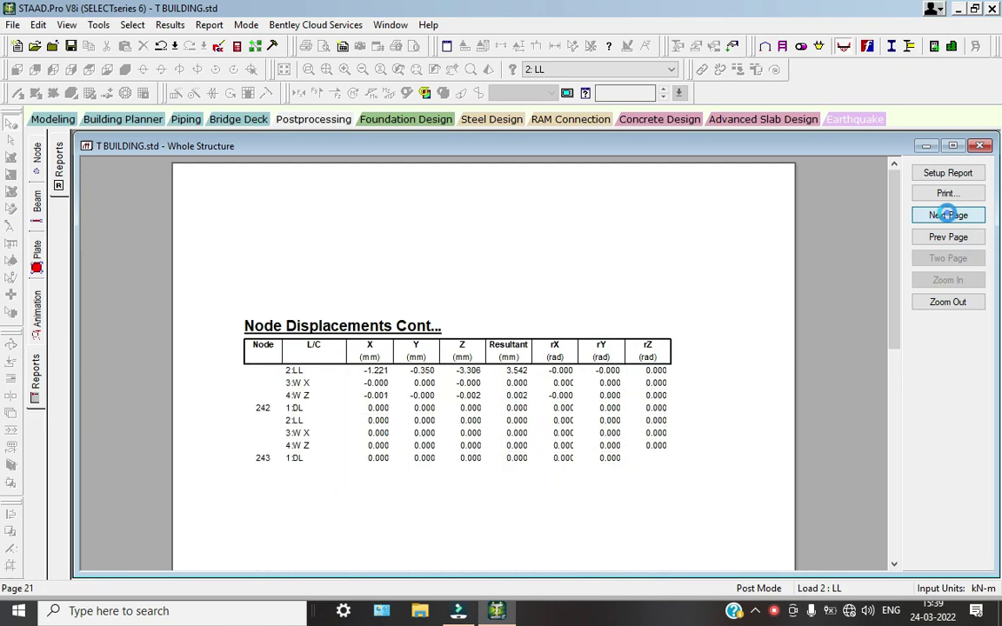
{"action": "double_click", "coordinate": [948, 215]}
{"action": "double_click", "coordinate": [948, 216]}
{"action": "triple_click", "coordinate": [948, 216]}
{"action": "left_click", "coordinate": [948, 216]}
{"action": "triple_click", "coordinate": [948, 217]}
{"action": "triple_click", "coordinate": [948, 217]}
{"action": "double_click", "coordinate": [948, 217]}
{"action": "left_click", "coordinate": [950, 216]}
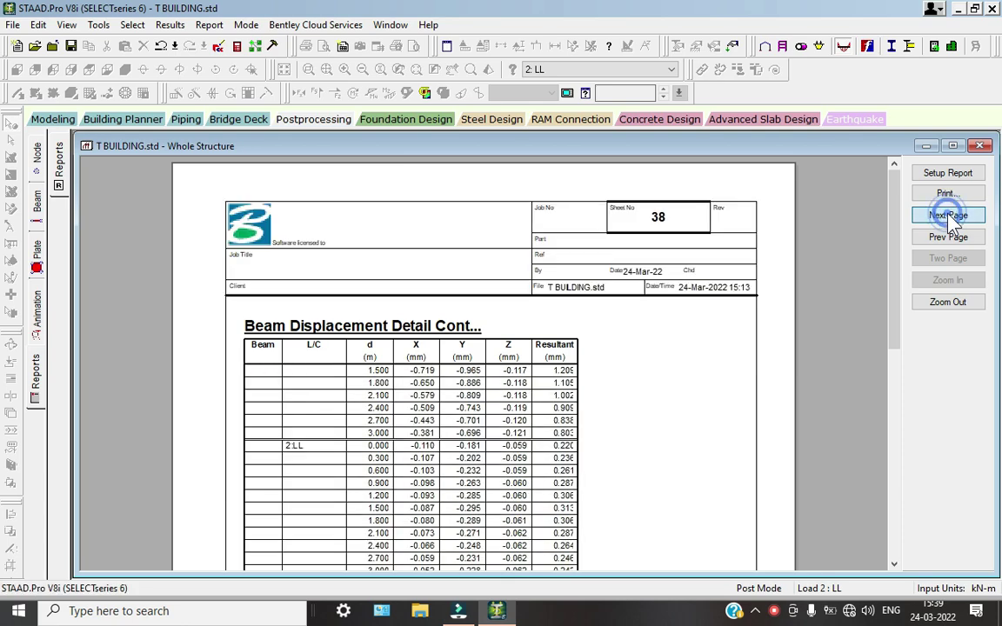
{"action": "double_click", "coordinate": [950, 217]}
{"action": "triple_click", "coordinate": [950, 217]}
{"action": "triple_click", "coordinate": [950, 217]}
{"action": "double_click", "coordinate": [950, 217]}
{"action": "double_click", "coordinate": [950, 216]}
{"action": "triple_click", "coordinate": [949, 217]}
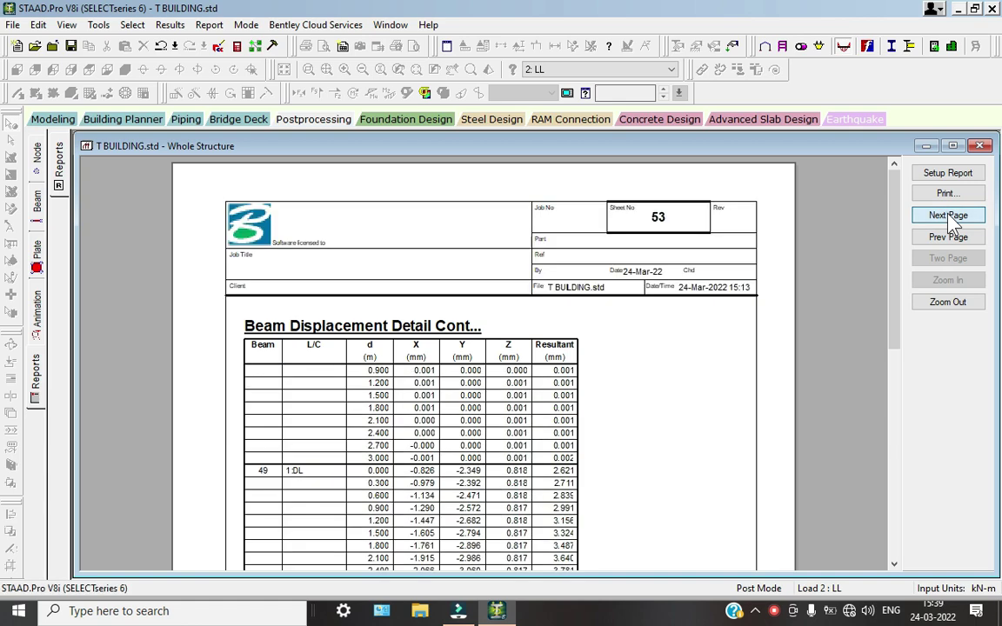
{"action": "double_click", "coordinate": [949, 216]}
{"action": "double_click", "coordinate": [949, 217]}
{"action": "triple_click", "coordinate": [950, 217]}
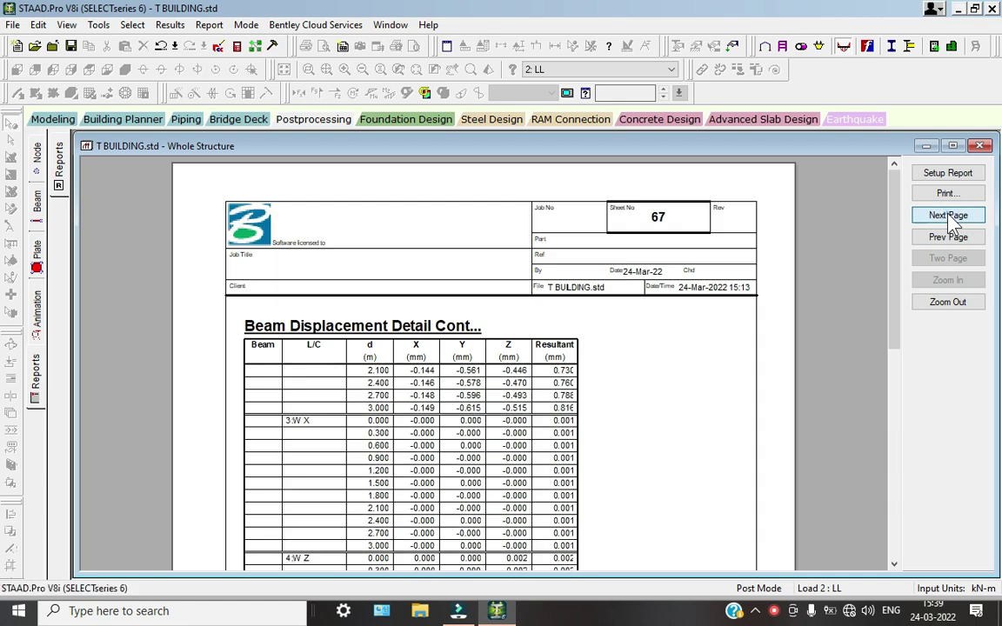
{"action": "triple_click", "coordinate": [950, 216]}
{"action": "double_click", "coordinate": [949, 216]}
{"action": "triple_click", "coordinate": [950, 216]}
{"action": "double_click", "coordinate": [950, 216]}
{"action": "triple_click", "coordinate": [950, 217]}
{"action": "double_click", "coordinate": [950, 217]}
{"action": "triple_click", "coordinate": [949, 217]}
{"action": "double_click", "coordinate": [950, 217]}
{"action": "triple_click", "coordinate": [949, 217]}
{"action": "double_click", "coordinate": [950, 217]}
{"action": "triple_click", "coordinate": [950, 217]}
{"action": "triple_click", "coordinate": [950, 216]}
{"action": "double_click", "coordinate": [950, 216]}
{"action": "triple_click", "coordinate": [950, 217]}
{"action": "double_click", "coordinate": [950, 216]}
{"action": "triple_click", "coordinate": [950, 216]}
{"action": "left_click", "coordinate": [950, 216]}
{"action": "double_click", "coordinate": [950, 217]}
{"action": "triple_click", "coordinate": [950, 217]}
{"action": "double_click", "coordinate": [950, 216]}
{"action": "triple_click", "coordinate": [950, 217]}
{"action": "left_click", "coordinate": [949, 216]}
{"action": "triple_click", "coordinate": [950, 217]}
{"action": "left_click", "coordinate": [949, 217]}
{"action": "double_click", "coordinate": [950, 216]}
{"action": "double_click", "coordinate": [950, 217]}
{"action": "left_click", "coordinate": [950, 217]}
{"action": "left_click", "coordinate": [950, 216]}
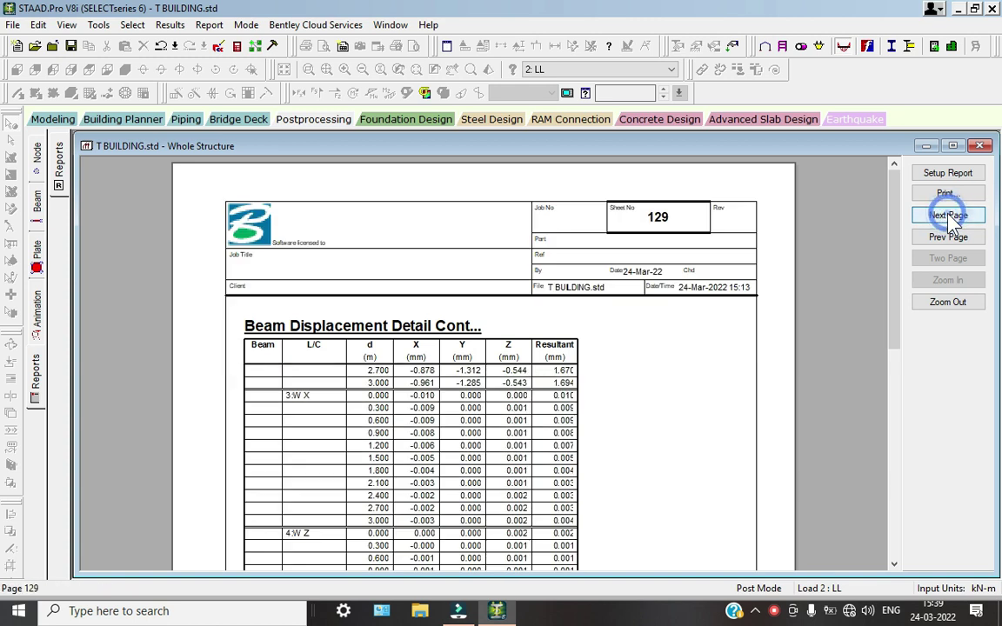
Step: Open a maximized rendered 3D view of the building and orbit it to front and side views
{"action": "left_click", "coordinate": [53, 119]}
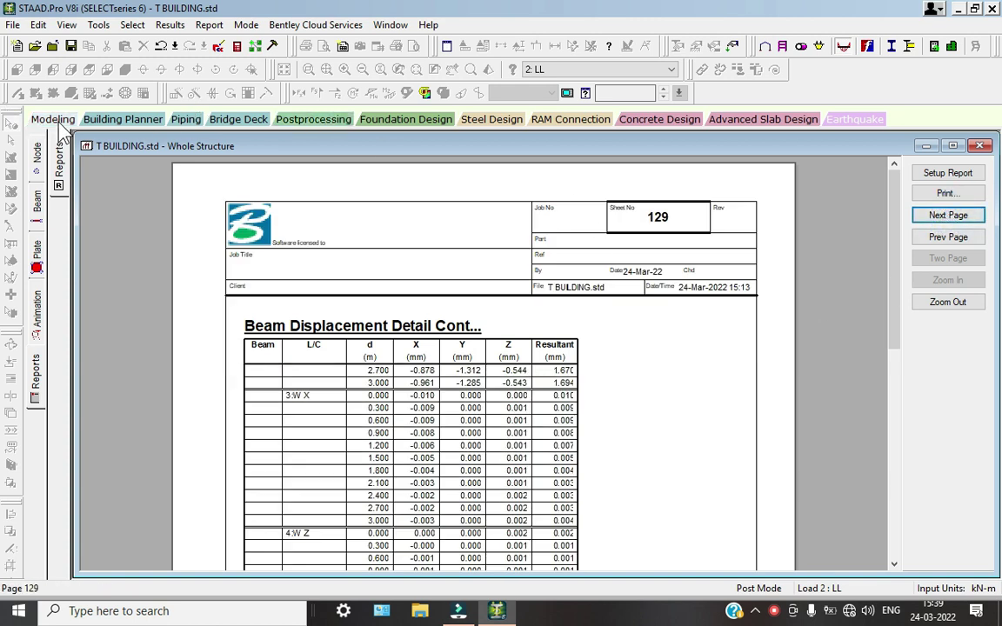
{"action": "left_click", "coordinate": [488, 71]}
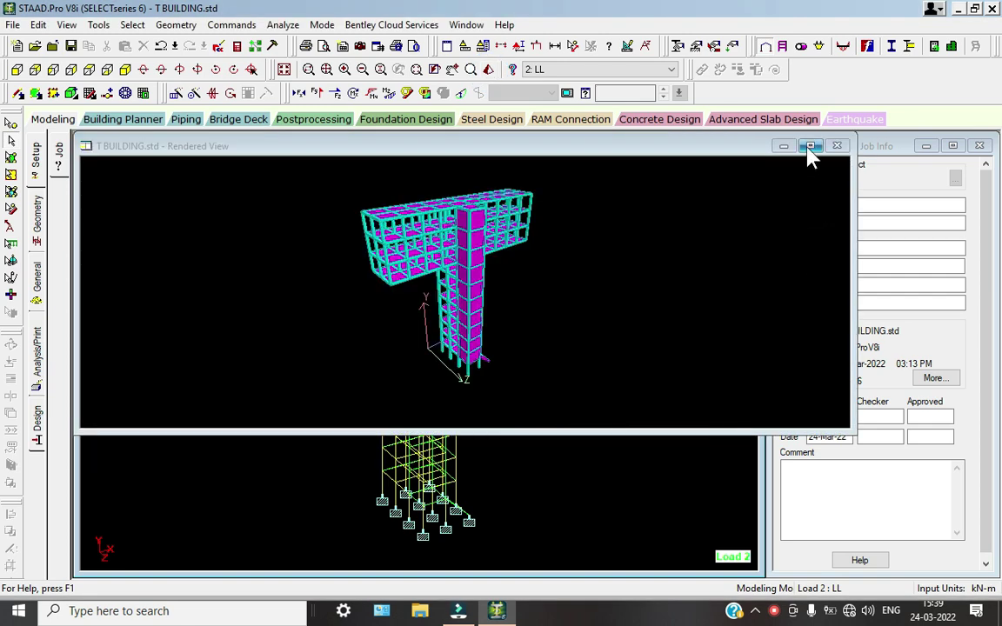
{"action": "left_click", "coordinate": [811, 146]}
{"action": "middle_click_drag", "start_coordinate": [577, 404], "coordinate": [719, 393]}
{"action": "middle_click_drag", "start_coordinate": [537, 439], "coordinate": [558, 461]}
{"action": "middle_click_drag", "start_coordinate": [640, 478], "coordinate": [594, 462]}
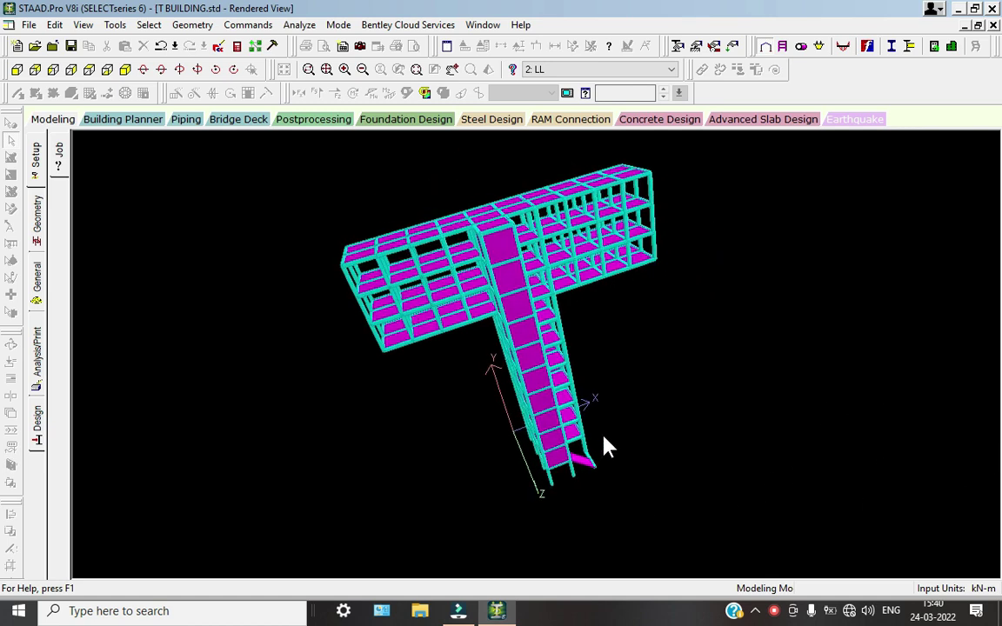
{"action": "middle_click_drag", "start_coordinate": [606, 447], "coordinate": [334, 447]}
{"action": "middle_click_drag", "start_coordinate": [707, 474], "coordinate": [774, 492]}
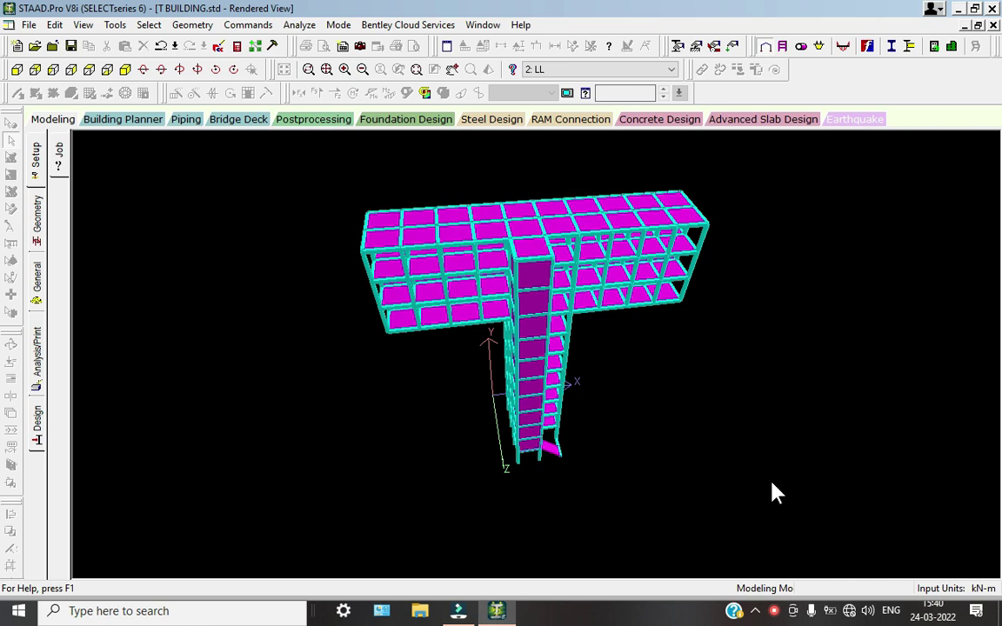
Step: Open the T BUILDING.anl analysis output file in the Output Viewer
{"action": "left_click", "coordinate": [774, 612]}
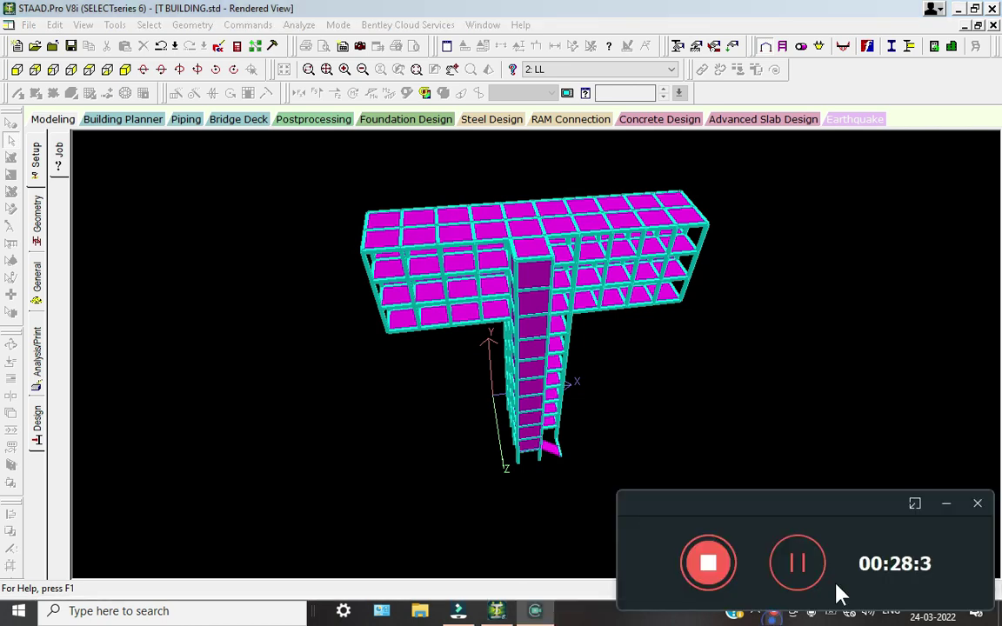
{"action": "left_click", "coordinate": [947, 504]}
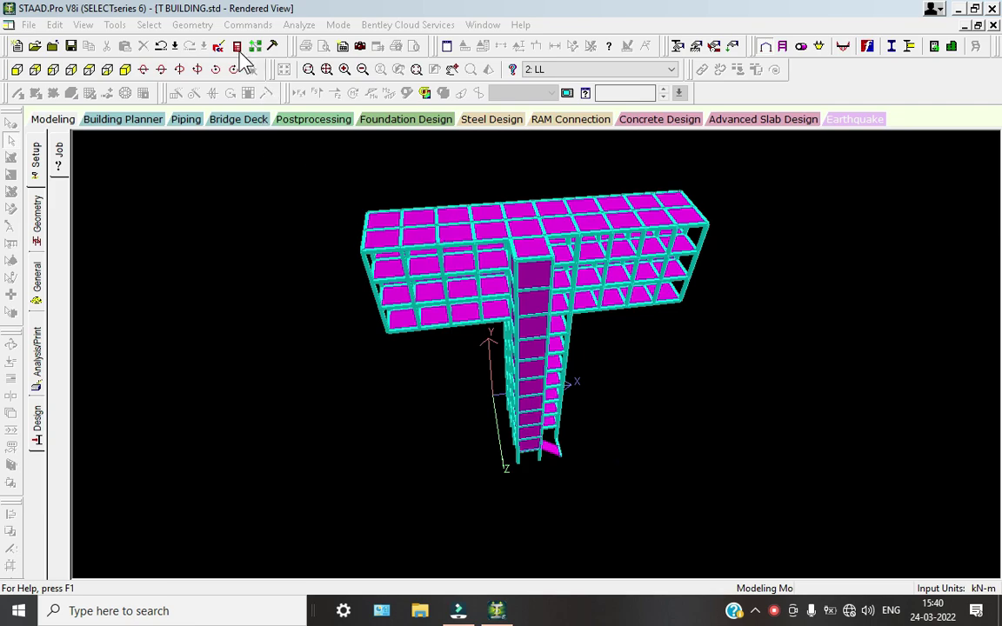
{"action": "left_click", "coordinate": [217, 46]}
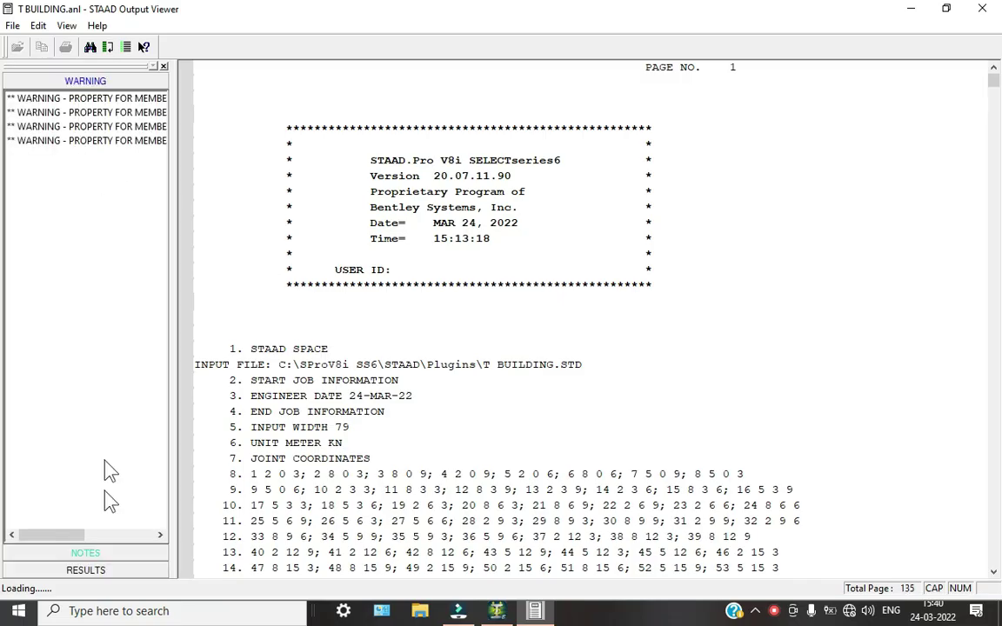
Step: Jump to the Concrete Design results and scroll through the beam design section
{"action": "left_click", "coordinate": [85, 568]}
{"action": "left_click", "coordinate": [47, 134]}
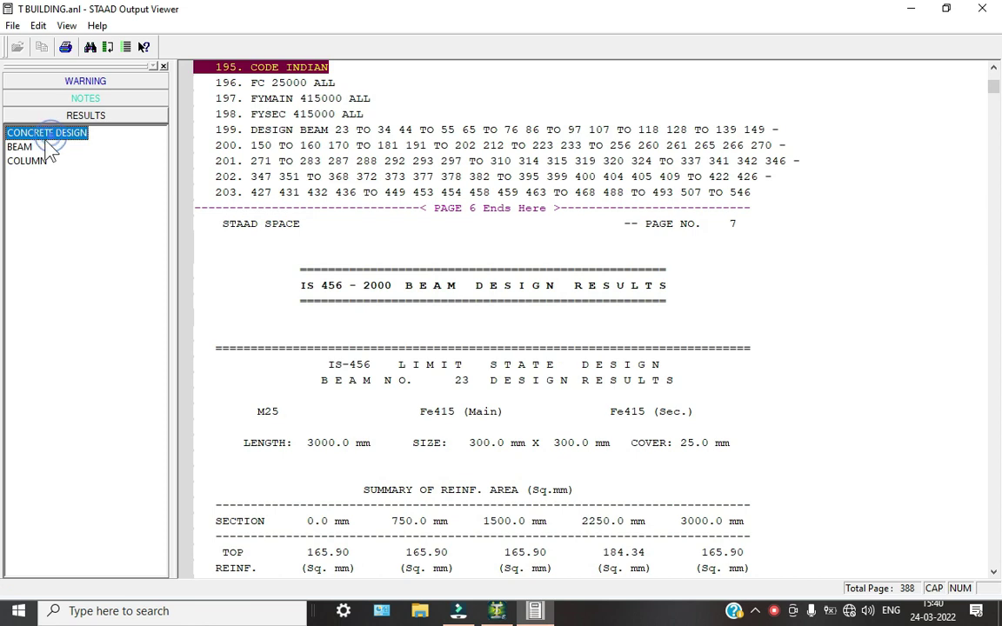
{"action": "scroll", "coordinate": [650, 421], "scroll_direction": "down", "scroll_amount": 6}
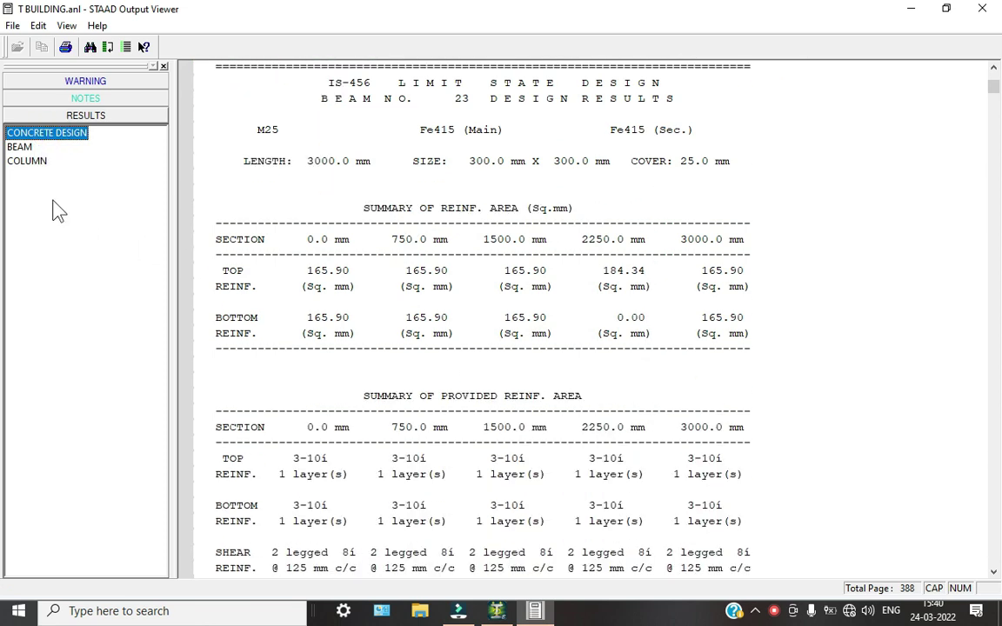
{"action": "left_click", "coordinate": [20, 148]}
{"action": "scroll", "coordinate": [511, 306], "scroll_direction": "down", "scroll_amount": 7}
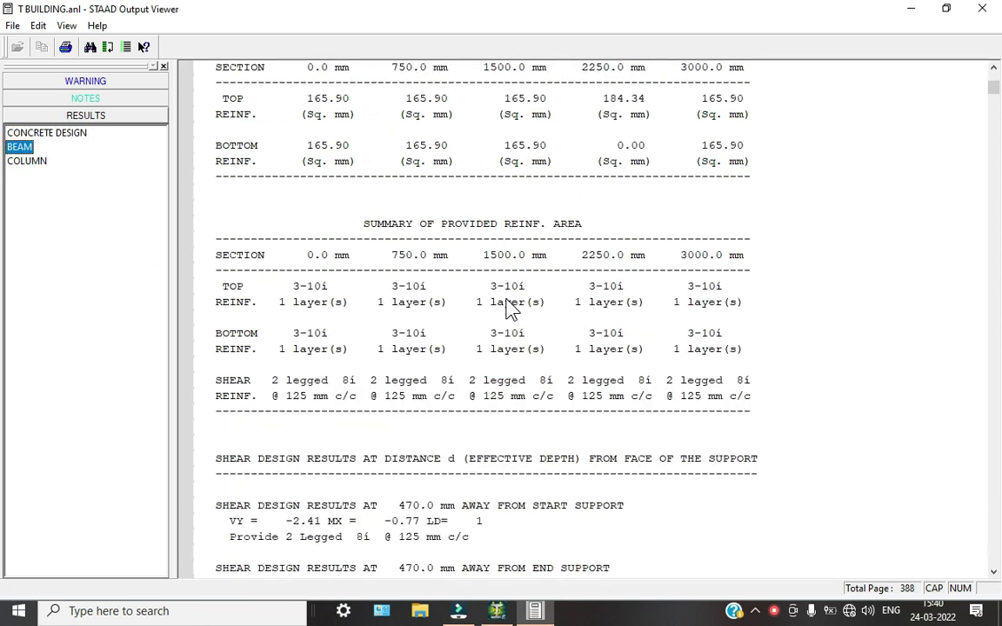
{"action": "scroll", "coordinate": [511, 306], "scroll_direction": "down", "scroll_amount": 3}
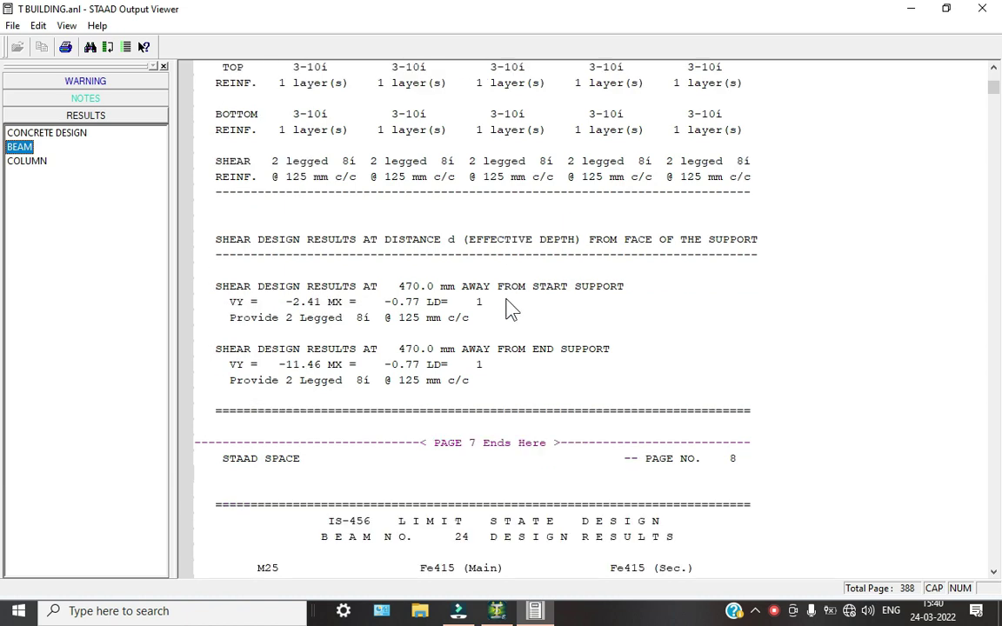
{"action": "scroll", "coordinate": [509, 309], "scroll_direction": "down", "scroll_amount": 6}
Step: Review the column design results down to column 16's 8–16 dia bars, then close the viewer
{"action": "left_click", "coordinate": [27, 161]}
{"action": "scroll", "coordinate": [447, 286], "scroll_direction": "down", "scroll_amount": 7}
{"action": "scroll", "coordinate": [449, 288], "scroll_direction": "down", "scroll_amount": 10}
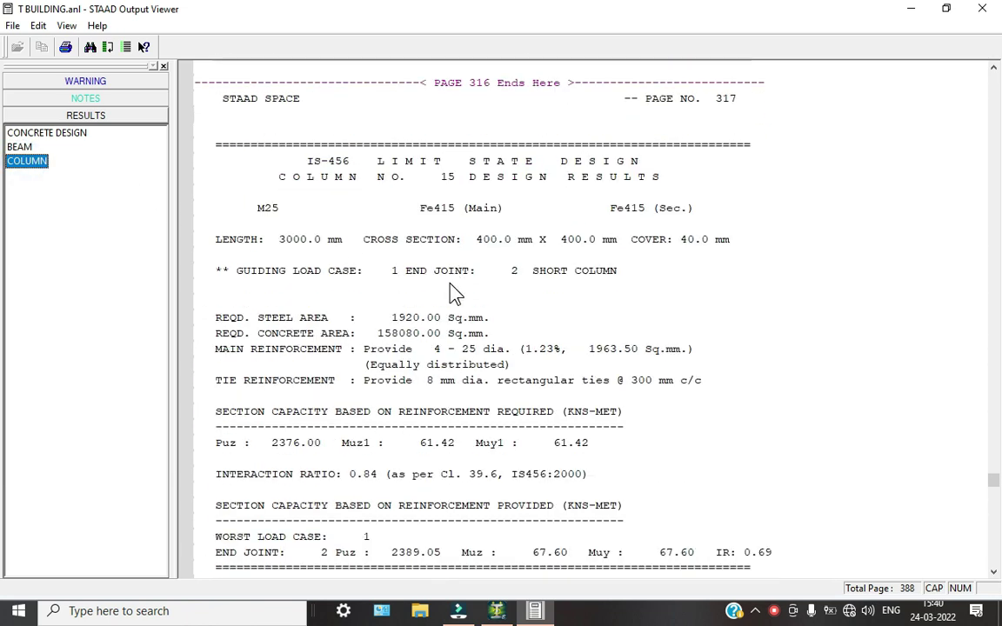
{"action": "left_click", "coordinate": [773, 611]}
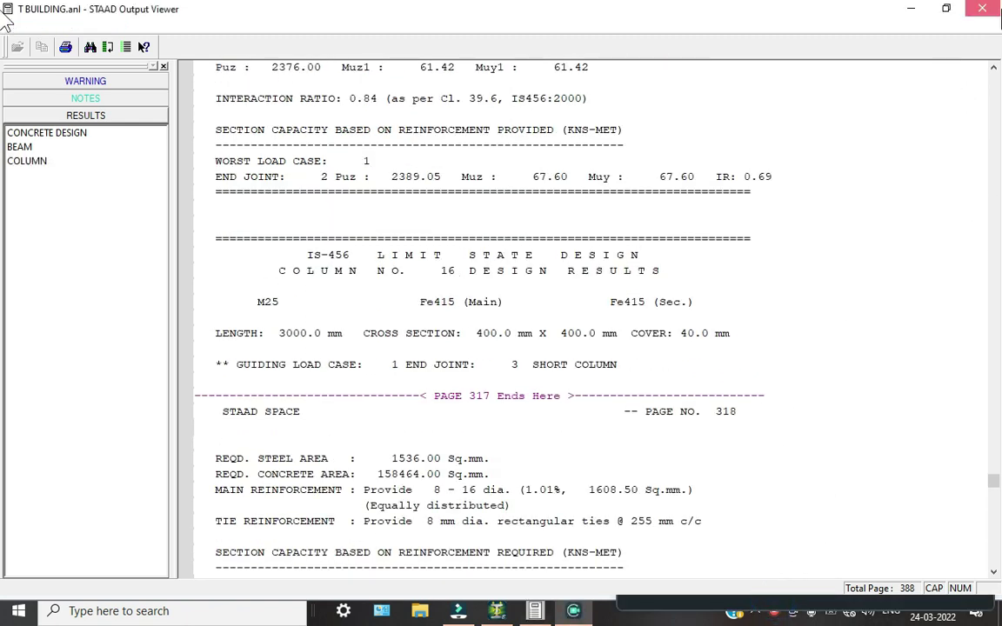
{"action": "key", "text": "alt+F4"}
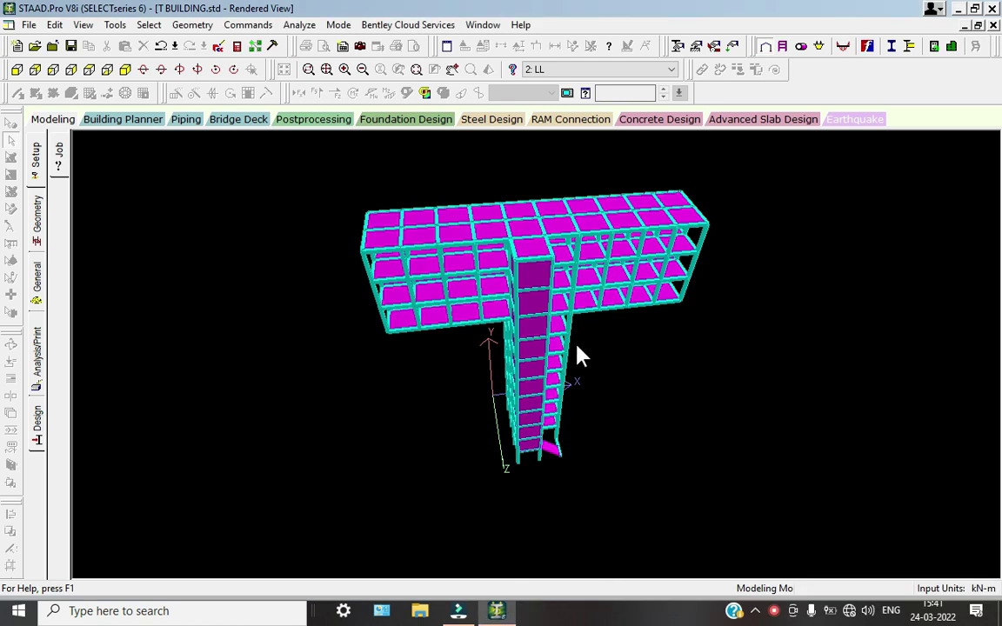
Step: Switch to Postprocessing, maximize the Whole Structure window, animate the deflection and open the Plate page
{"action": "left_click", "coordinate": [402, 119]}
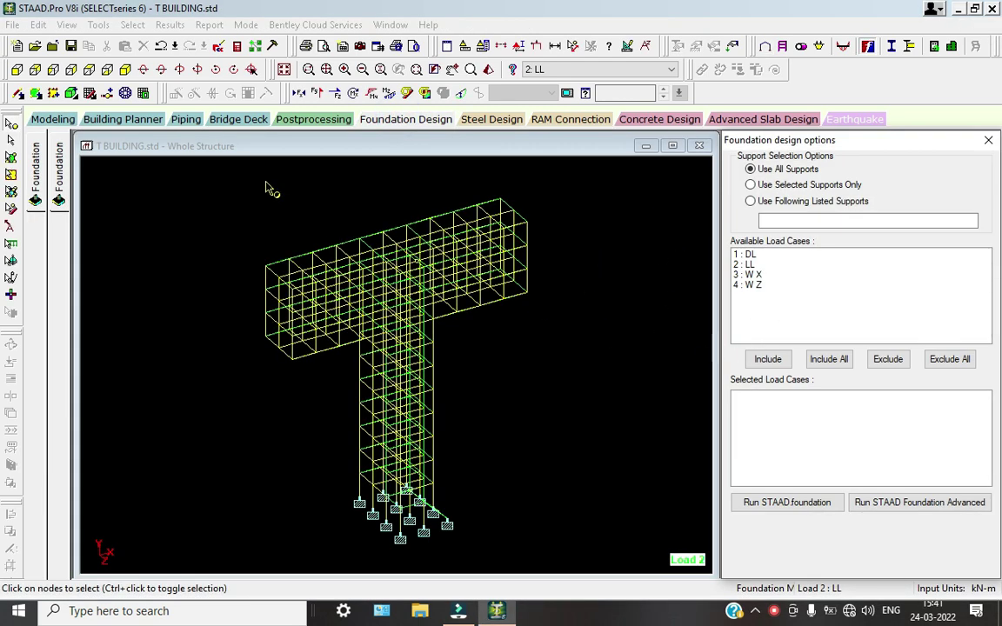
{"action": "left_click", "coordinate": [313, 120]}
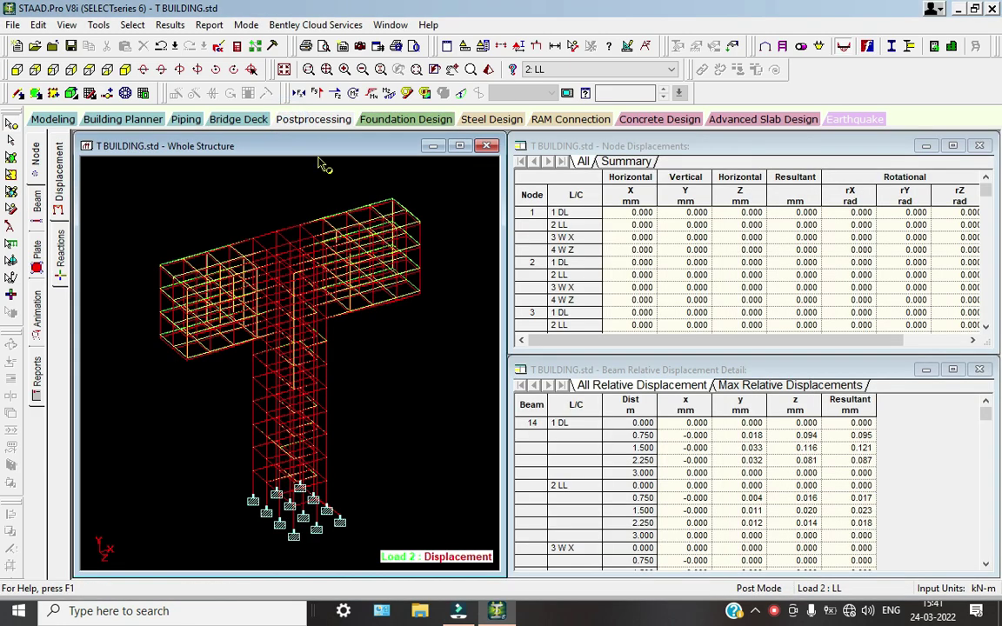
{"action": "scroll", "coordinate": [215, 291], "scroll_direction": "up", "scroll_amount": 2}
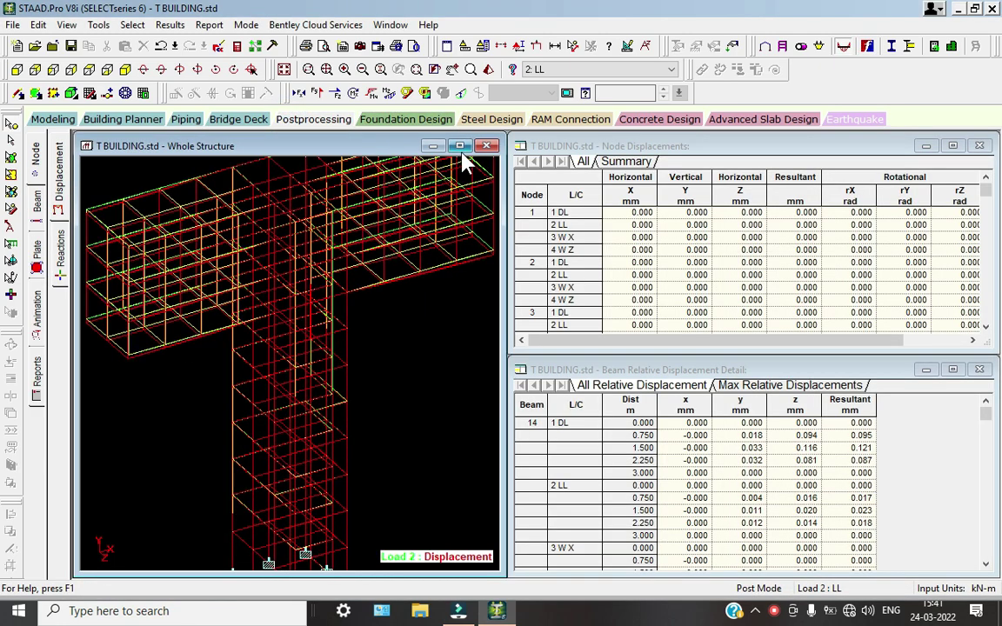
{"action": "left_click", "coordinate": [460, 146]}
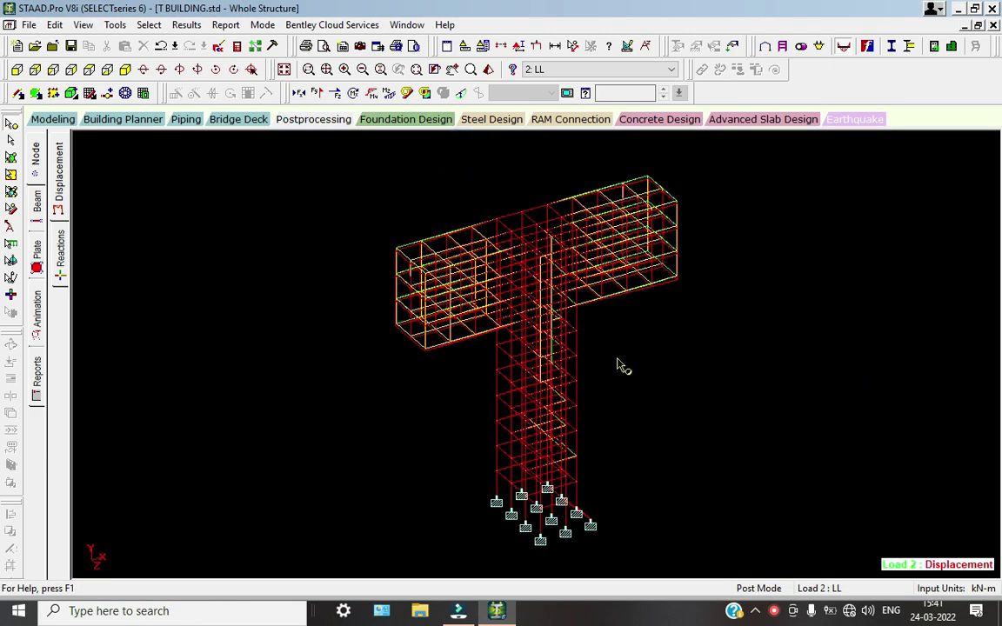
{"action": "left_click", "coordinate": [461, 93]}
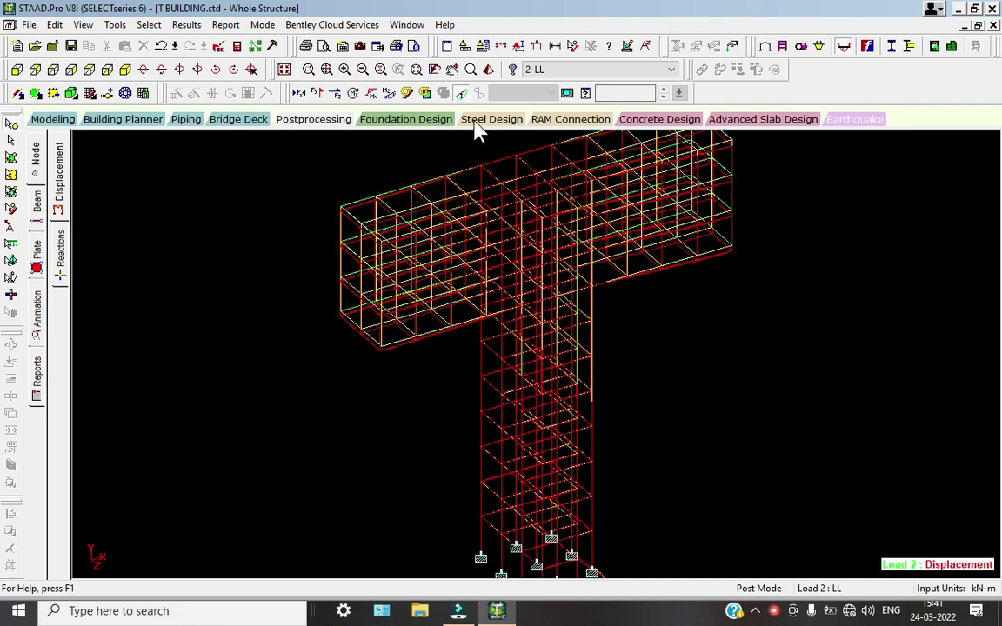
{"action": "left_click", "coordinate": [426, 93]}
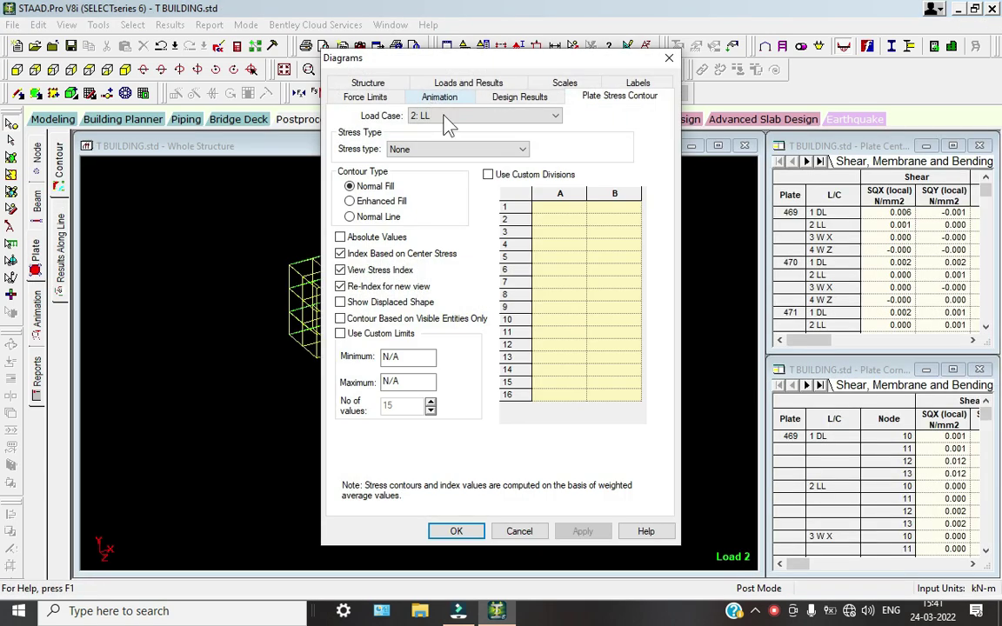
Step: Close the Diagrams dialog and set plate contours: Shear Z on, Bending Z off, then Shear Y
{"action": "left_click", "coordinate": [668, 61]}
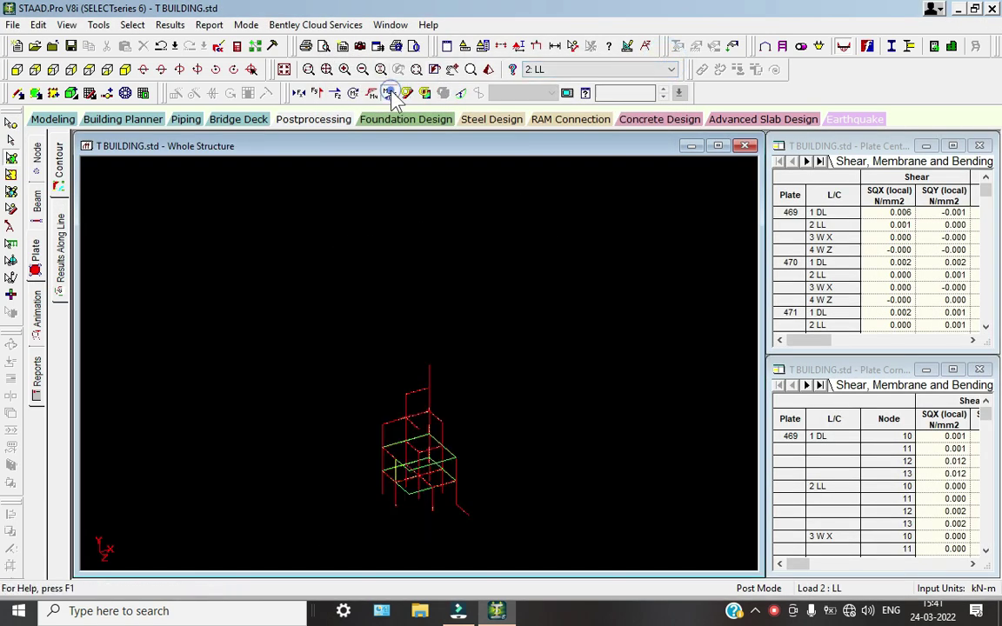
{"action": "scroll", "coordinate": [381, 329], "scroll_direction": "up", "scroll_amount": 5}
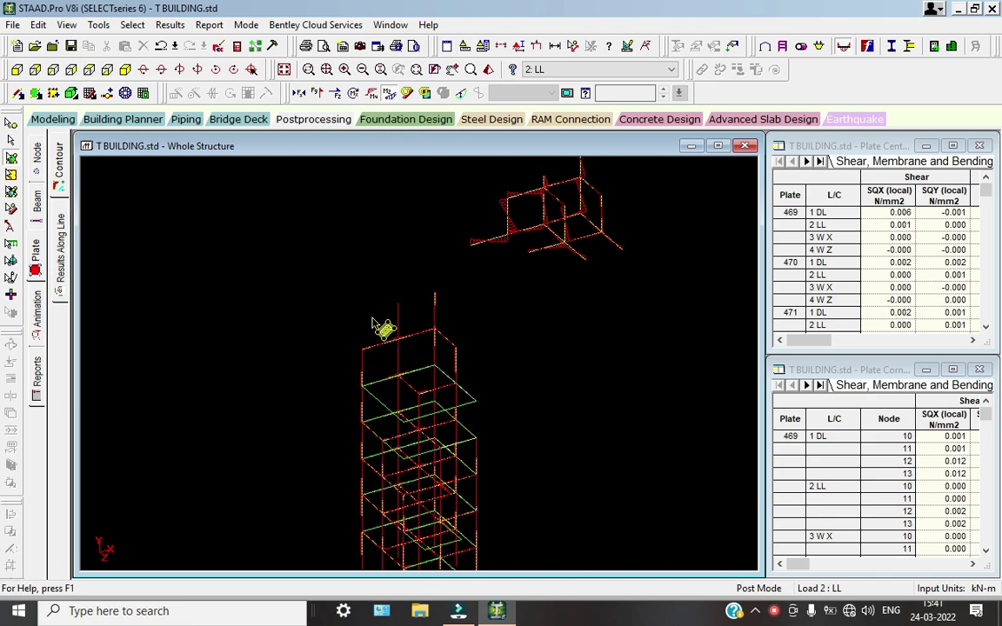
{"action": "scroll", "coordinate": [380, 328], "scroll_direction": "up", "scroll_amount": 5}
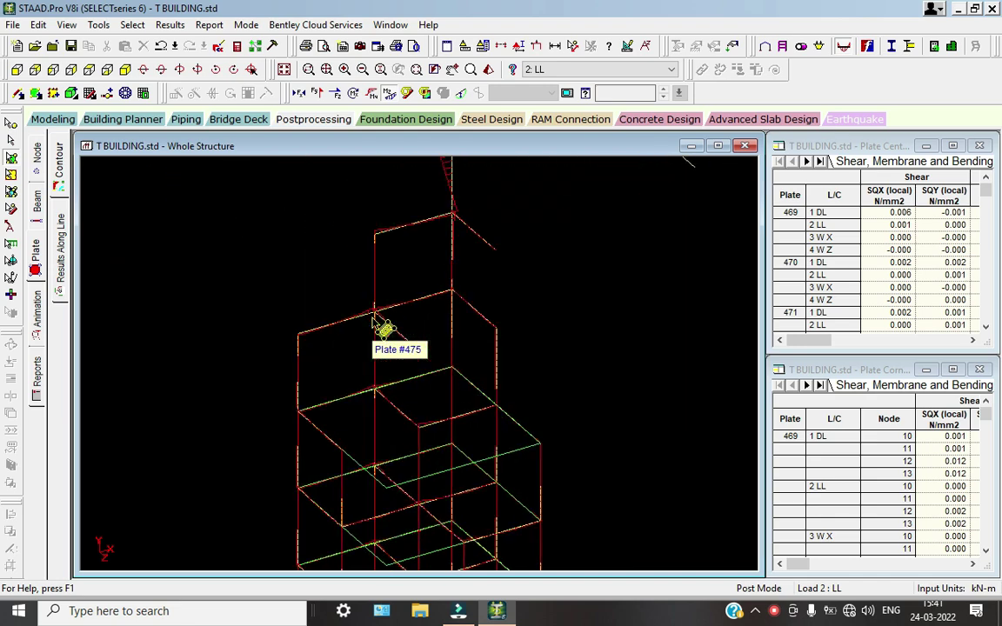
{"action": "scroll", "coordinate": [355, 520], "scroll_direction": "down", "scroll_amount": 5}
{"action": "scroll", "coordinate": [588, 393], "scroll_direction": "up", "scroll_amount": 2}
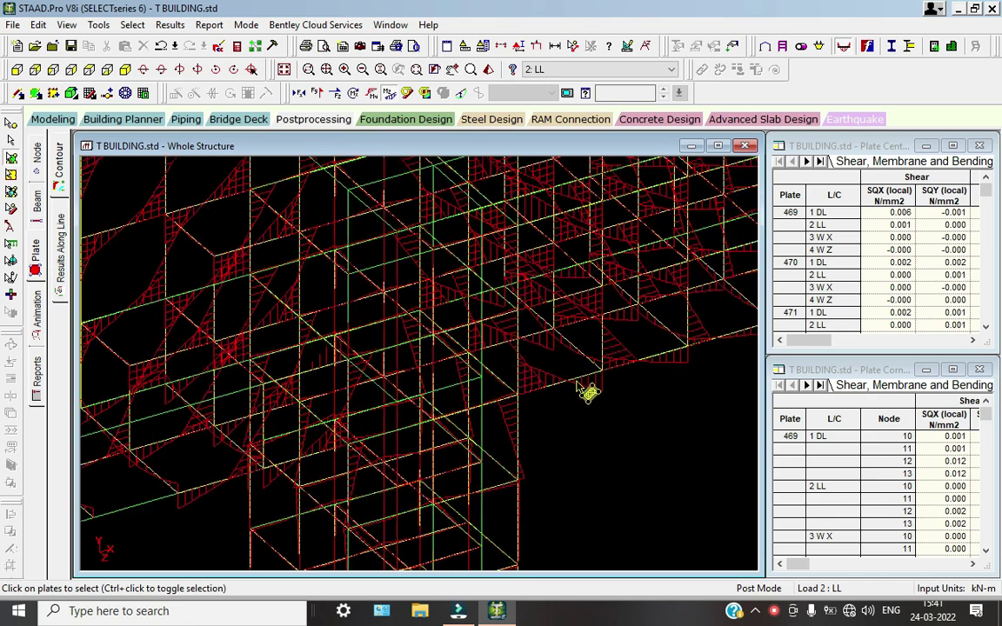
{"action": "left_click", "coordinate": [332, 95]}
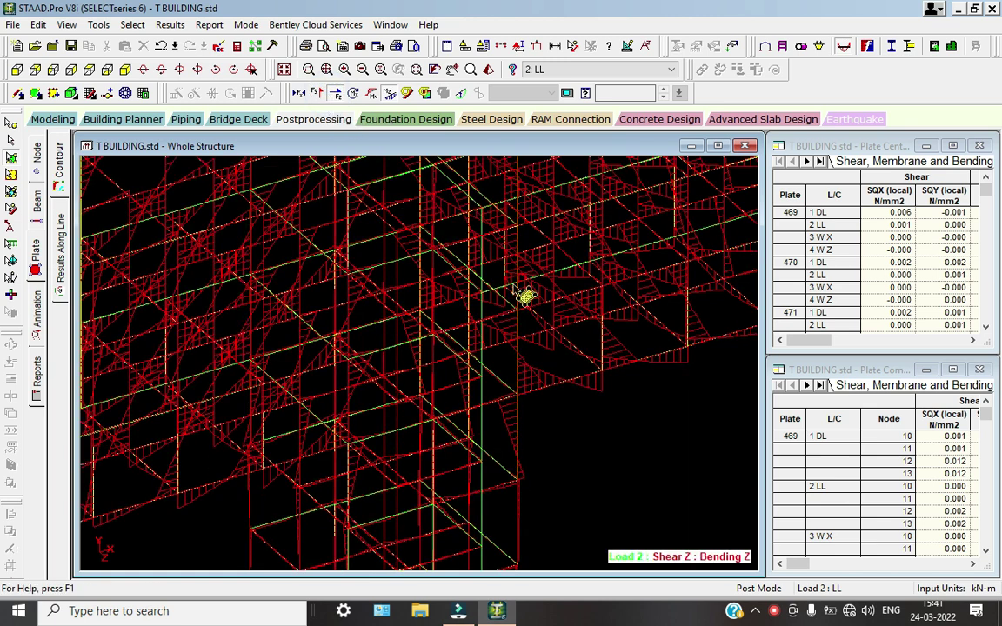
{"action": "left_click", "coordinate": [390, 93]}
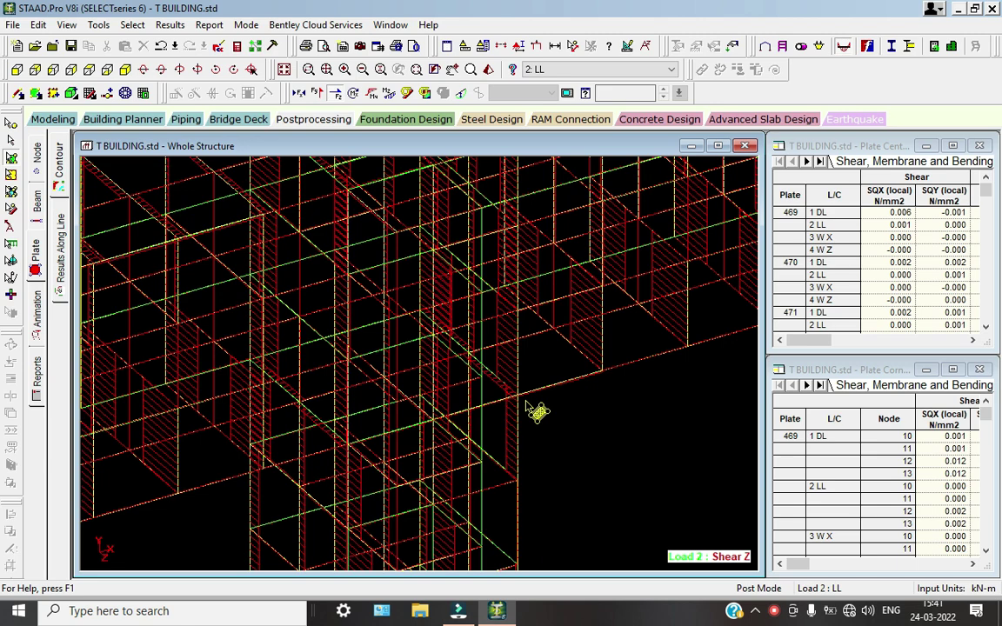
{"action": "scroll", "coordinate": [533, 391], "scroll_direction": "up", "scroll_amount": 2}
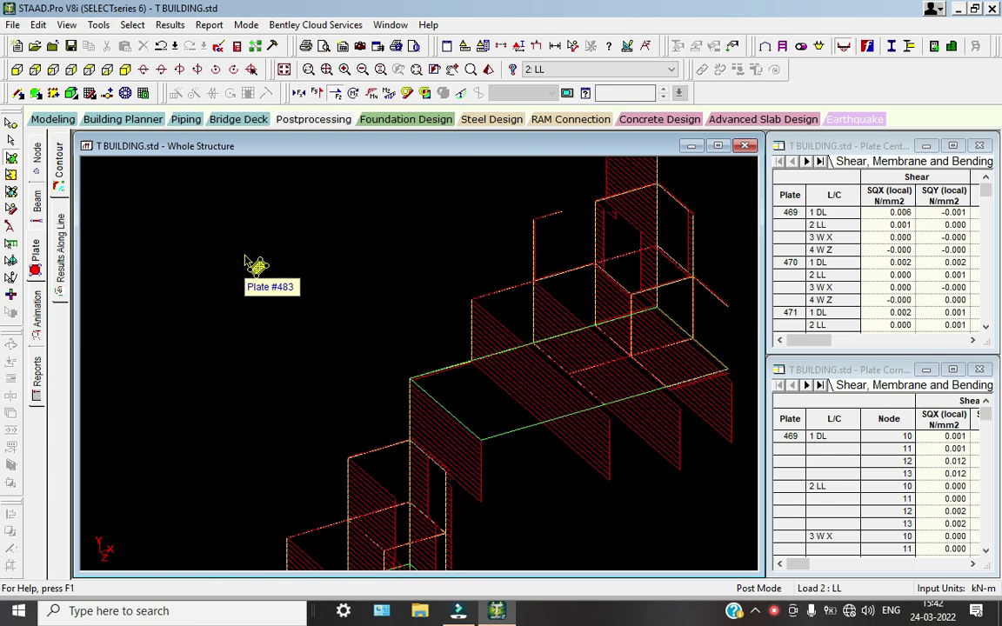
{"action": "left_click", "coordinate": [317, 93]}
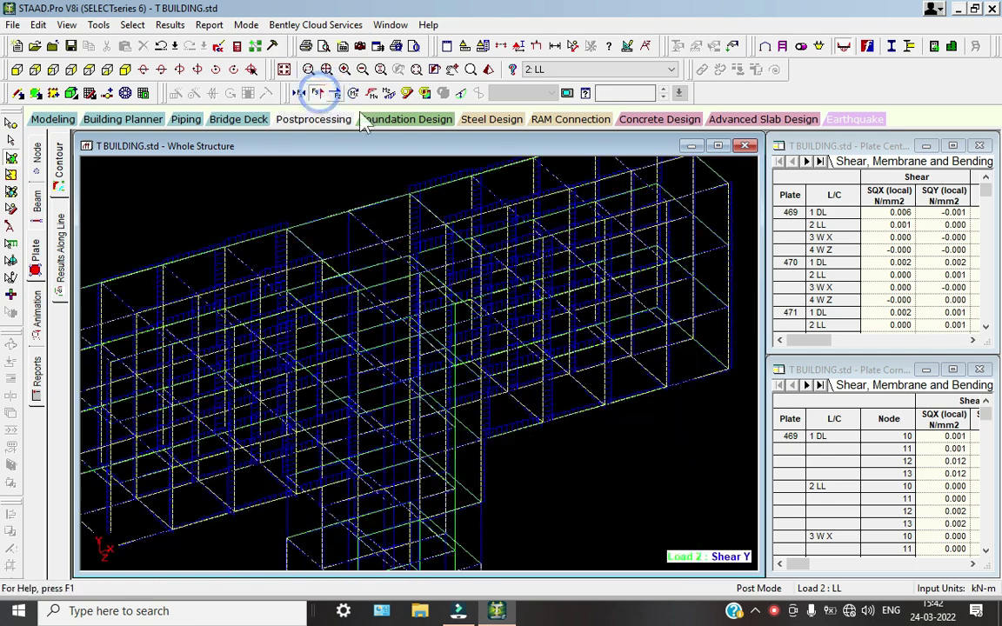
Step: Orbit the structure to a new orientation and open a 3D Rendered View of the model
{"action": "left_click", "coordinate": [788, 612]}
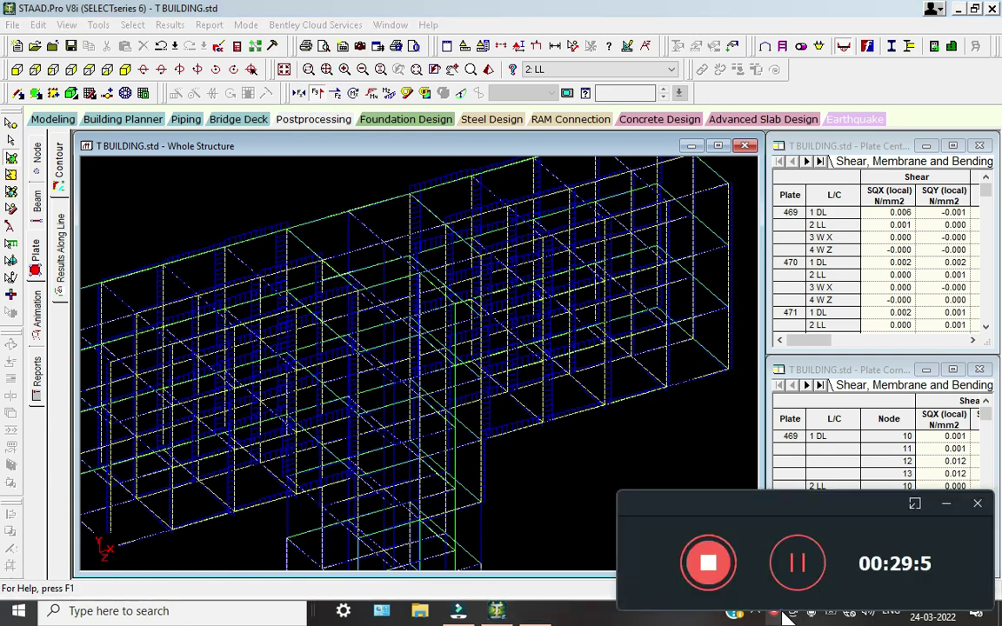
{"action": "left_click", "coordinate": [946, 505]}
{"action": "left_click_drag", "start_coordinate": [598, 439], "coordinate": [492, 196]}
{"action": "left_click", "coordinate": [488, 69]}
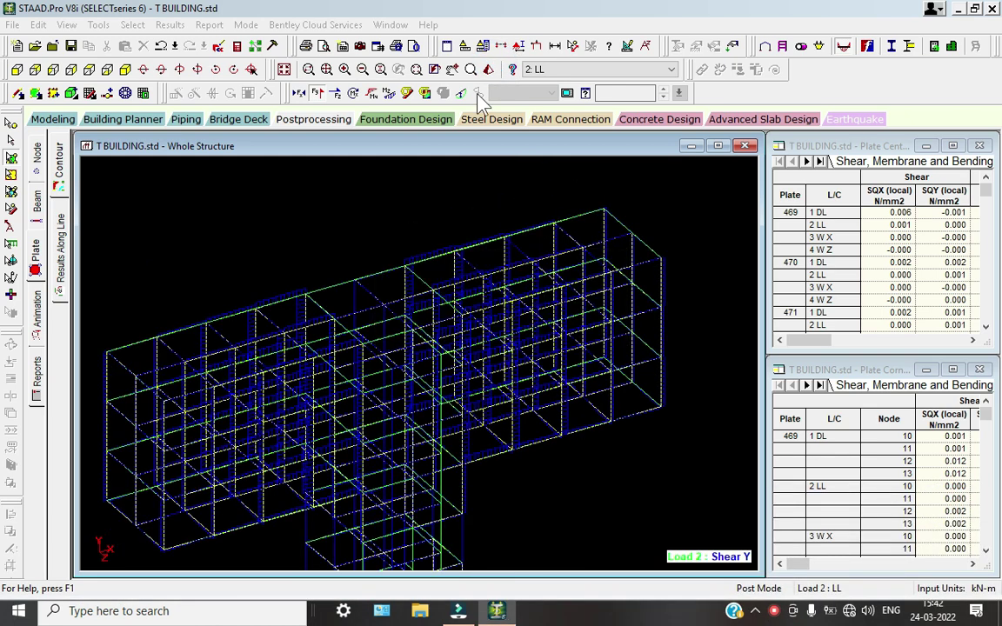
Step: Maximize the Rendered View window and spin the T building through several angles, ending near frontal
{"action": "left_click", "coordinate": [953, 288]}
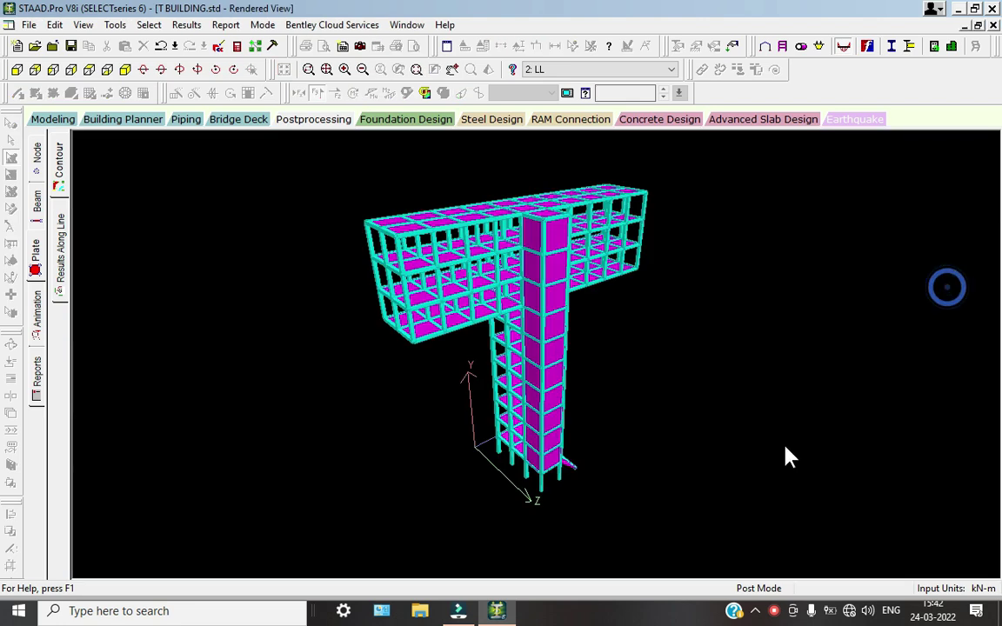
{"action": "left_click", "coordinate": [817, 612]}
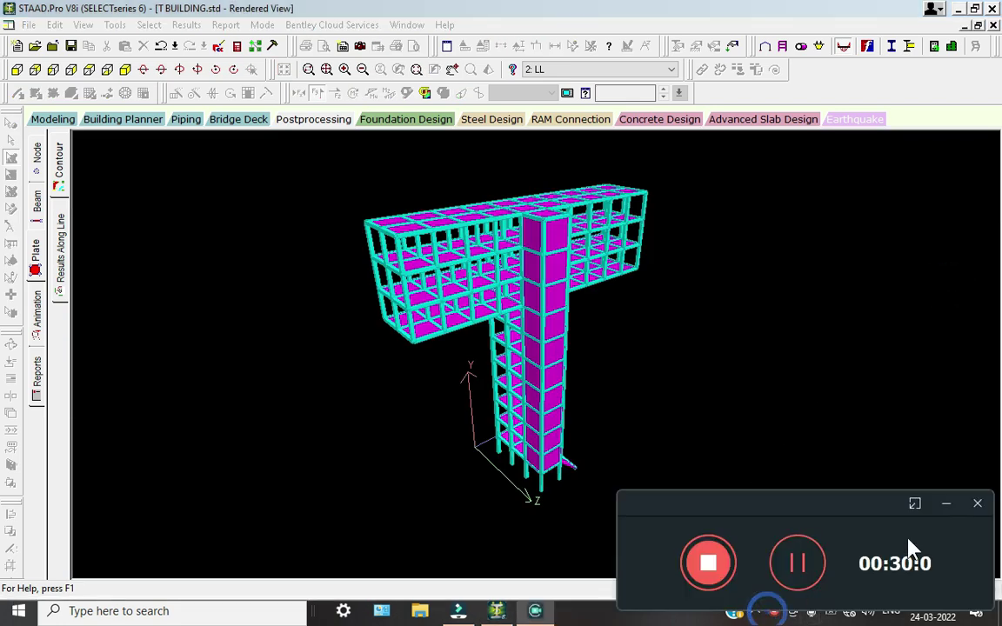
{"action": "left_click", "coordinate": [945, 505]}
{"action": "left_click_drag", "start_coordinate": [411, 364], "coordinate": [313, 427]}
{"action": "left_click_drag", "start_coordinate": [537, 492], "coordinate": [289, 338]}
{"action": "left_click_drag", "start_coordinate": [498, 201], "coordinate": [539, 291]}
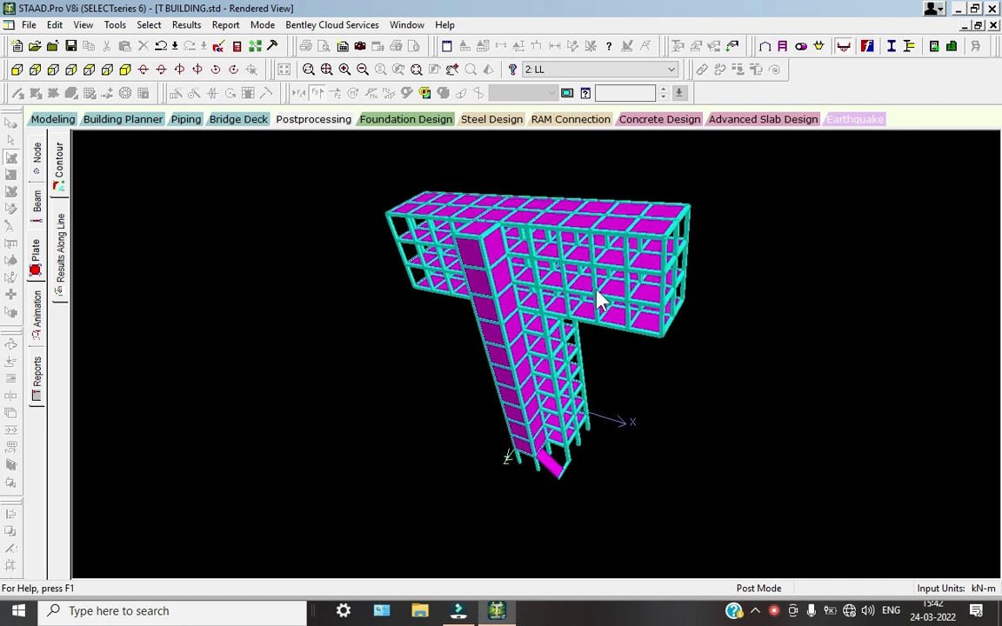